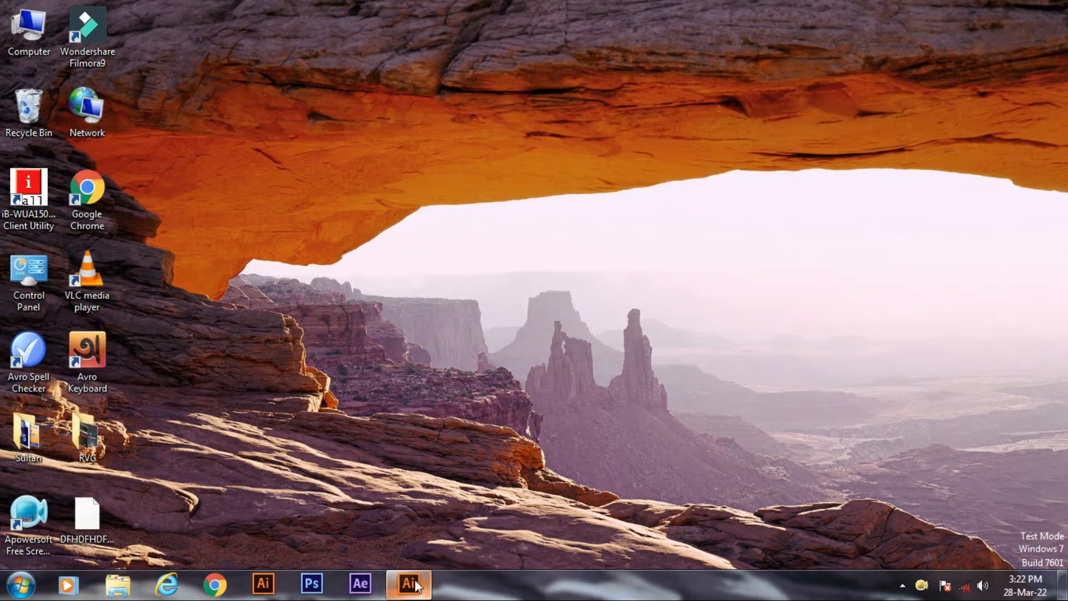
# Switch to Adobe Illustrator and create a 3.5 x 2.1 in landscape document in CMYK at 300 ppi
pyautogui.moveTo(417, 589)
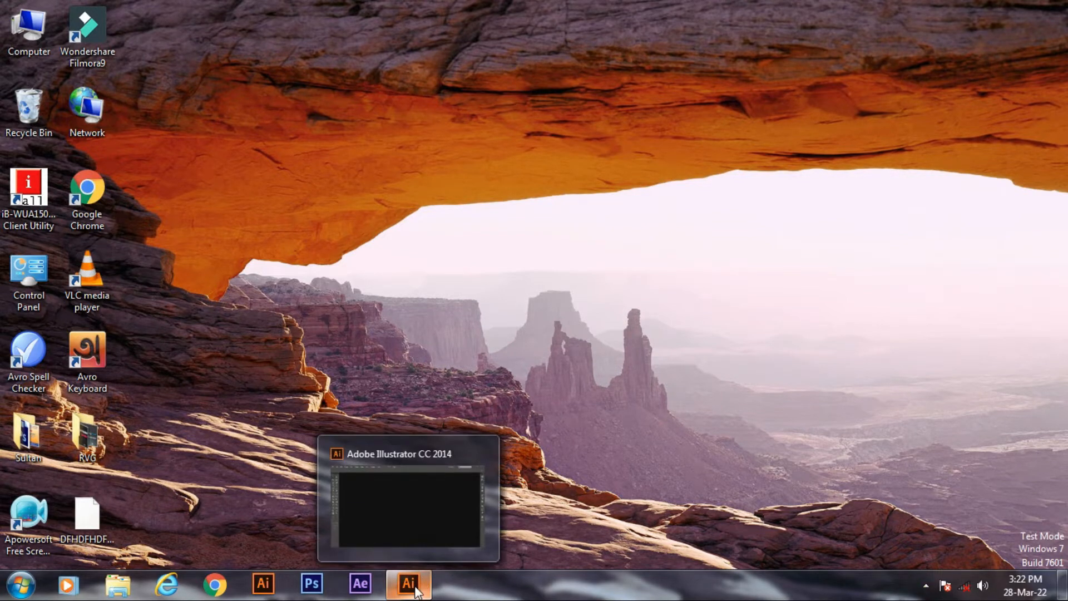
pyautogui.click(418, 591)
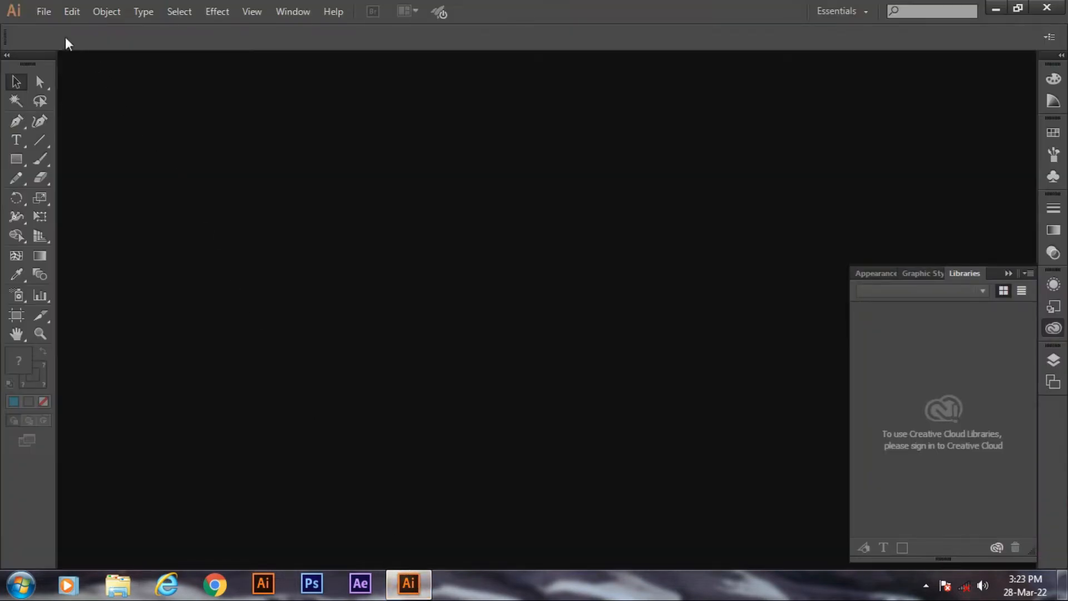
pyautogui.click(45, 14)
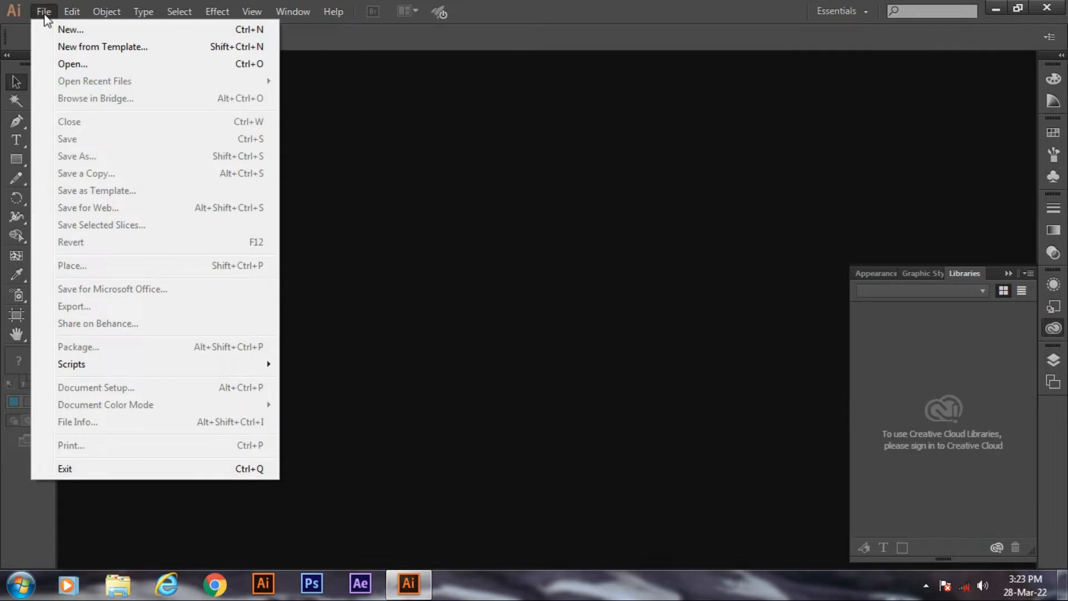
pyautogui.click(57, 29)
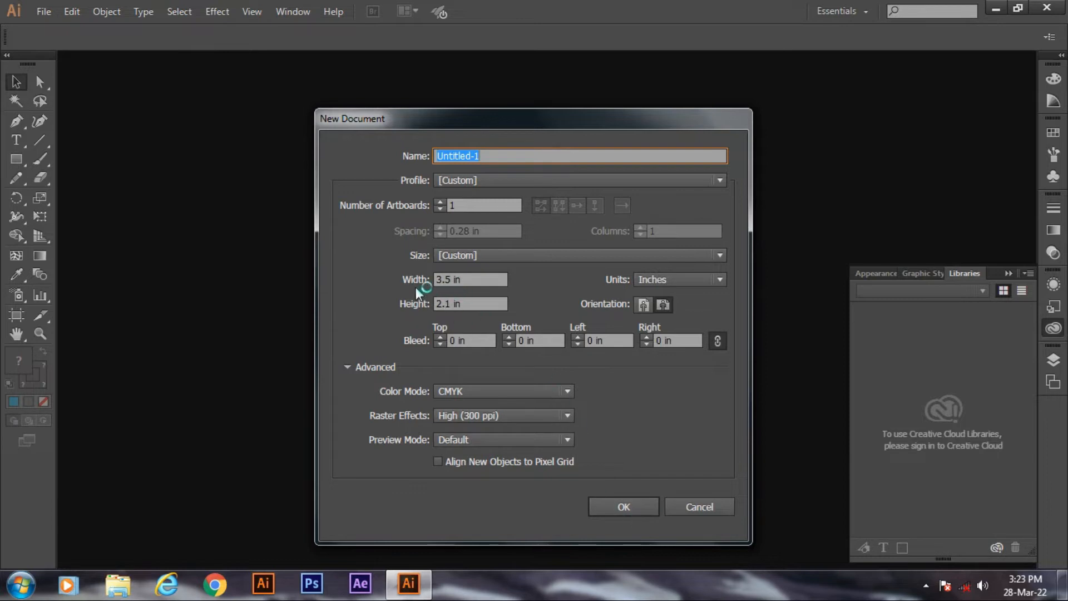
pyautogui.click(470, 278)
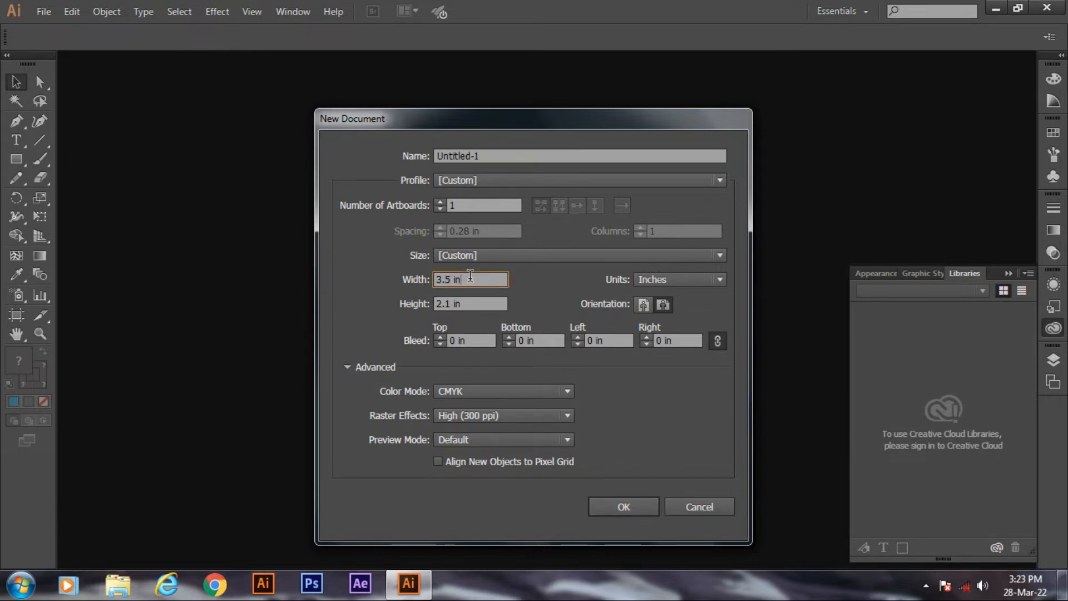
pyautogui.moveTo(470, 277); pyautogui.dragTo(404, 283)
pyautogui.moveTo(471, 280); pyautogui.dragTo(404, 288)
pyautogui.click(622, 504)
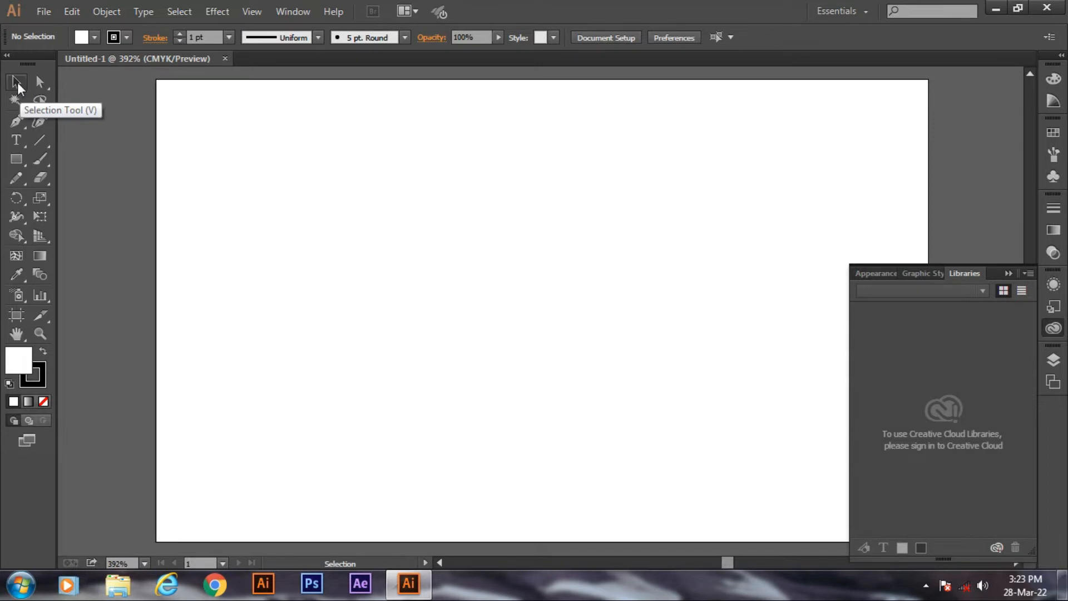
# Draw a square about 0.815 in wide in the upper-left area of the artboard
pyautogui.click(18, 121)
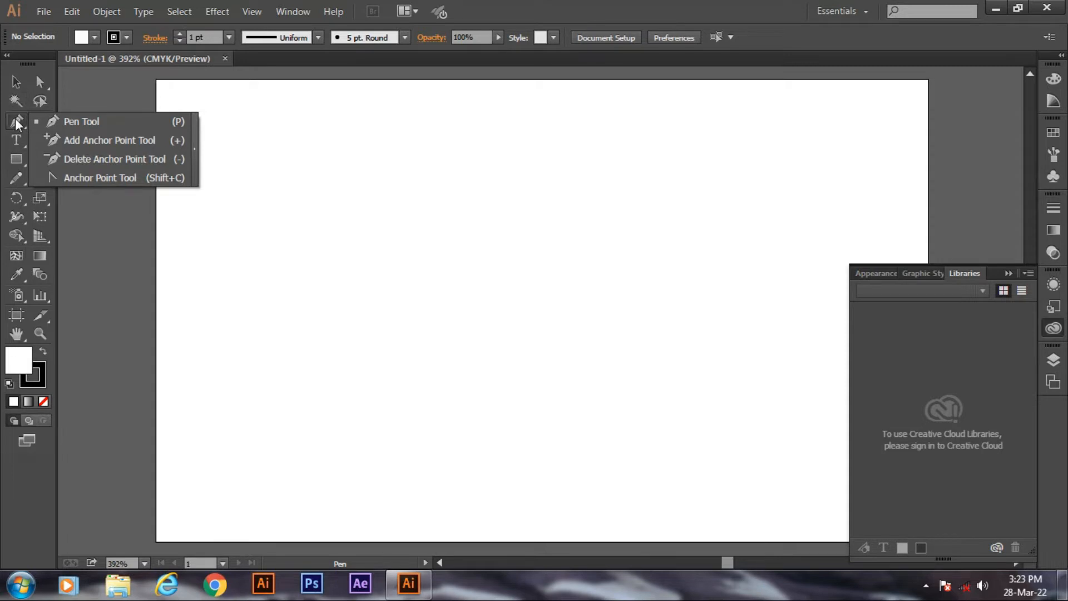
pyautogui.click(15, 161)
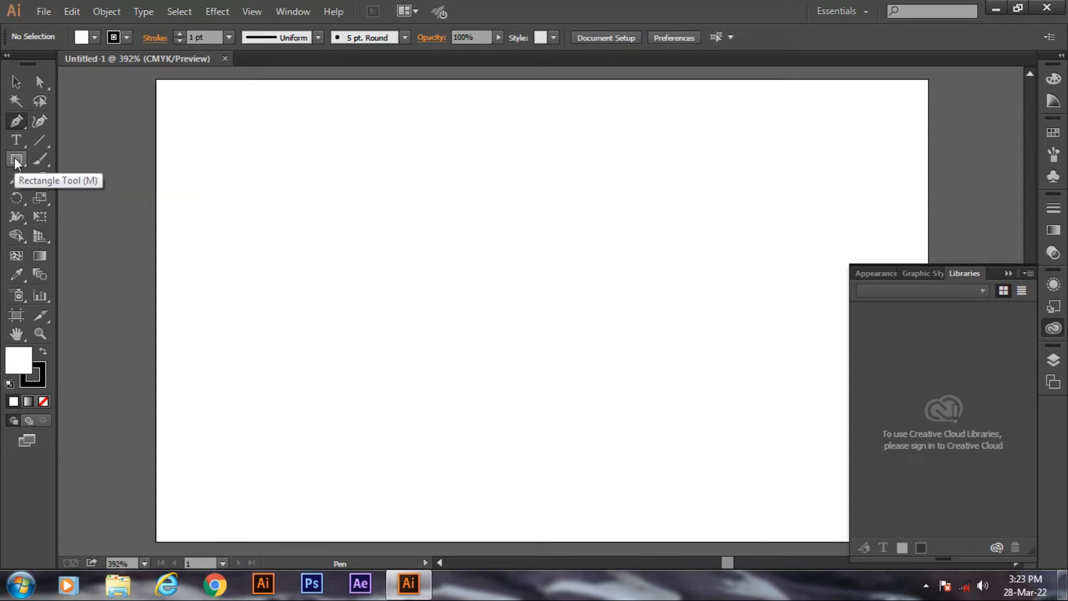
pyautogui.click(15, 161)
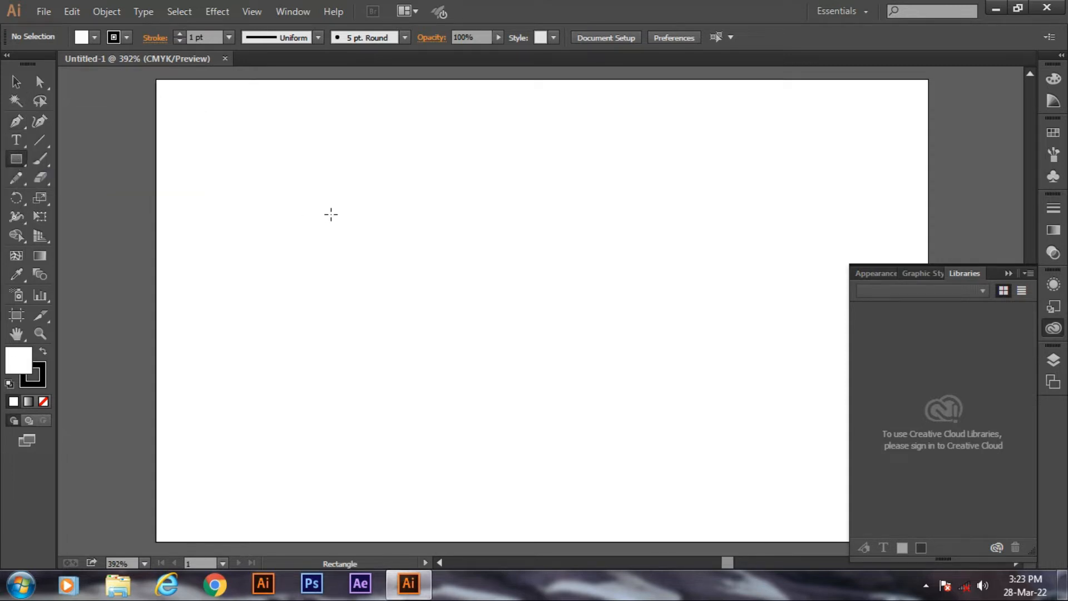
pyautogui.moveTo(336, 212); pyautogui.dragTo(427, 273)
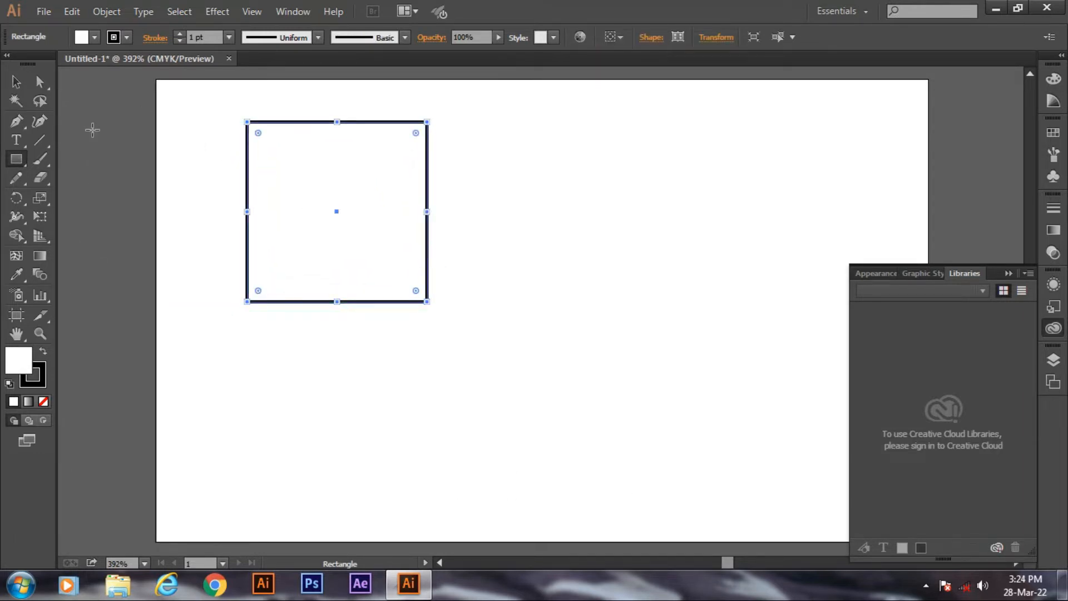
# Remove the square's stroke and fill it with dark blue
pyautogui.click(126, 38)
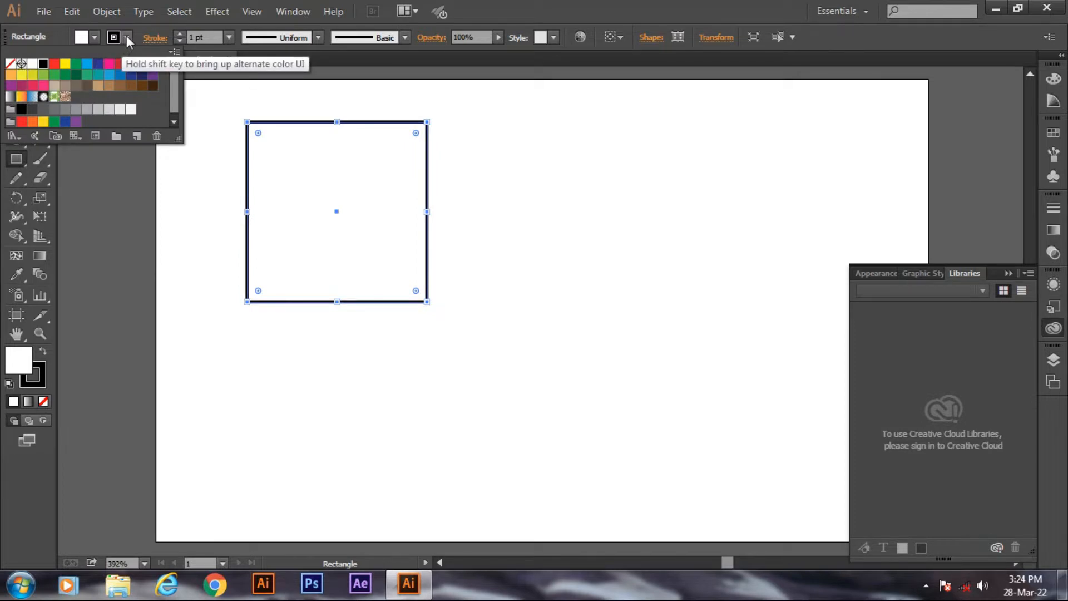
pyautogui.click(10, 63)
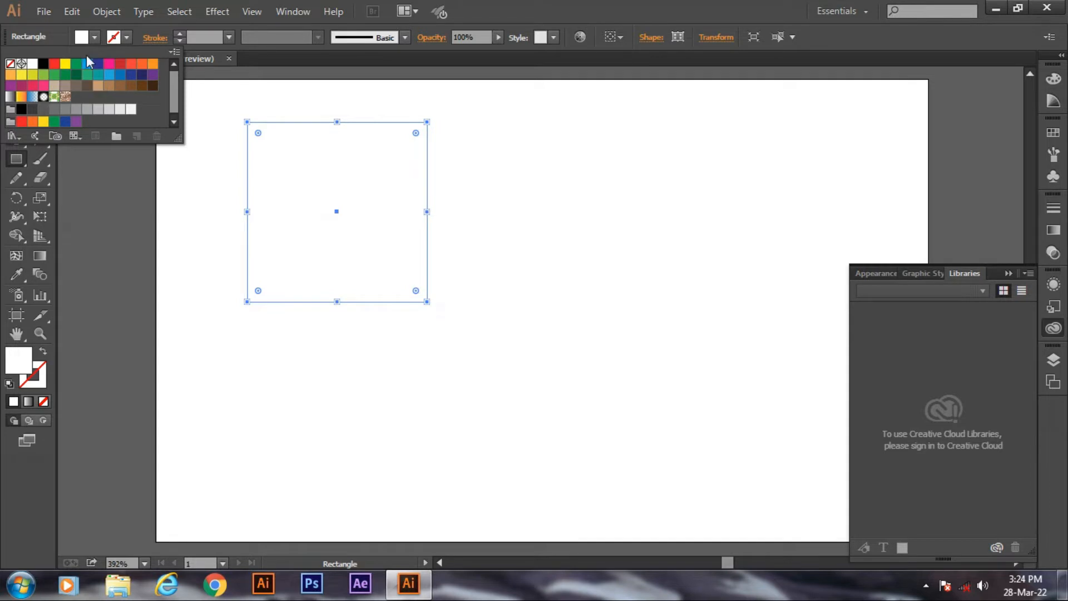
pyautogui.click(94, 37)
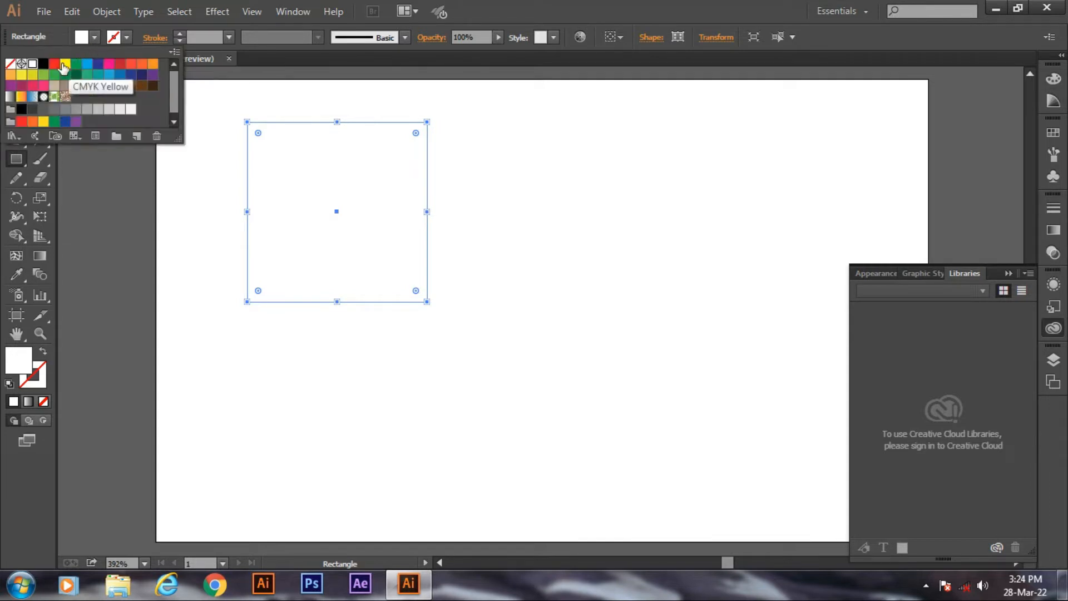
pyautogui.click(98, 64)
pyautogui.click(105, 172)
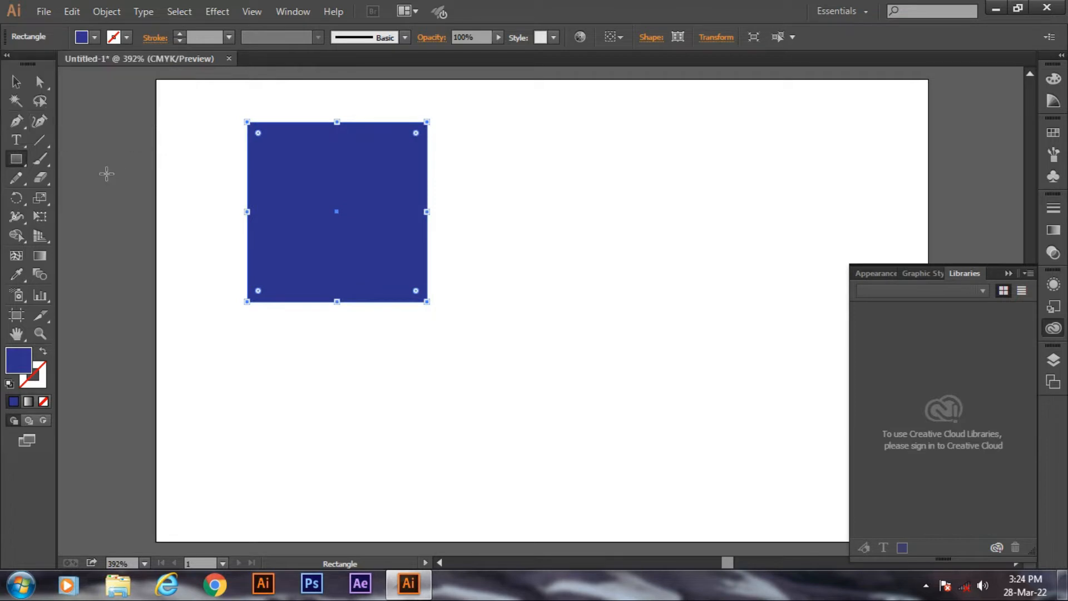
# Move the blue square to the upper middle of the artboard
pyautogui.press('v')
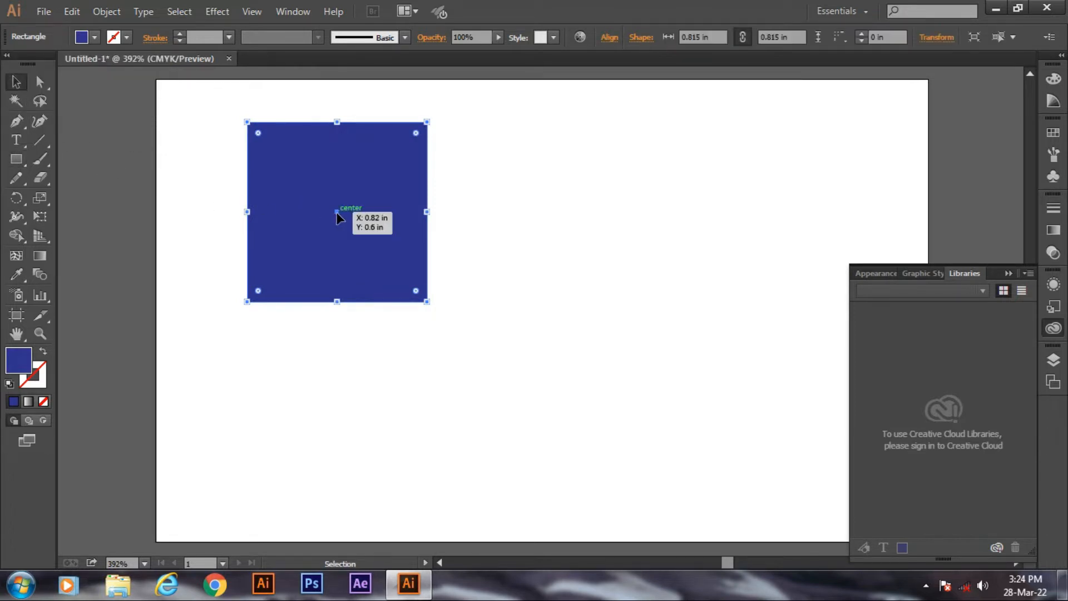
pyautogui.moveTo(361, 188); pyautogui.dragTo(597, 193)
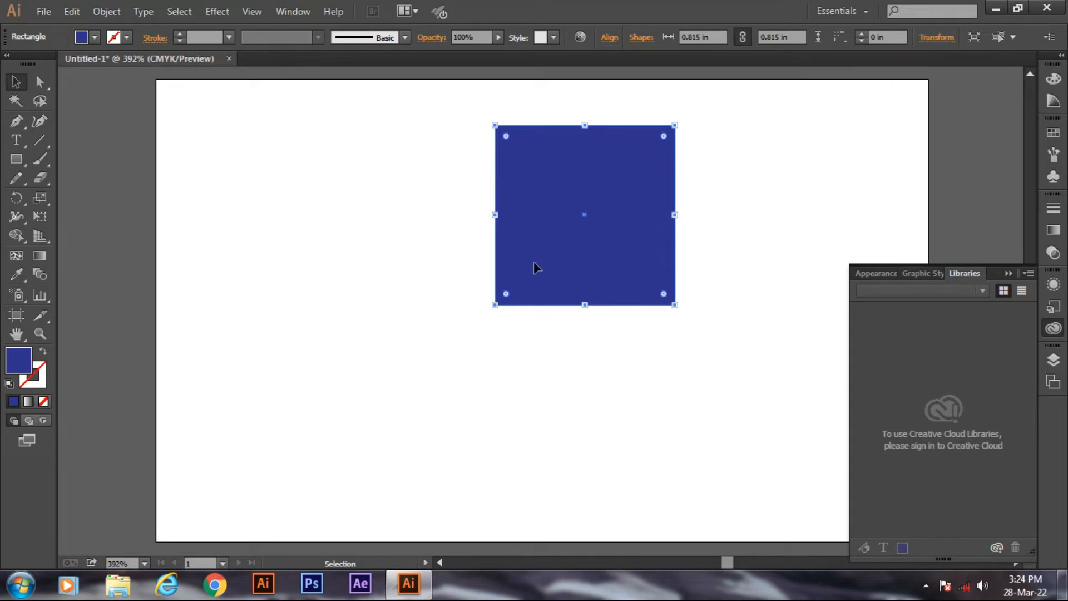
pyautogui.moveTo(555, 244); pyautogui.dragTo(512, 217)
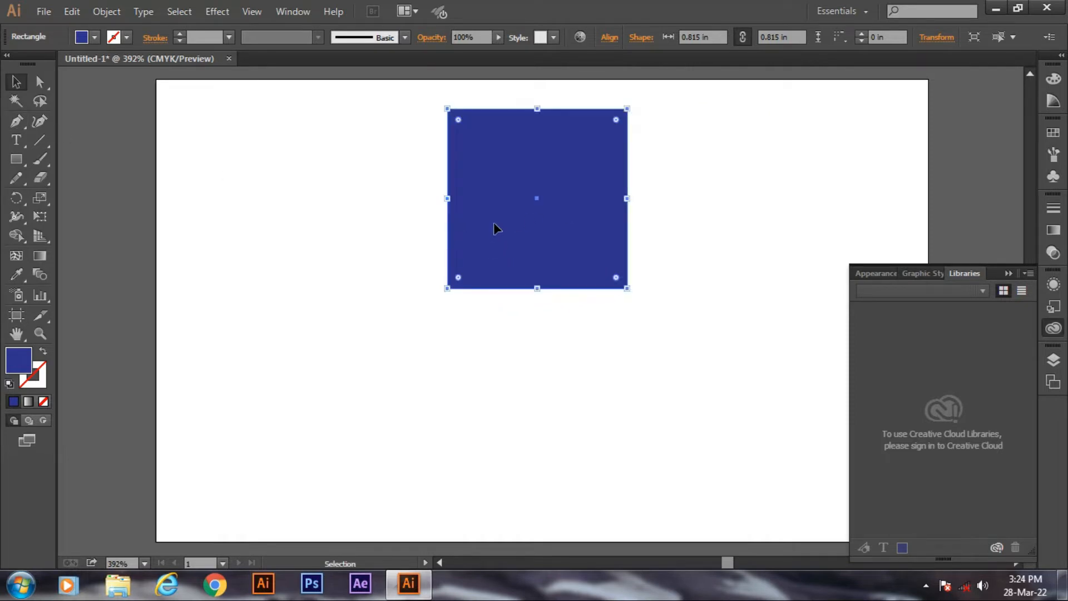
pyautogui.moveTo(470, 219); pyautogui.dragTo(451, 229)
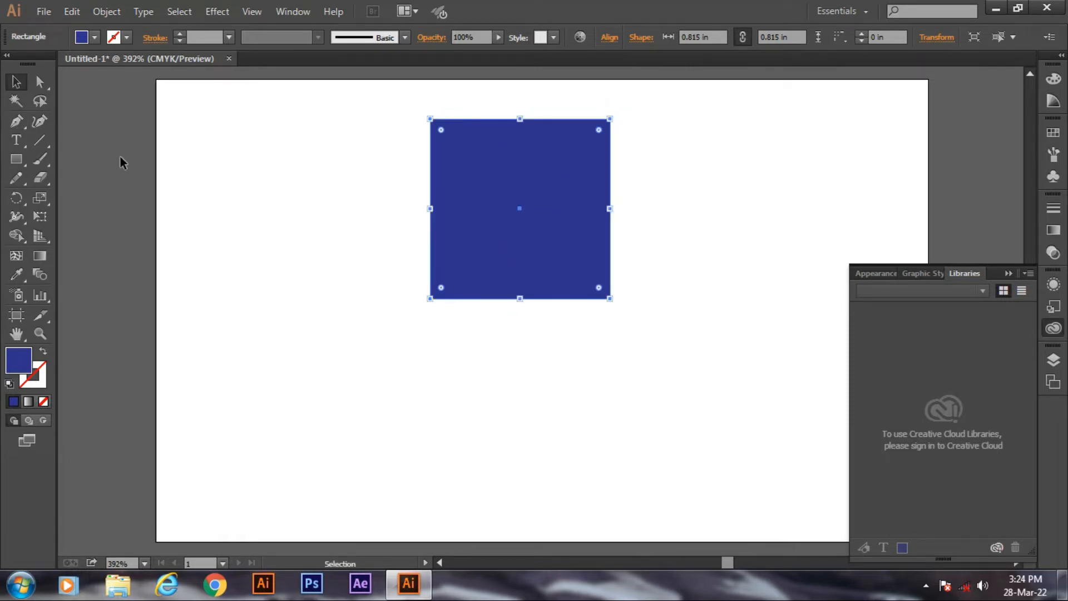
# Draw a two-point path left of the square with the Pen tool, bulging to the left, and remove its end anchor's outgoing handle
pyautogui.click(16, 122)
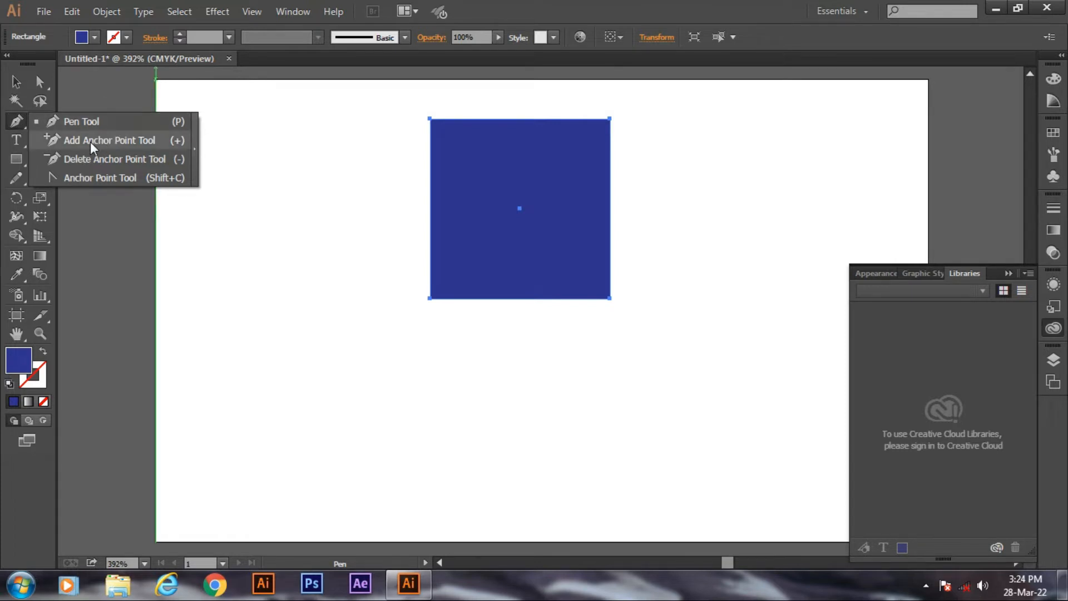
pyautogui.click(75, 121)
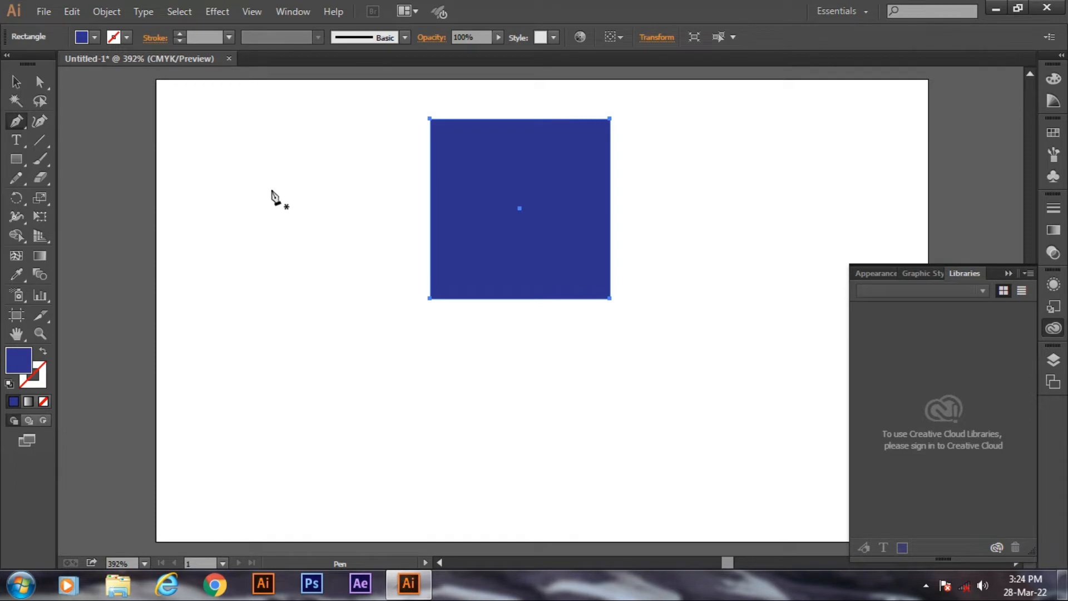
pyautogui.click(290, 165)
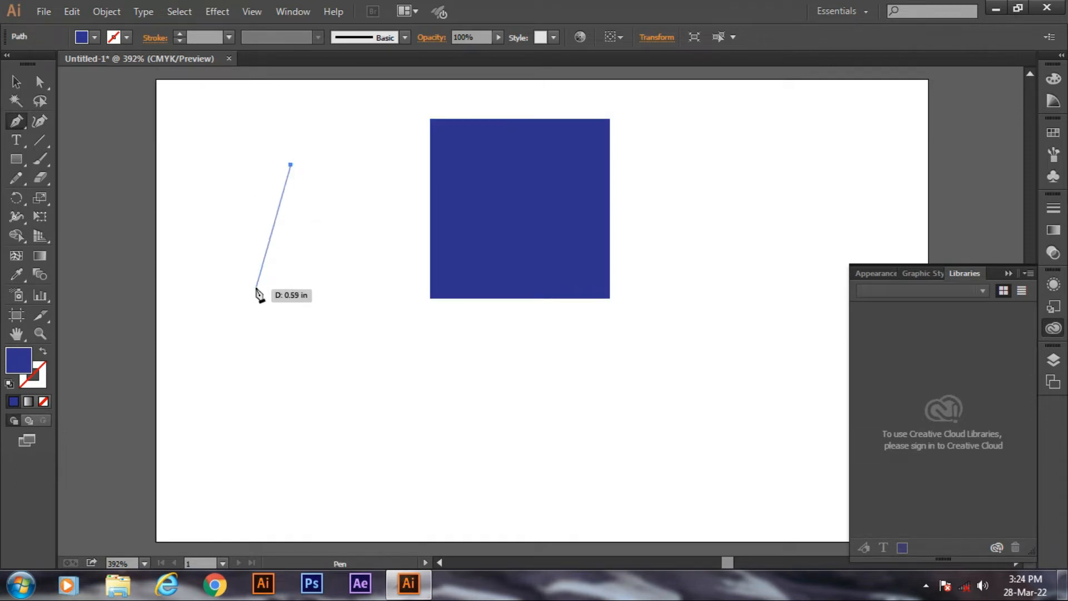
pyautogui.moveTo(256, 286); pyautogui.dragTo(303, 343)
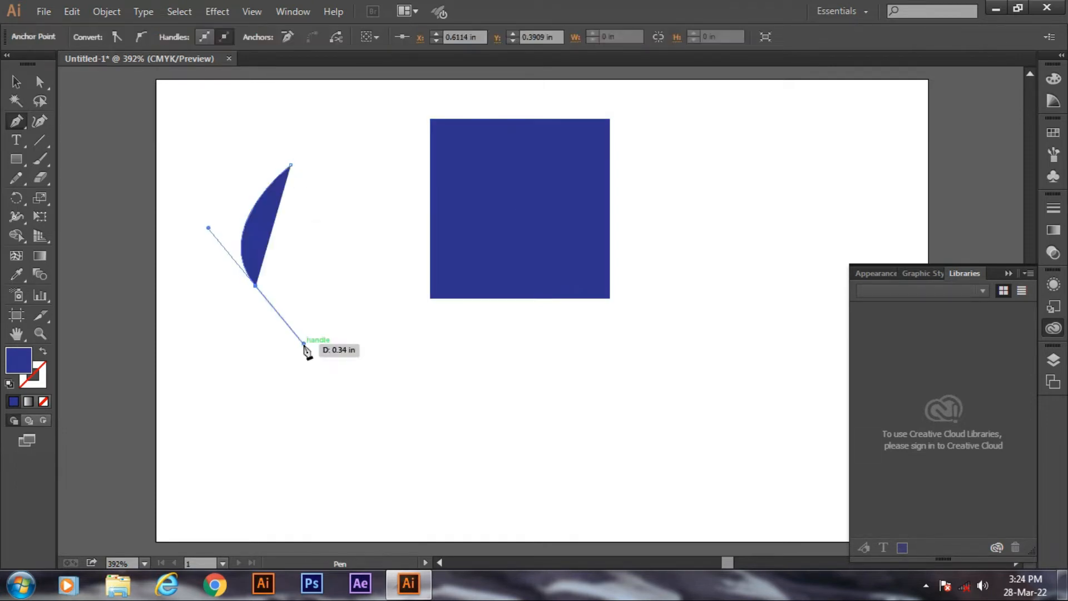
pyautogui.click(256, 287)
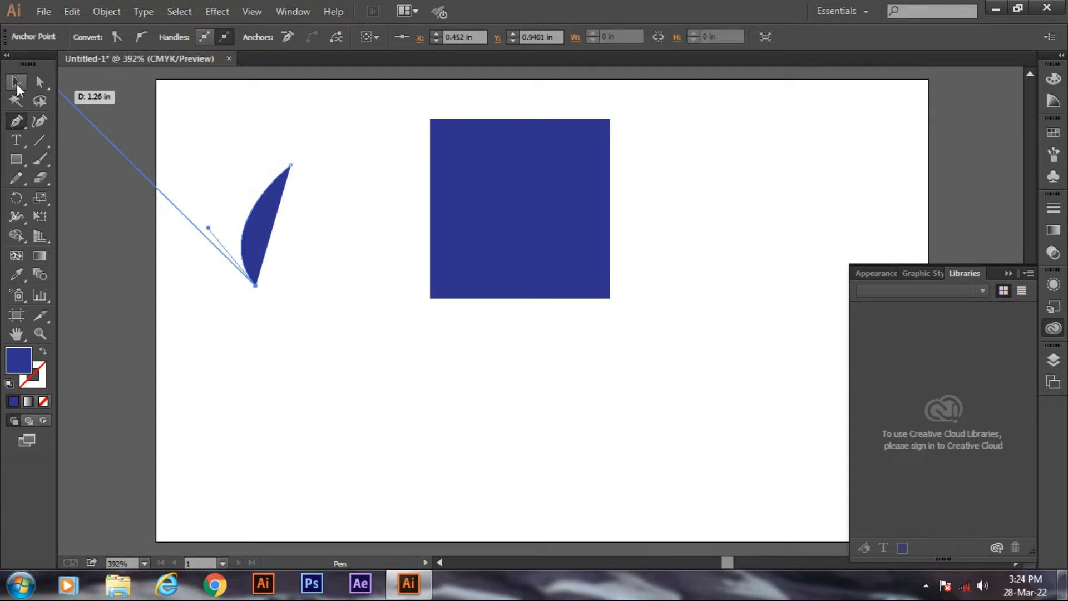
pyautogui.click(16, 83)
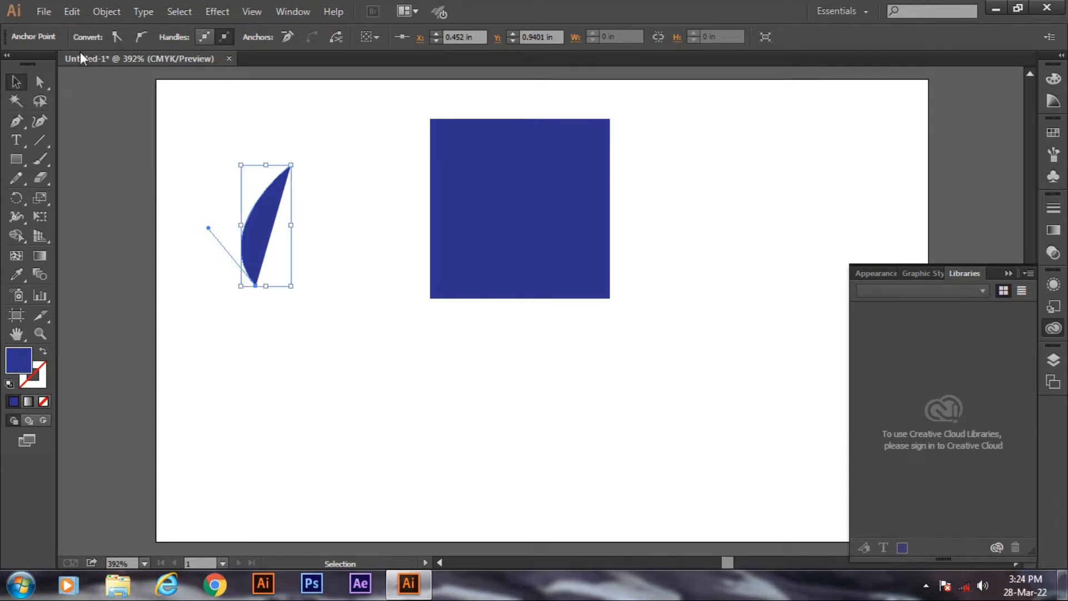
pyautogui.click(223, 156)
# Select the curved path left of the square and set its fill to none
pyautogui.click(286, 202)
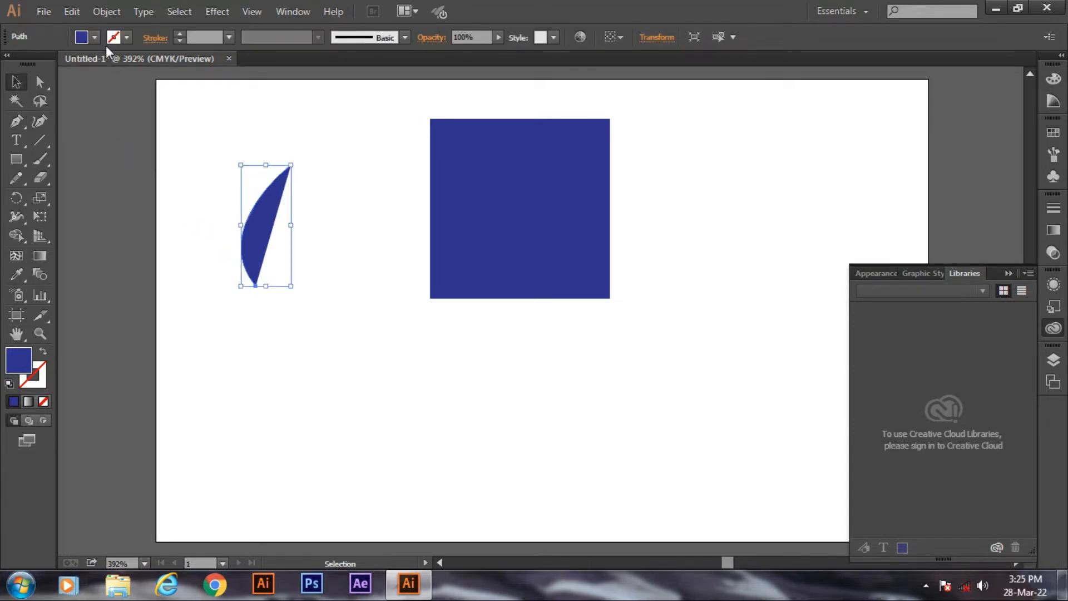
pyautogui.click(215, 201)
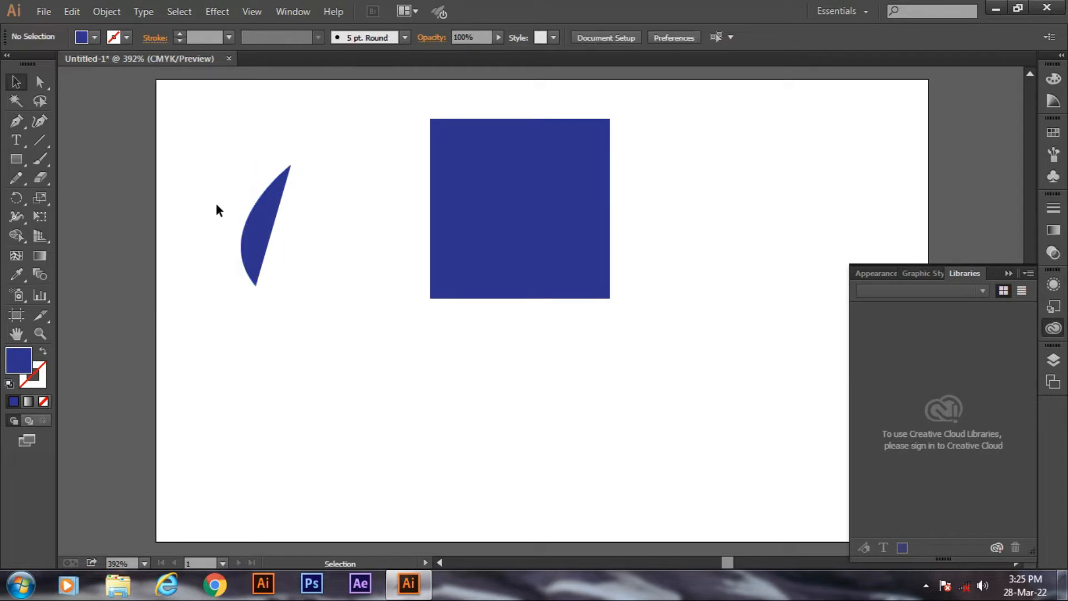
pyautogui.click(271, 209)
pyautogui.click(94, 37)
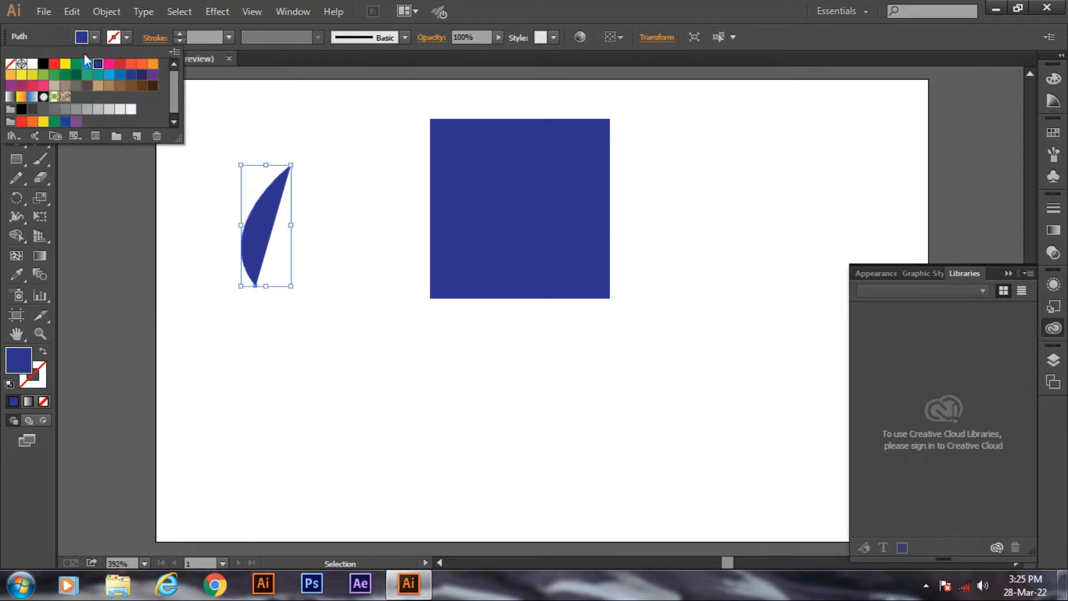
pyautogui.click(10, 63)
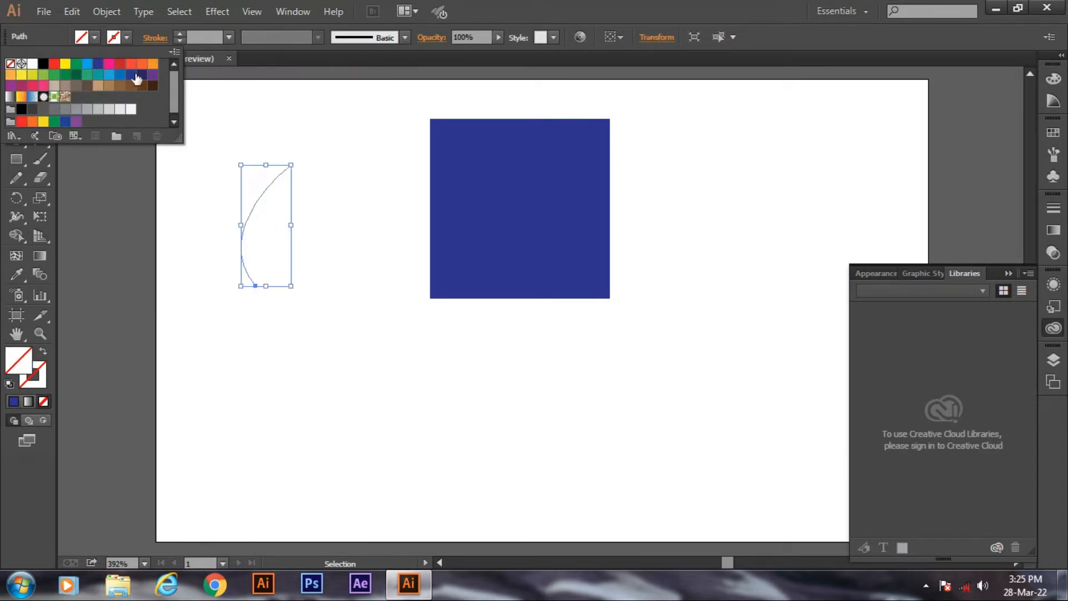
# Give the curved path a black stroke with a weight of 2 pt
pyautogui.click(126, 38)
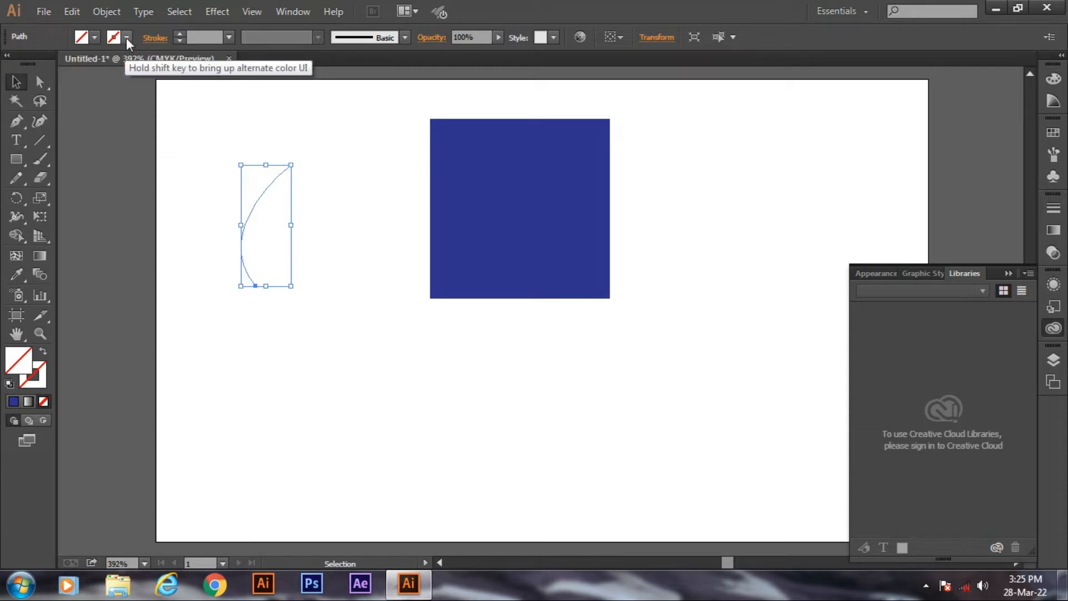
pyautogui.click(126, 37)
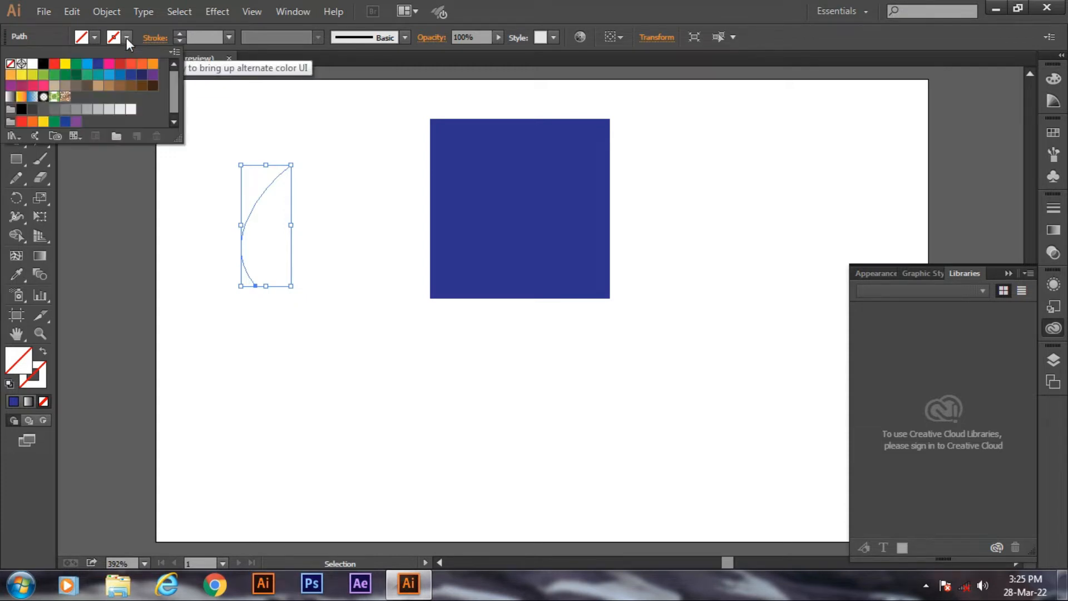
pyautogui.click(180, 35)
pyautogui.click(179, 34)
pyautogui.click(180, 35)
pyautogui.click(179, 34)
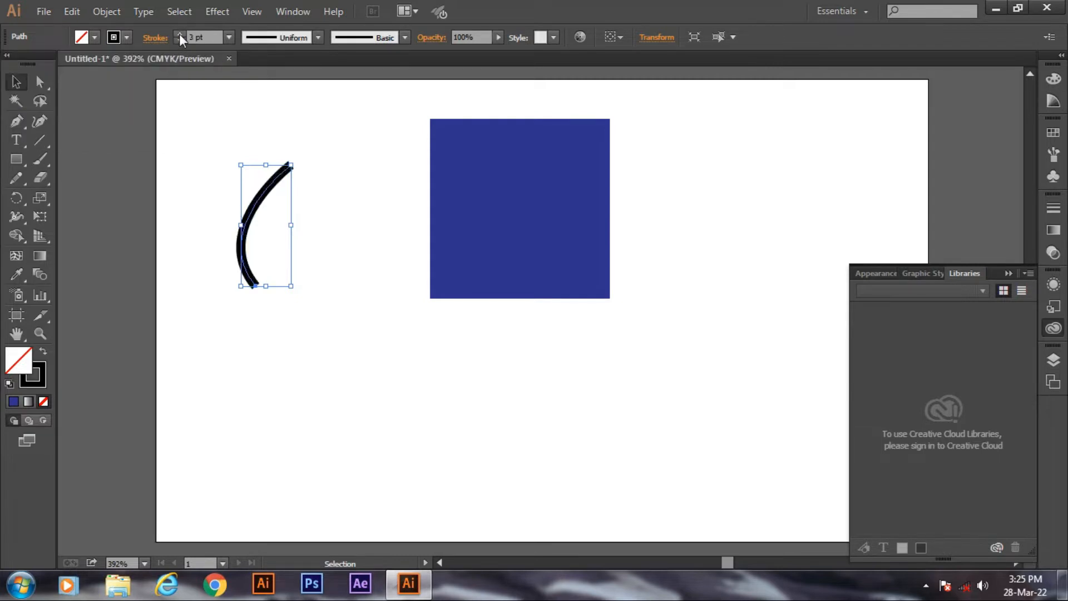
pyautogui.click(179, 34)
pyautogui.click(179, 35)
pyautogui.click(177, 42)
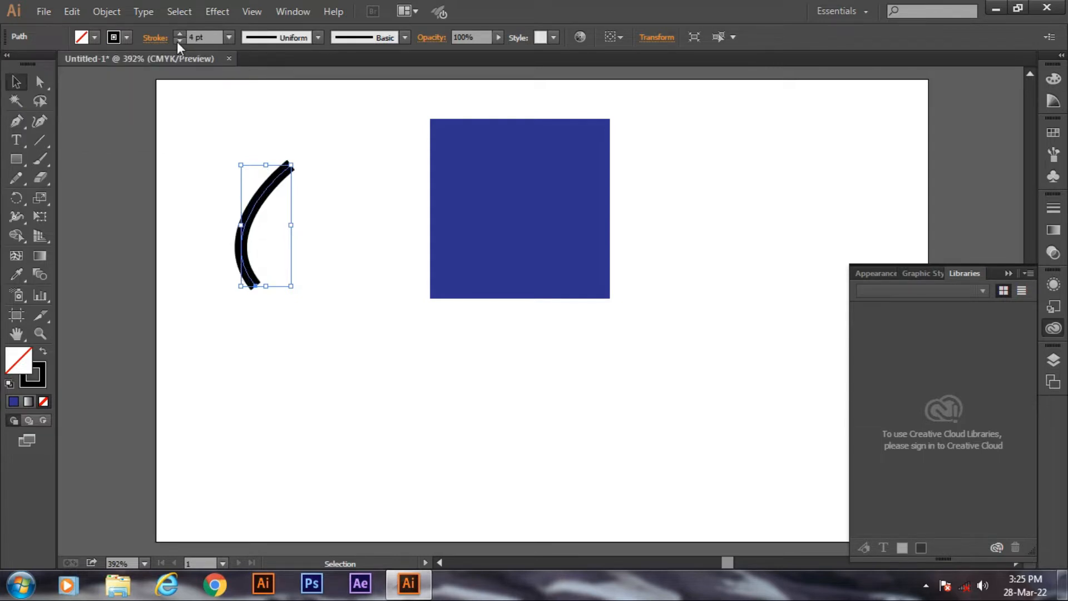
pyautogui.click(177, 42)
pyautogui.click(177, 42)
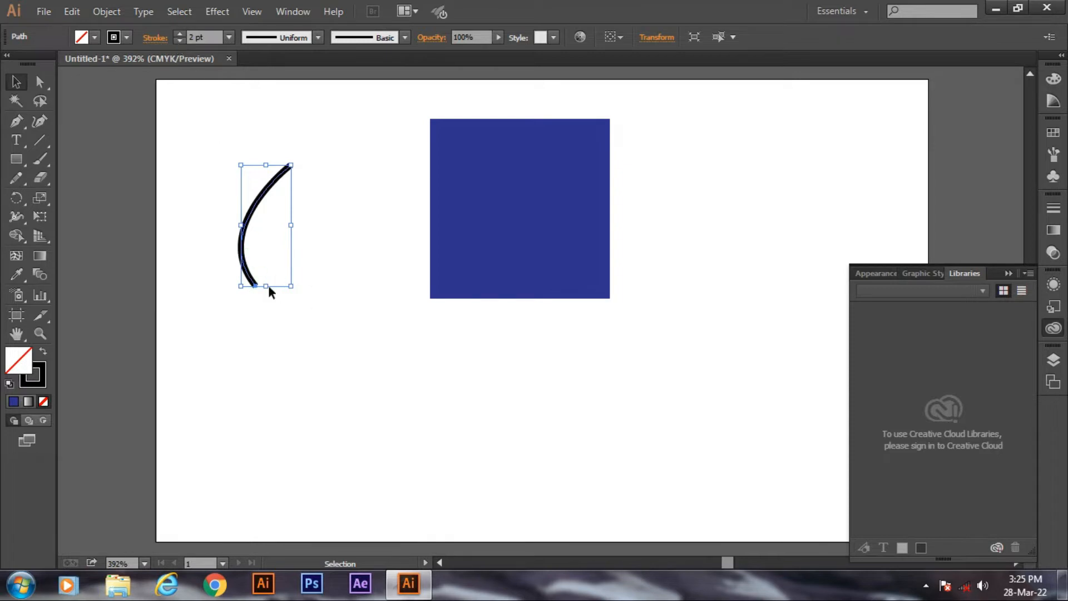
# Enlarge the curved path to roughly twice its height and move it up beside the blue square
pyautogui.moveTo(291, 287); pyautogui.dragTo(393, 425)
pyautogui.moveTo(276, 266); pyautogui.dragTo(264, 219)
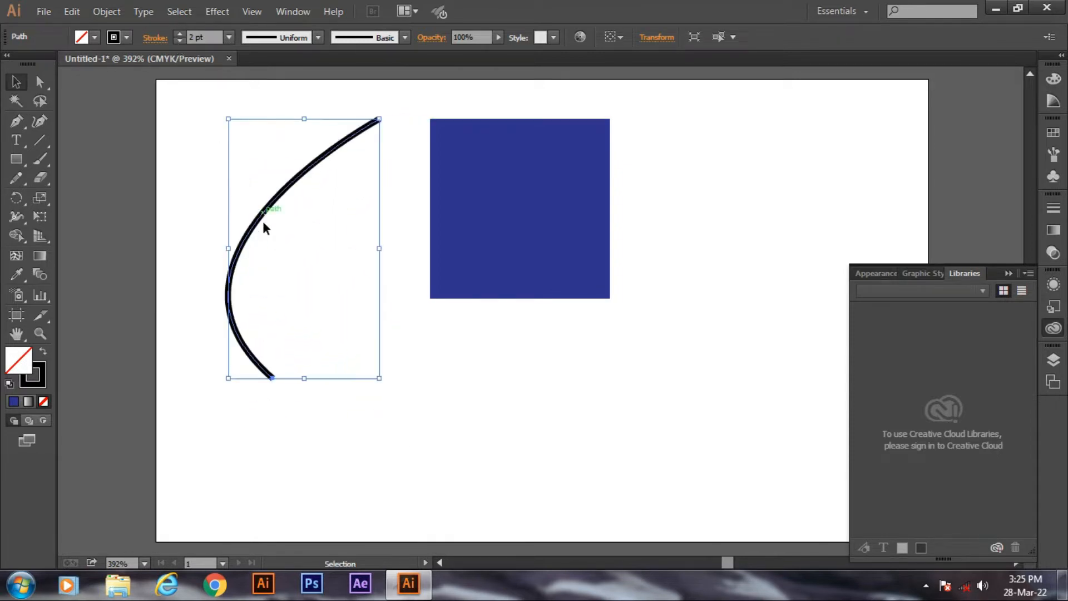
# Add three anchor points to the curved path with the Add Anchor Point tool: two on its upper part and one near its leftmost bend
pyautogui.click(18, 122)
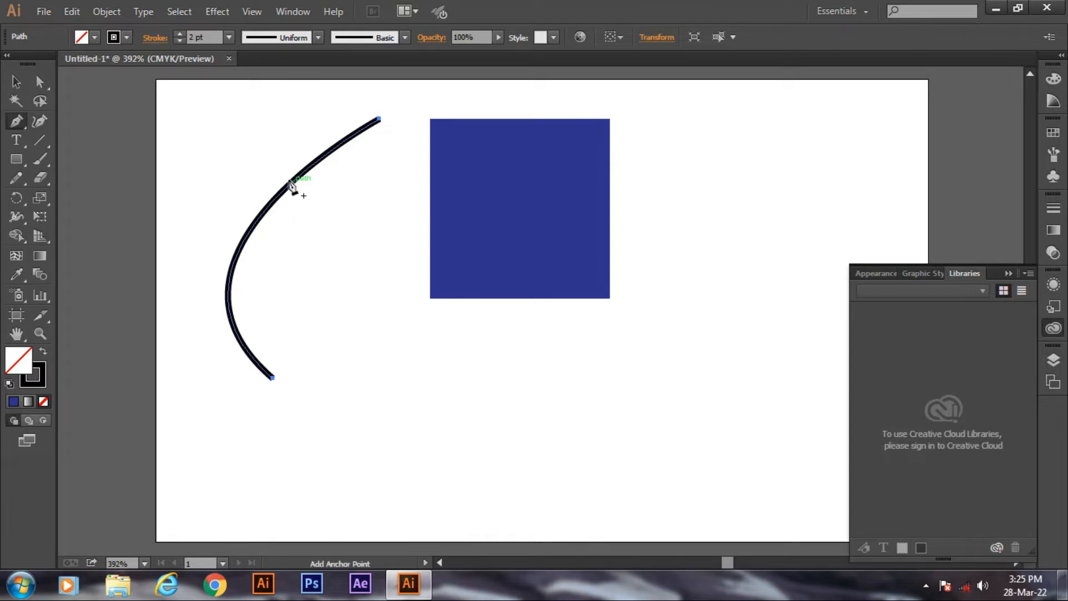
pyautogui.click(16, 122)
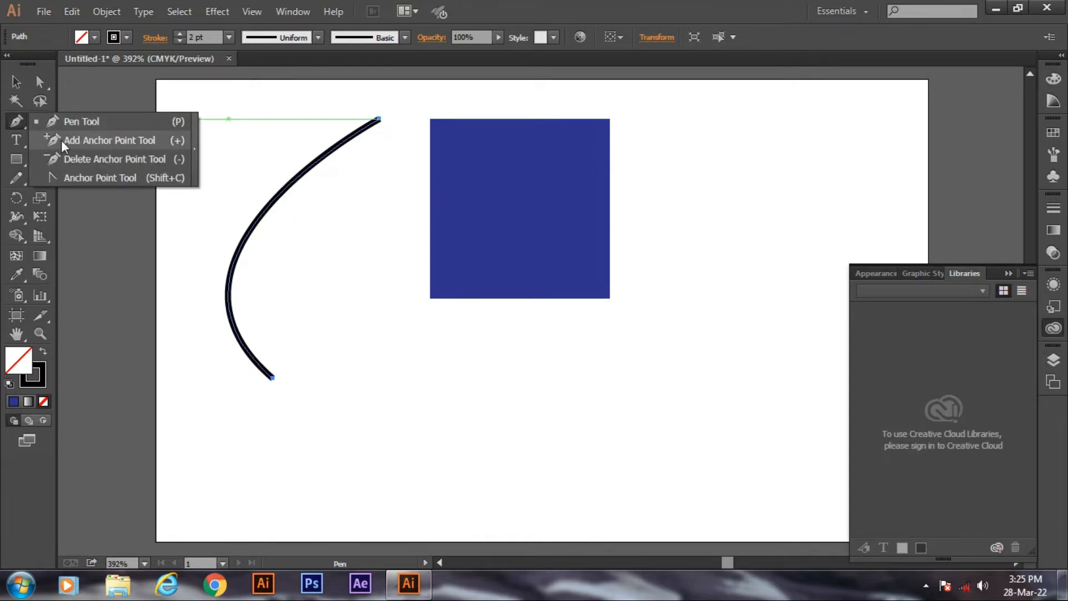
pyautogui.click(136, 139)
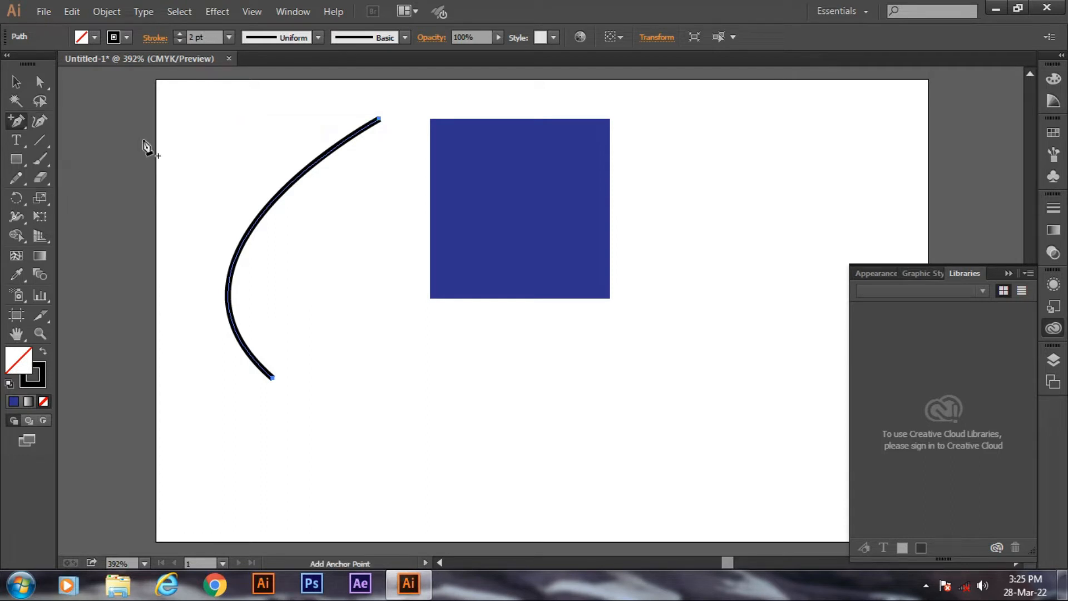
pyautogui.click(275, 199)
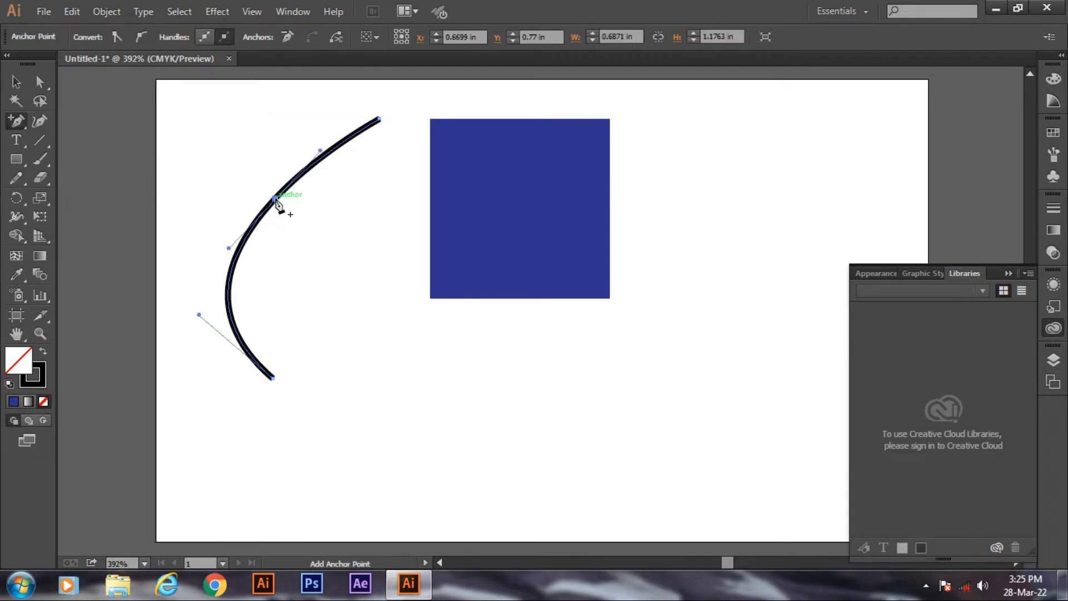
pyautogui.click(232, 272)
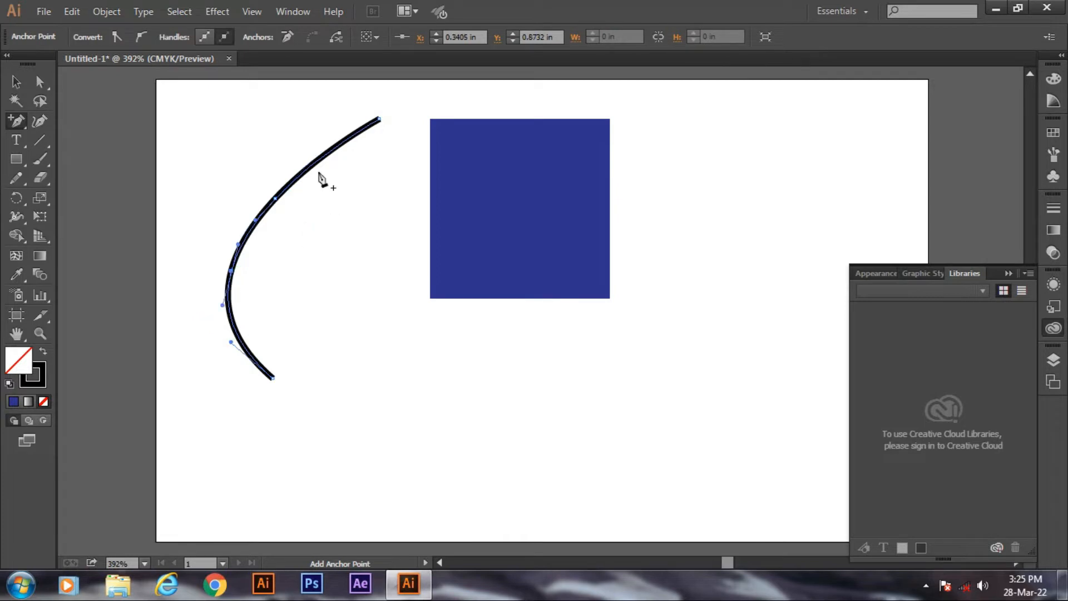
pyautogui.click(319, 160)
# Examine the anchor points added to the curve's upper part at magnifications up to 2400%, ending at 800% zoom
pyautogui.scroll(1, 308, 167)
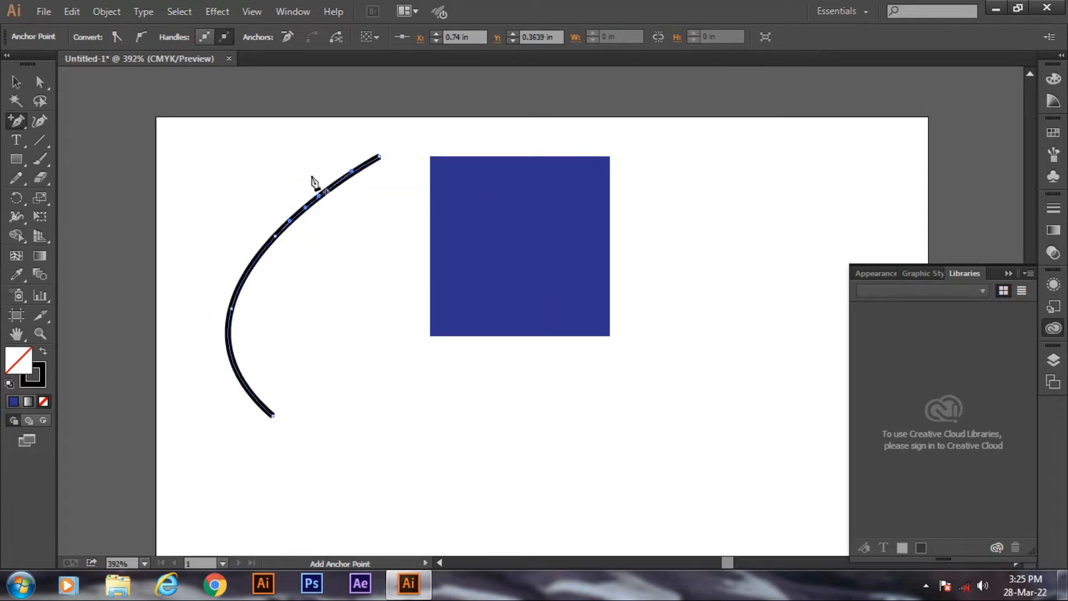
pyautogui.hotkey('ctrl', '+')
pyautogui.hotkey('ctrl', '+')
pyautogui.hotkey('ctrl', '+')
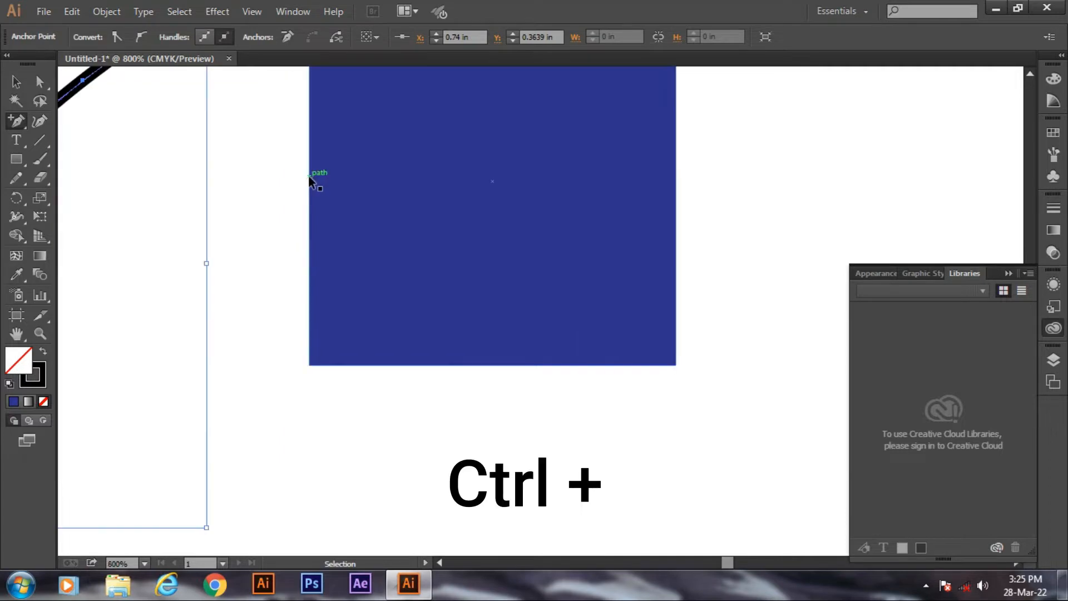
pyautogui.press('space')
pyautogui.moveTo(169, 196); pyautogui.dragTo(513, 346)
pyautogui.moveTo(314, 210); pyautogui.dragTo(421, 324)
pyautogui.press('ctrl')
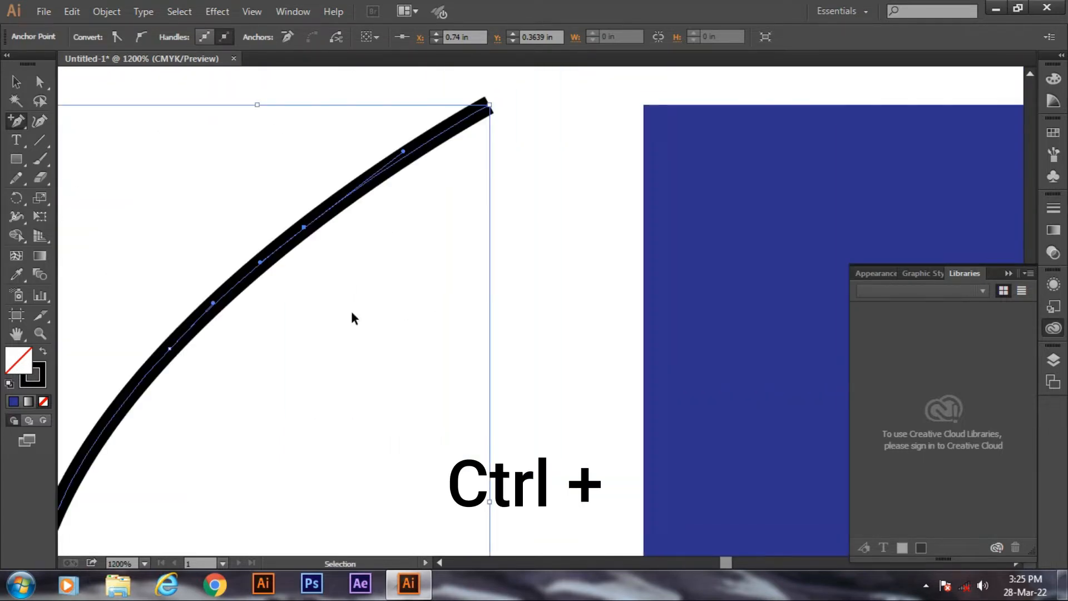
pyautogui.hotkey('ctrl', '+')
pyautogui.hotkey('ctrl', '+')
pyautogui.hotkey('ctrl', '+')
pyautogui.hotkey('ctrl', '+')
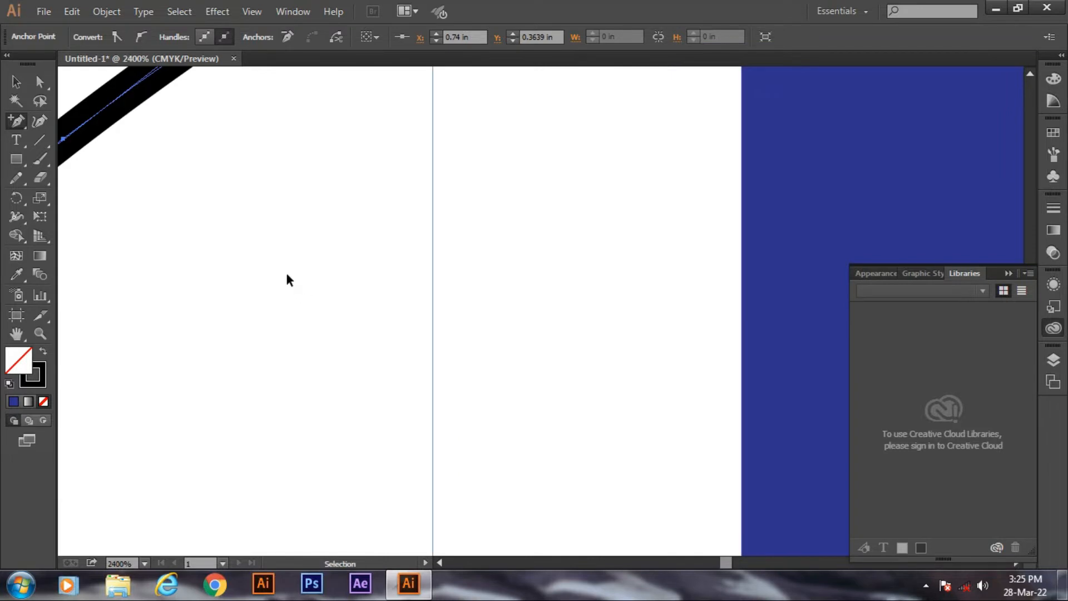
pyautogui.hotkey('ctrl', '-')
pyautogui.hotkey('ctrl', '-')
pyautogui.hotkey('ctrl', '-')
pyautogui.hotkey('ctrl', '-')
pyautogui.hotkey('ctrl', '-')
pyautogui.hotkey('ctrl', '-')
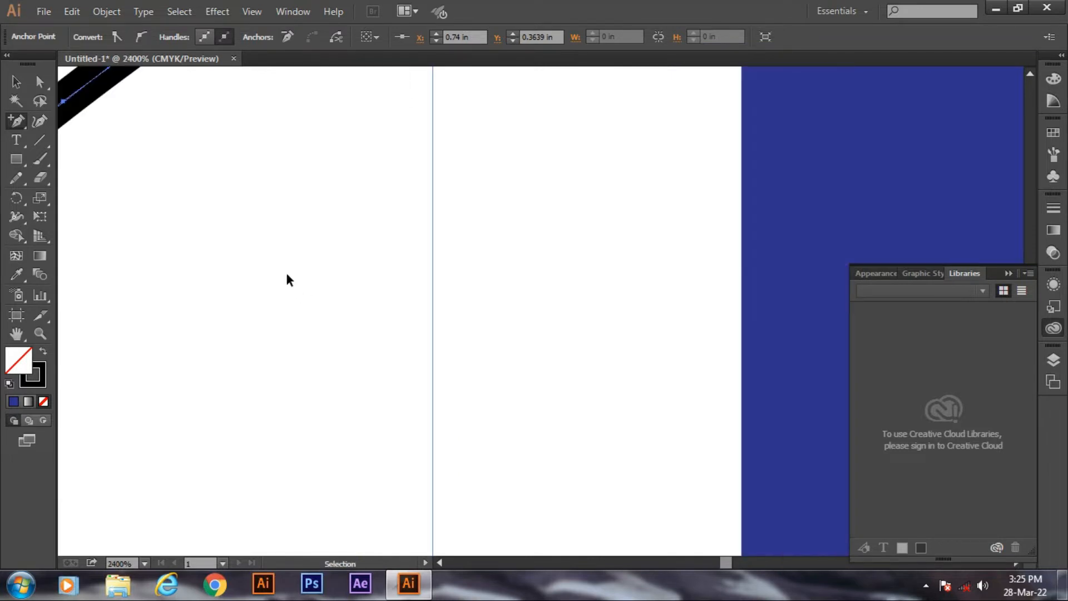
pyautogui.hotkey('ctrl', '-')
pyautogui.hotkey('ctrl', '+')
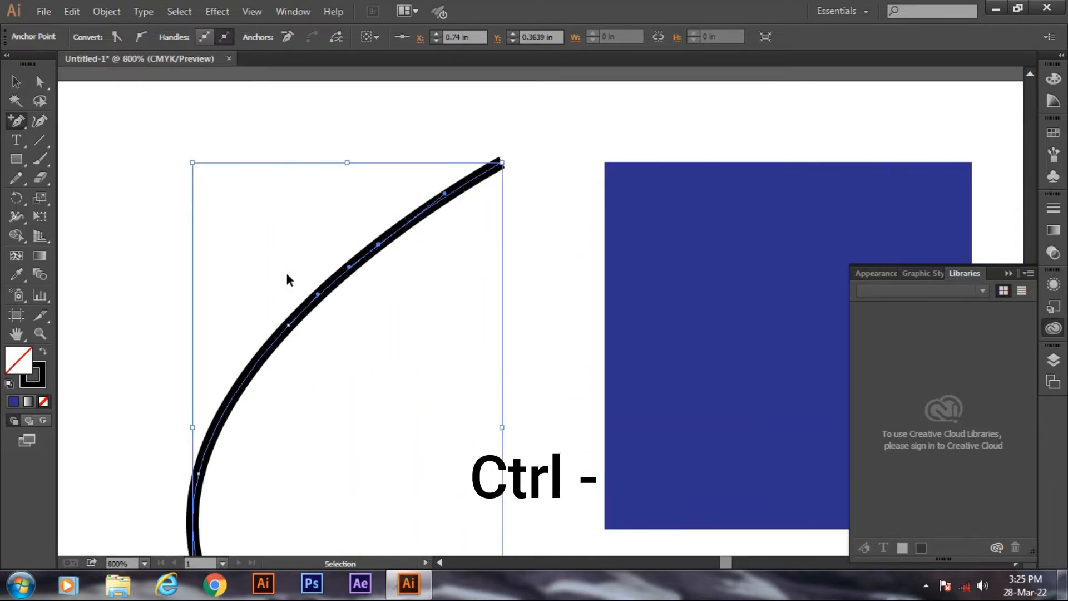
pyautogui.hotkey('ctrl', '-')
pyautogui.hotkey('ctrl', '+')
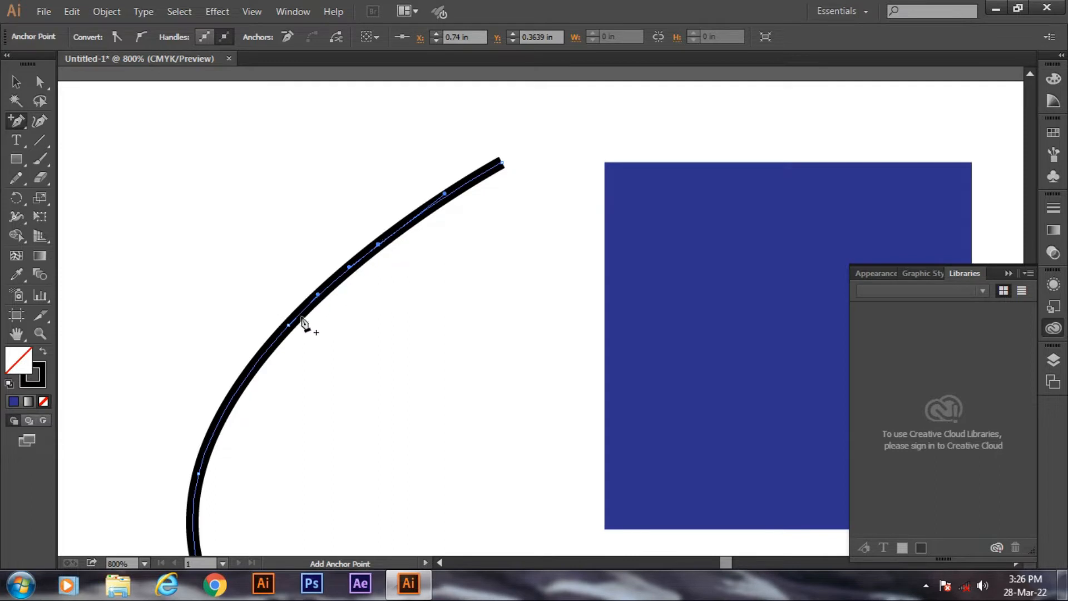
# Nudge the selected uppermost added anchor point straight down to Y 0.475 in, bending the curve inward
pyautogui.click(379, 249)
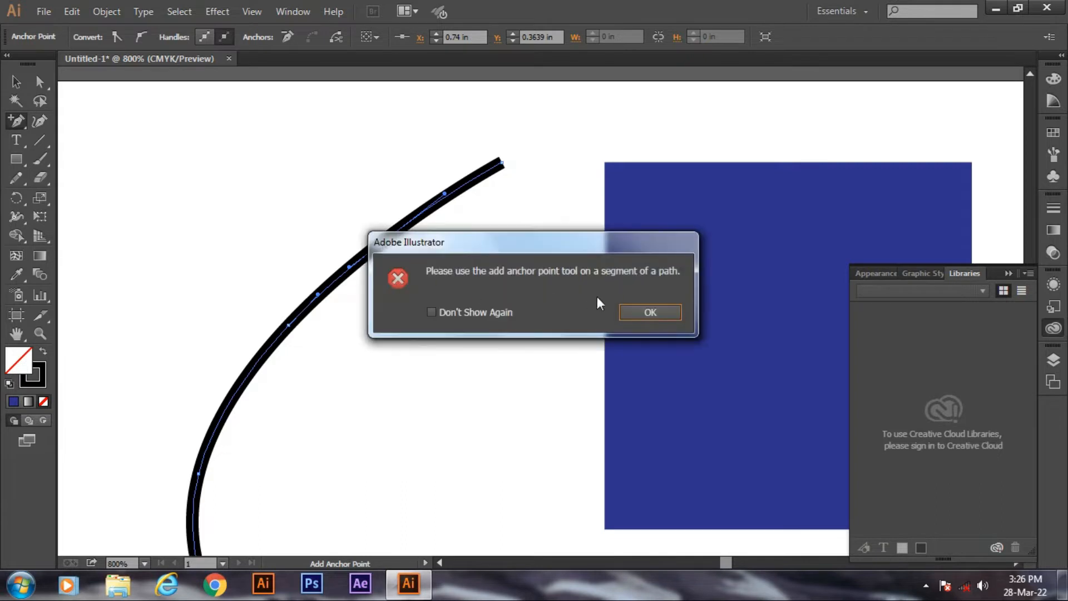
pyautogui.click(640, 311)
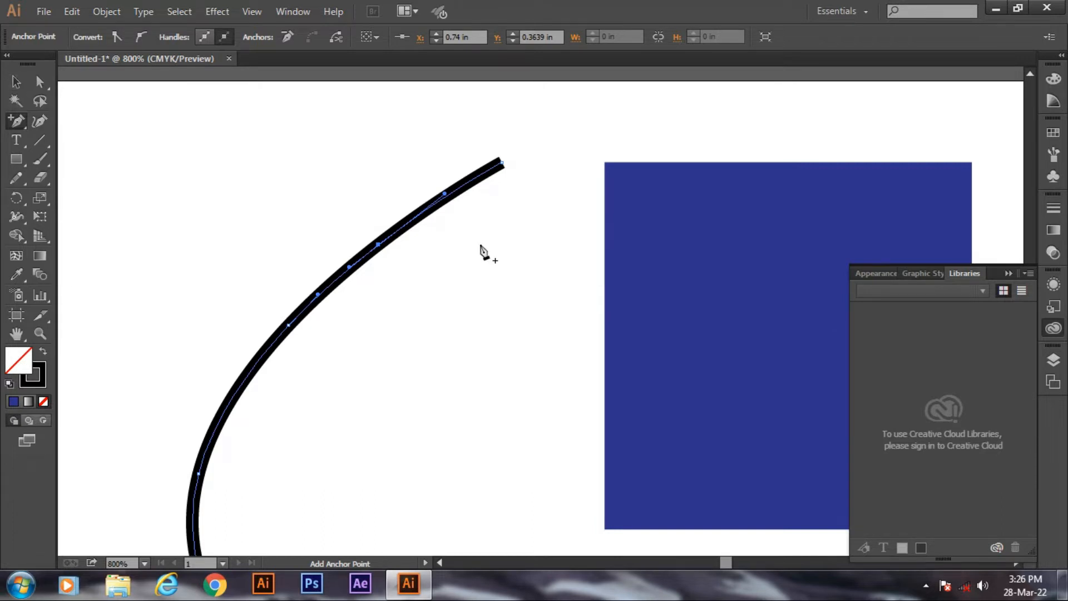
pyautogui.press('Down')
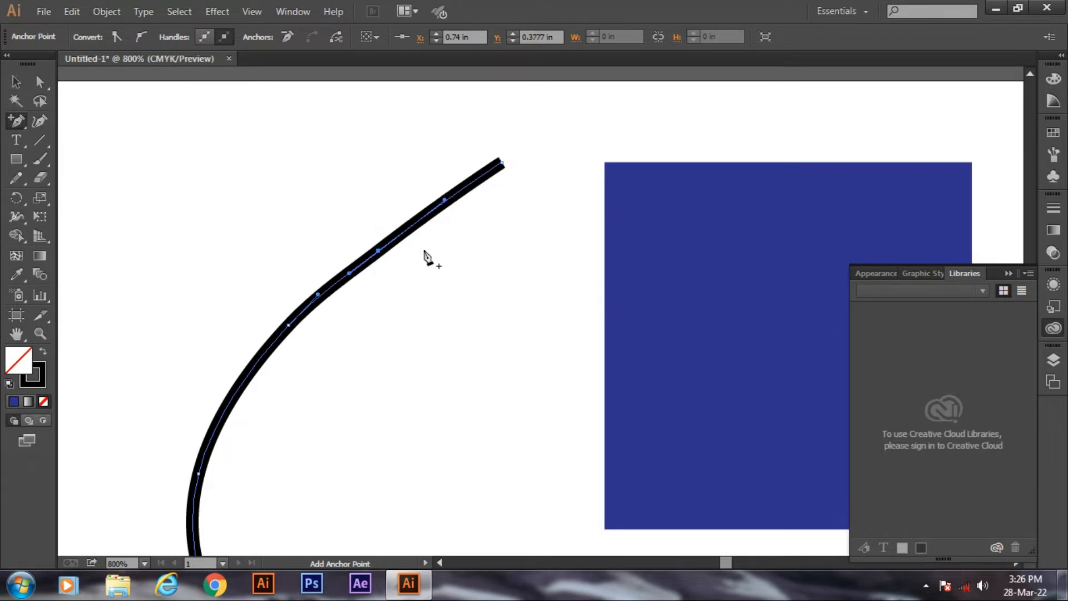
pyautogui.press('Down')
pyautogui.press('Down')
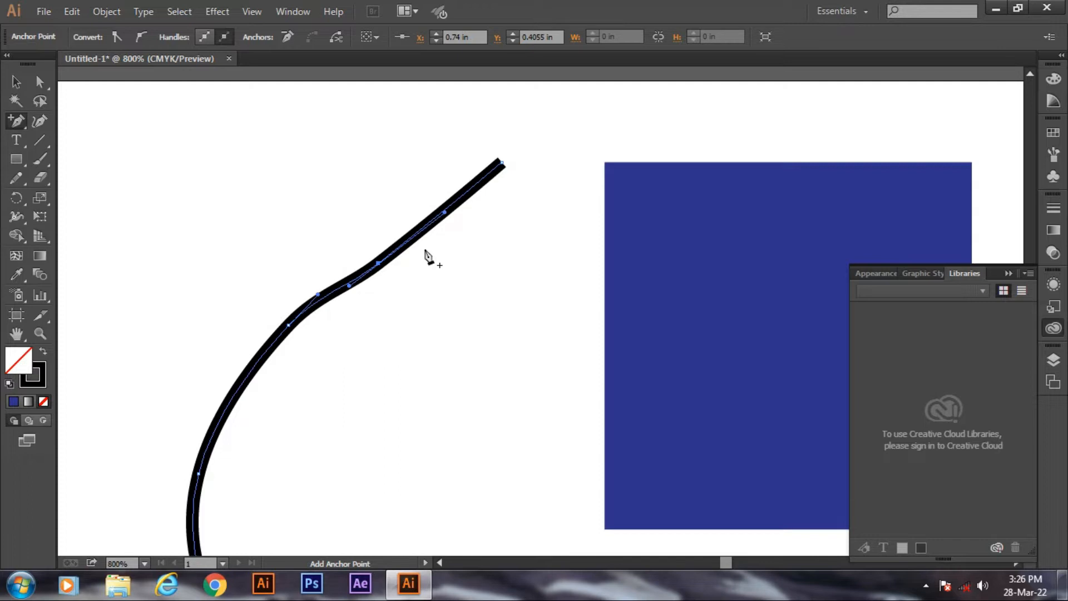
pyautogui.press('Down')
pyautogui.press('Down')
pyautogui.press('Down')
pyautogui.press('Down')
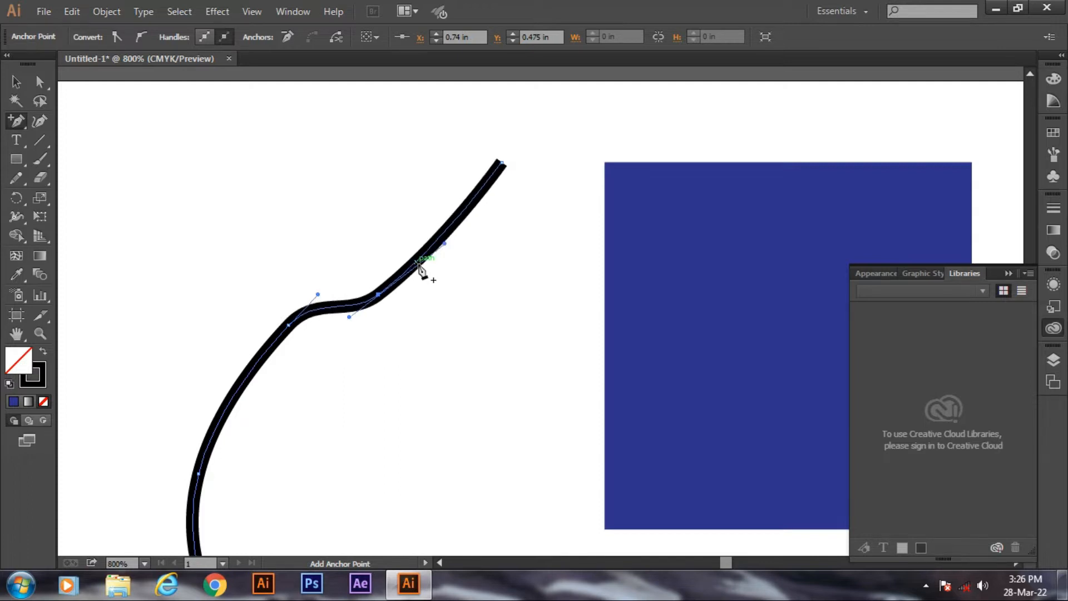
# Nudge the same anchor up to about Y 0.28 in, moving it sideways both ways and ending closer to the curve's upper end
pyautogui.press('Left')
pyautogui.press('Up')
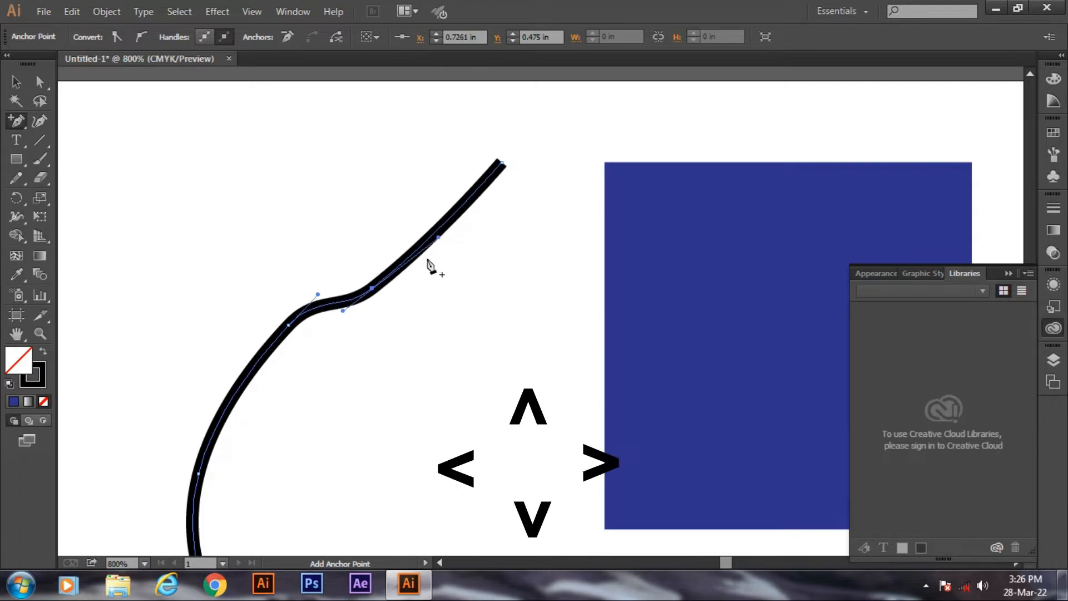
pyautogui.press('Up')
pyautogui.press('Up')
pyautogui.press('Up')
pyautogui.press('Up')
pyautogui.press('Up')
pyautogui.press('Up')
pyautogui.press('Up')
pyautogui.press('Up')
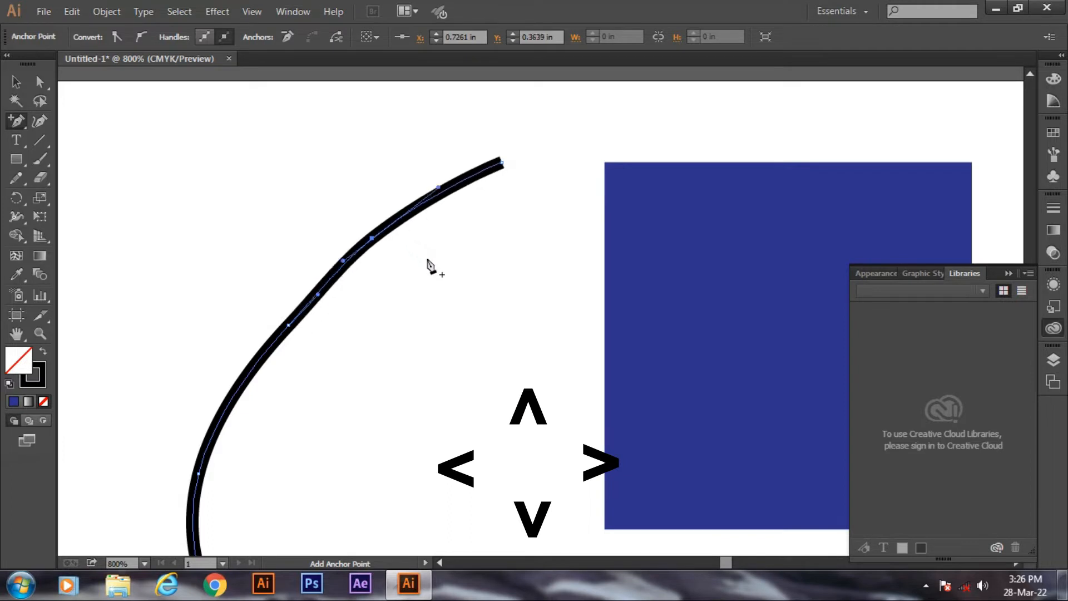
pyautogui.press('Up')
pyautogui.press('Up')
pyautogui.press('Up')
pyautogui.press('Up')
pyautogui.press('Down')
pyautogui.press('Down')
pyautogui.press('Down')
pyautogui.press('Right')
pyautogui.press('Right')
pyautogui.press('Right')
pyautogui.press('Right')
pyautogui.press('Right')
pyautogui.press('Right')
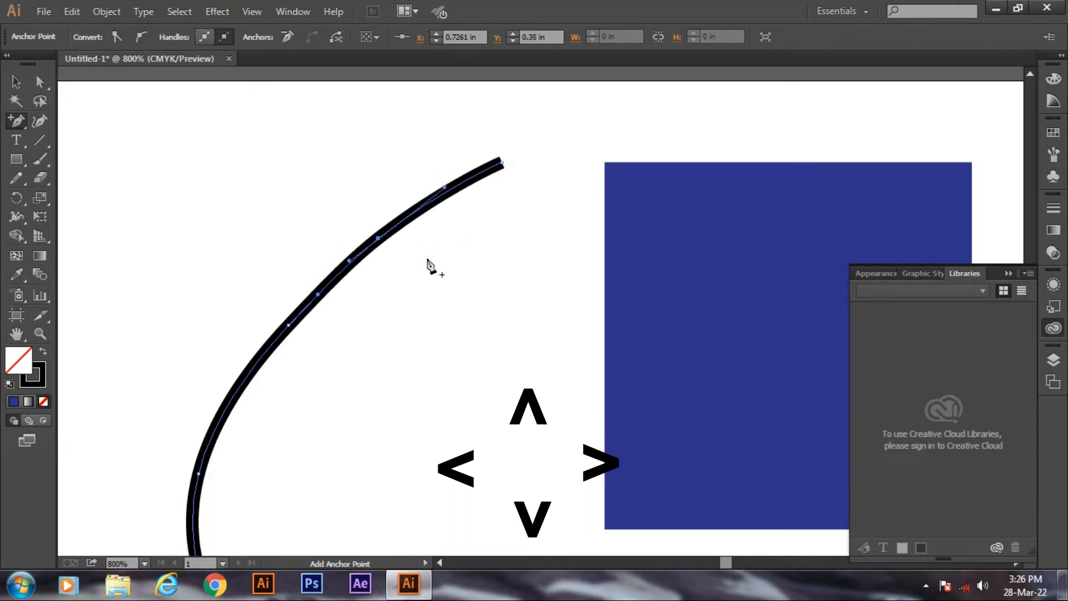
pyautogui.press('Left')
pyautogui.press('Left')
pyautogui.press('Left')
pyautogui.press('Left')
pyautogui.press('Left')
pyautogui.press('Left')
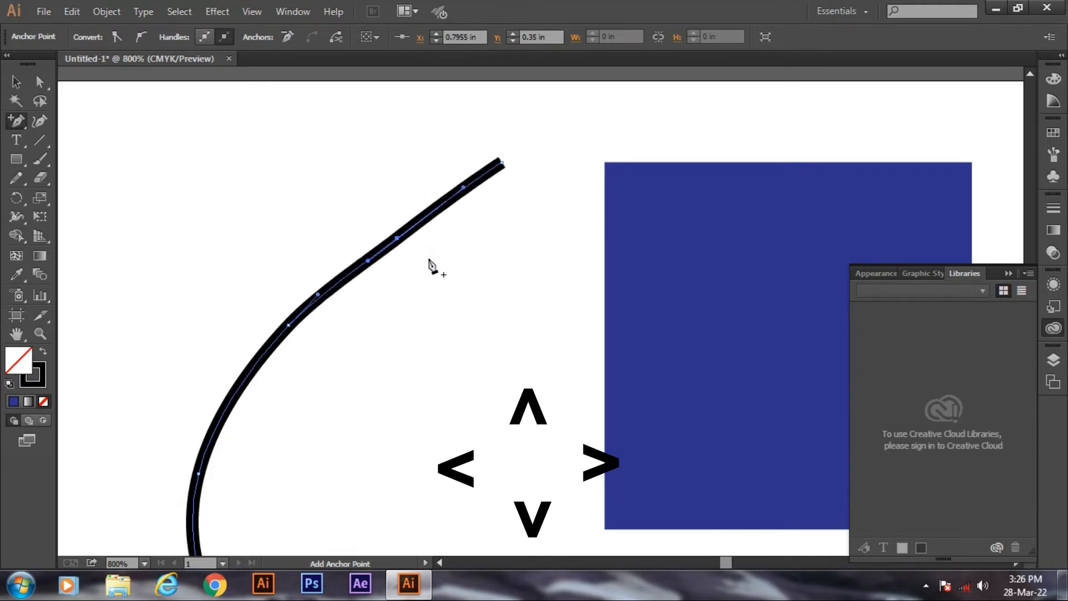
pyautogui.press('Up')
pyautogui.press('Up')
pyautogui.press('Up')
pyautogui.press('Up')
pyautogui.press('Up')
pyautogui.press('Up')
pyautogui.press('Up')
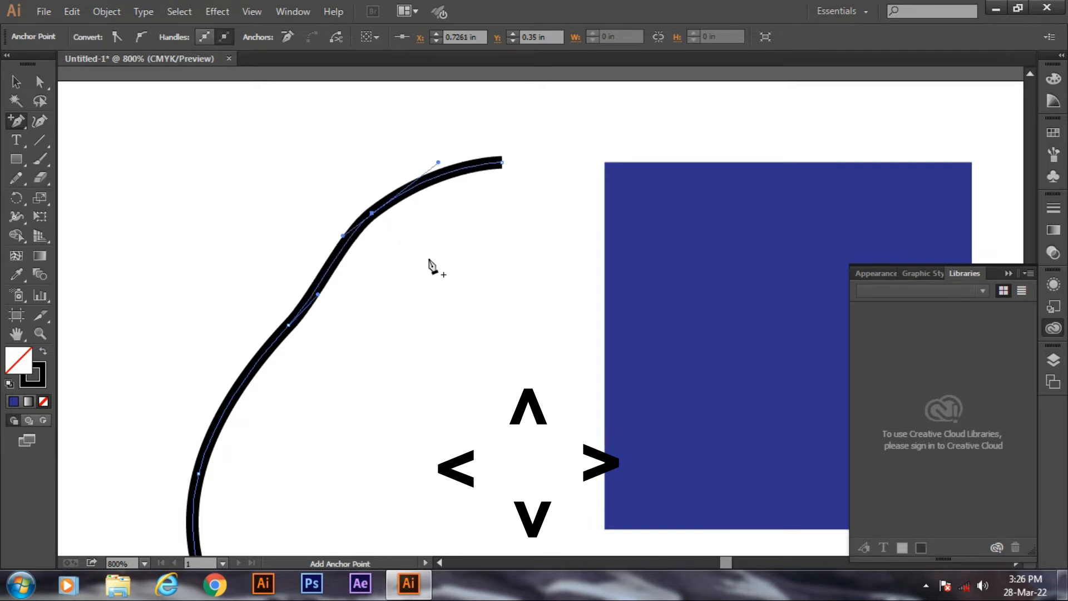
pyautogui.press('Right')
pyautogui.press('Right')
pyautogui.press('Right')
pyautogui.press('Right')
pyautogui.press('Right')
pyautogui.press('Right')
pyautogui.press('Right')
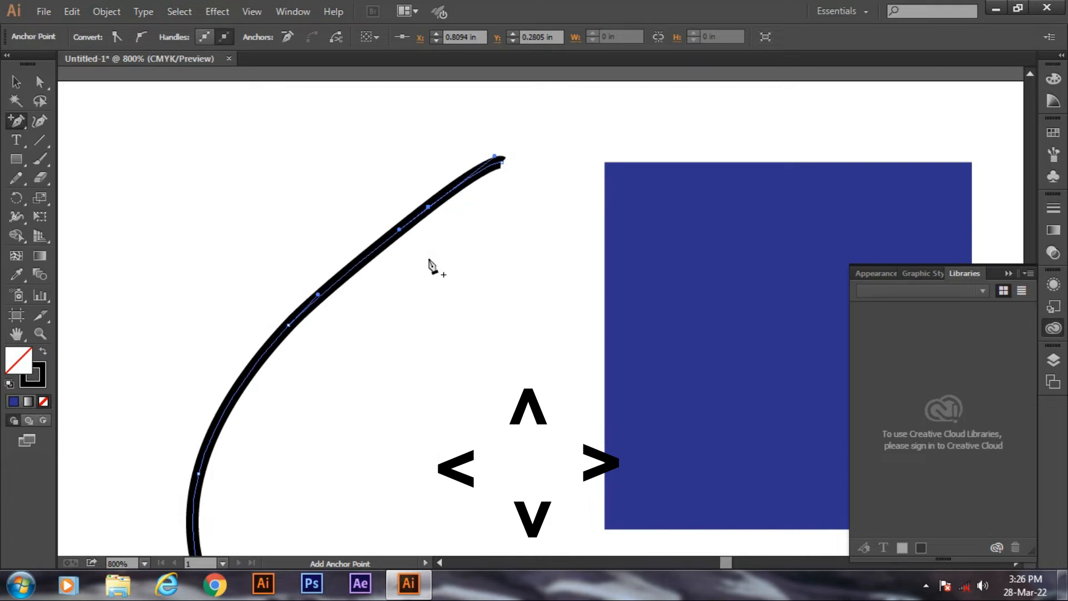
# Reposition the anchor with large sideways jumps and vertical nudges, ending at X 0.6566 in, Y 0.225 in
pyautogui.hotkey('shift', 'Right')
pyautogui.hotkey('shift', 'Right')
pyautogui.hotkey('shift', 'Right')
pyautogui.hotkey('shift', 'Left')
pyautogui.hotkey('shift', 'Left')
pyautogui.hotkey('shift', 'Left')
pyautogui.hotkey('shift', 'Left')
pyautogui.hotkey('shift', 'Left')
pyautogui.hotkey('shift', 'Left')
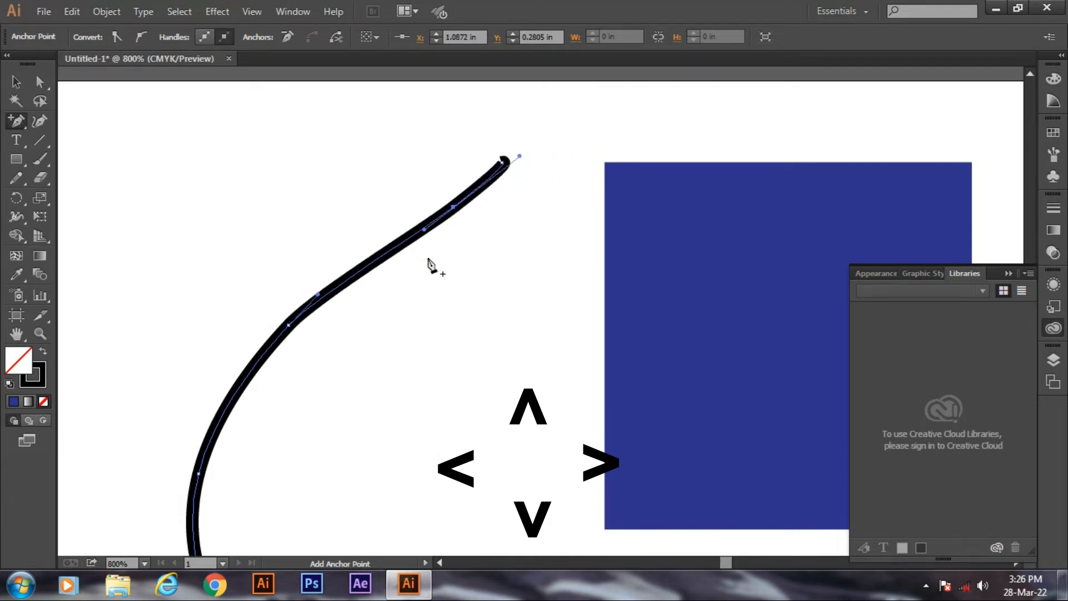
pyautogui.press('Down')
pyautogui.press('Down')
pyautogui.press('Down')
pyautogui.press('Down')
pyautogui.press('Down')
pyautogui.press('Down')
pyautogui.press('Down')
pyautogui.press('Down')
pyautogui.press('Down')
pyautogui.press('Down')
pyautogui.press('Down')
pyautogui.press('Down')
pyautogui.press('Down')
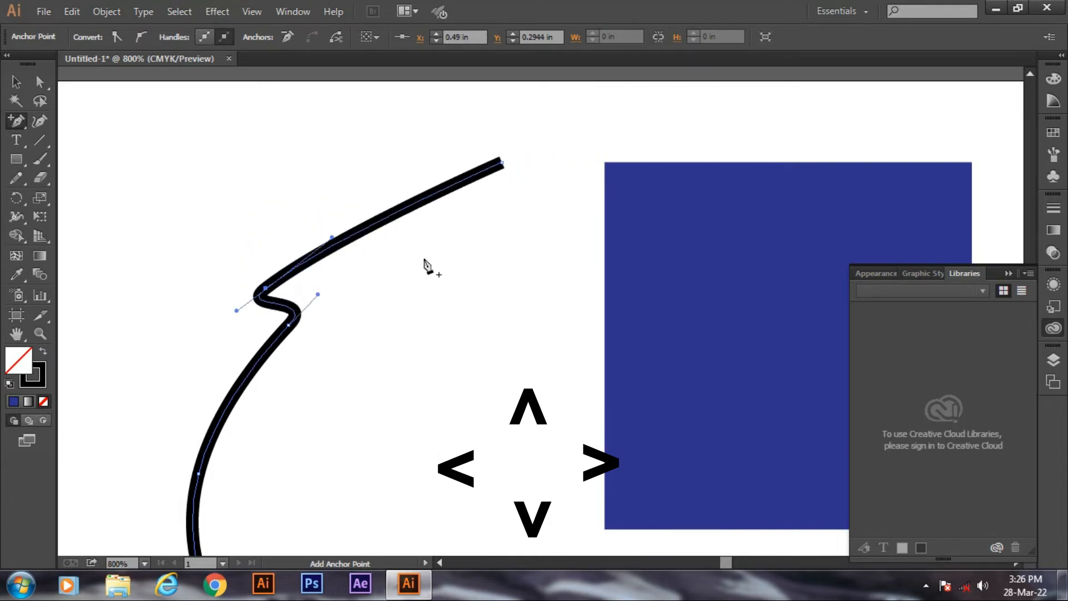
pyautogui.press('Up')
pyautogui.press('Up')
pyautogui.press('Up')
pyautogui.press('Up')
pyautogui.press('Up')
pyautogui.press('Up')
pyautogui.press('Up')
pyautogui.press('Up')
pyautogui.press('Up')
pyautogui.press('Up')
pyautogui.press('Up')
pyautogui.press('Up')
pyautogui.press('Up')
pyautogui.press('Up')
pyautogui.press('Up')
pyautogui.press('Up')
pyautogui.press('Up')
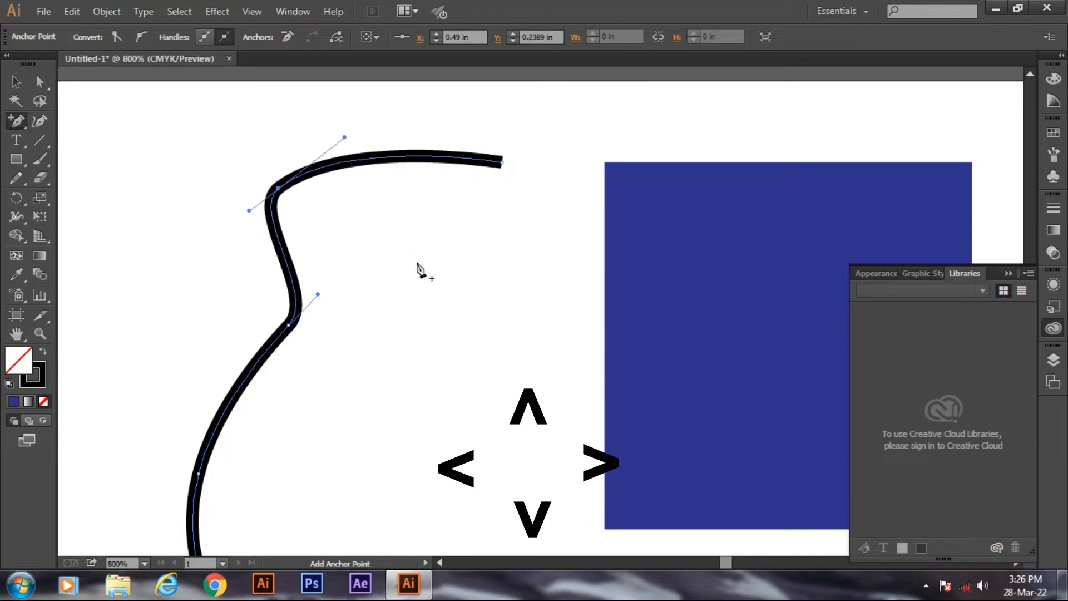
pyautogui.hotkey('shift', 'Right')
pyautogui.hotkey('shift', 'Right')
pyautogui.hotkey('shift', 'Right')
pyautogui.hotkey('shift', 'Right')
pyautogui.hotkey('shift', 'Right')
pyautogui.hotkey('shift', 'Right')
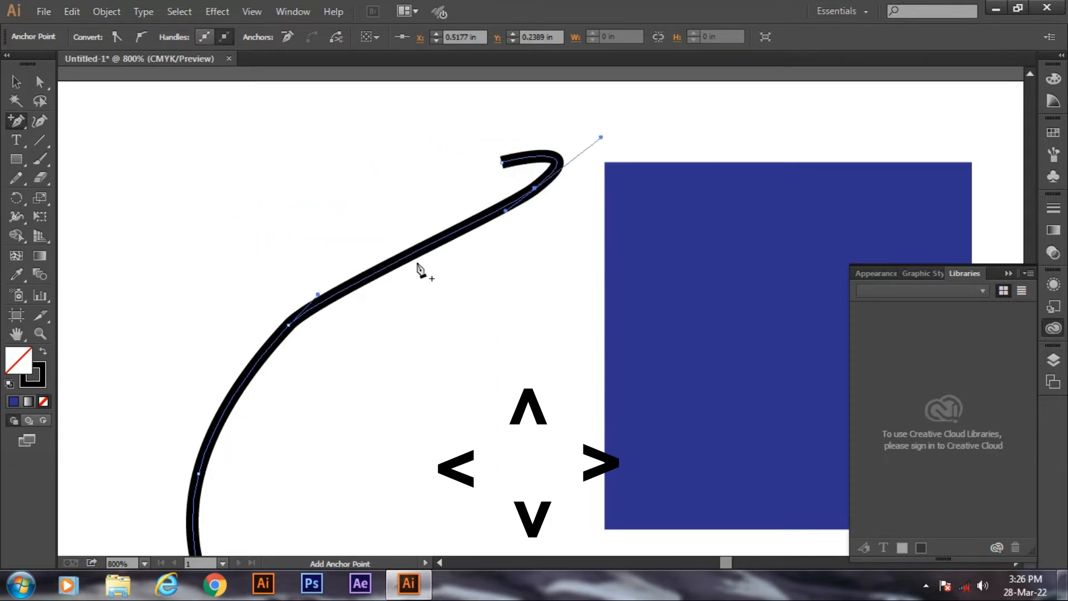
pyautogui.hotkey('shift', 'Left')
pyautogui.hotkey('shift', 'Left')
pyautogui.hotkey('shift', 'Left')
pyautogui.hotkey('shift', 'Left')
pyautogui.hotkey('shift', 'Left')
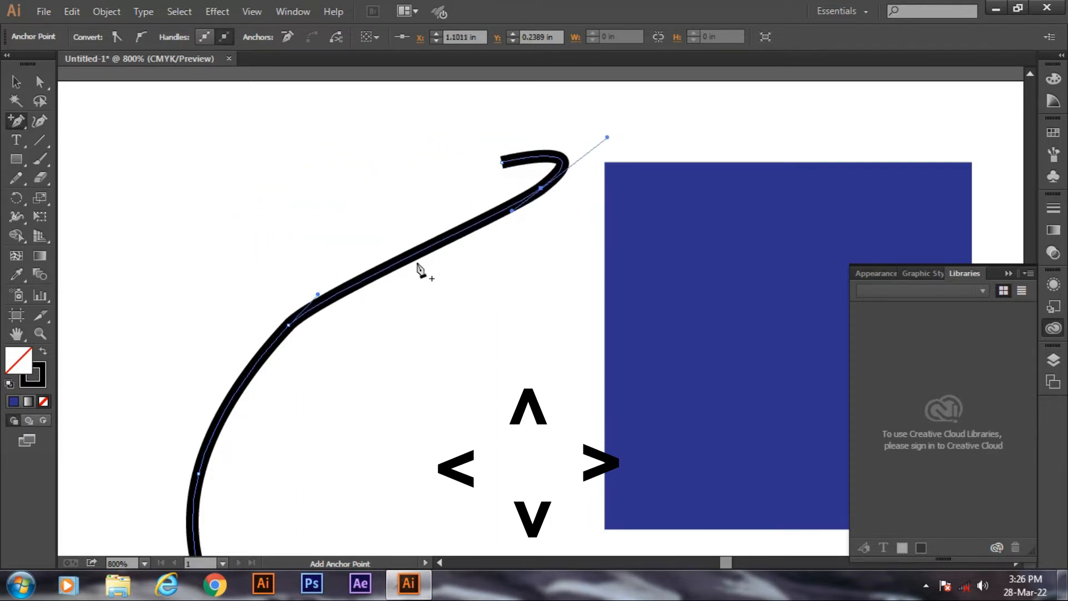
pyautogui.press('Up')
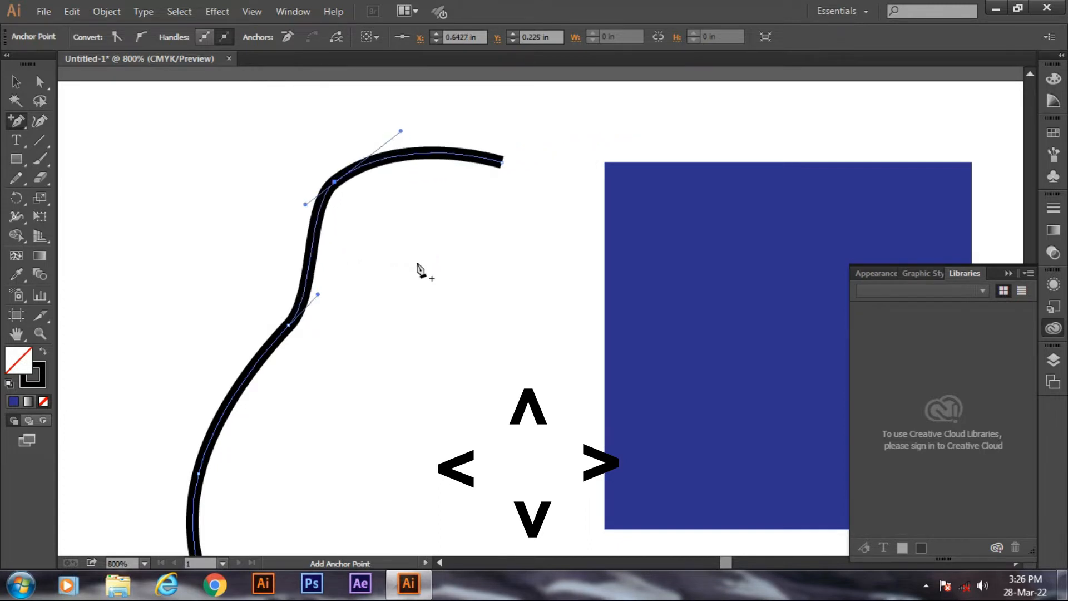
pyautogui.press('Right')
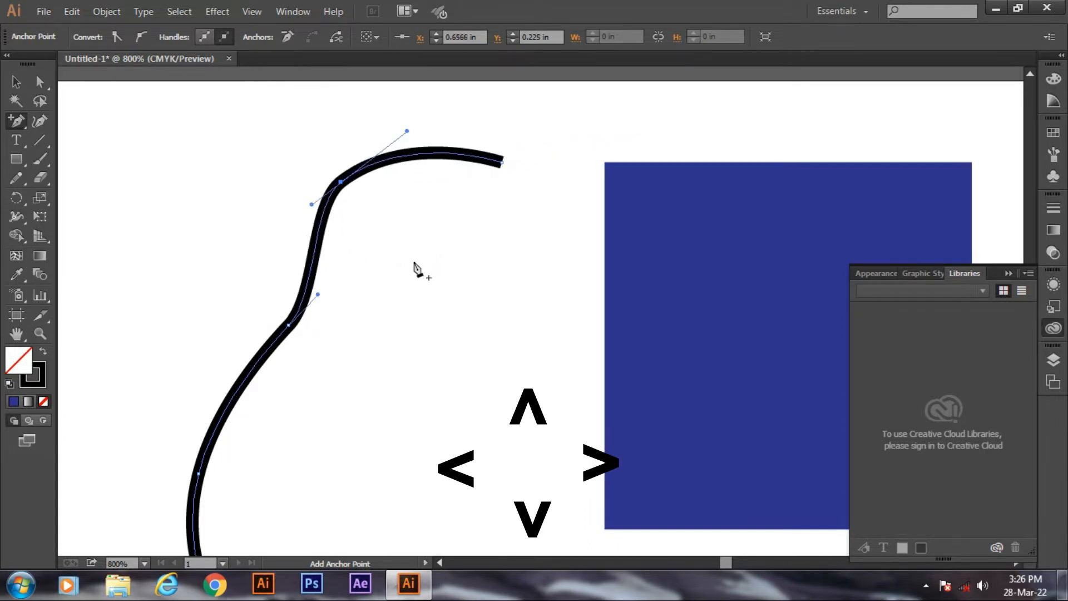
# Move the anchor down in large increments, then fine-tune it to X 0.615 in, Y 0.6277 in so the curve forms a notch
pyautogui.hotkey('shift', 'Down')
pyautogui.hotkey('shift', 'Down')
pyautogui.hotkey('shift', 'Down')
pyautogui.hotkey('shift', 'Down')
pyautogui.hotkey('shift', 'Down')
pyautogui.hotkey('shift', 'Down')
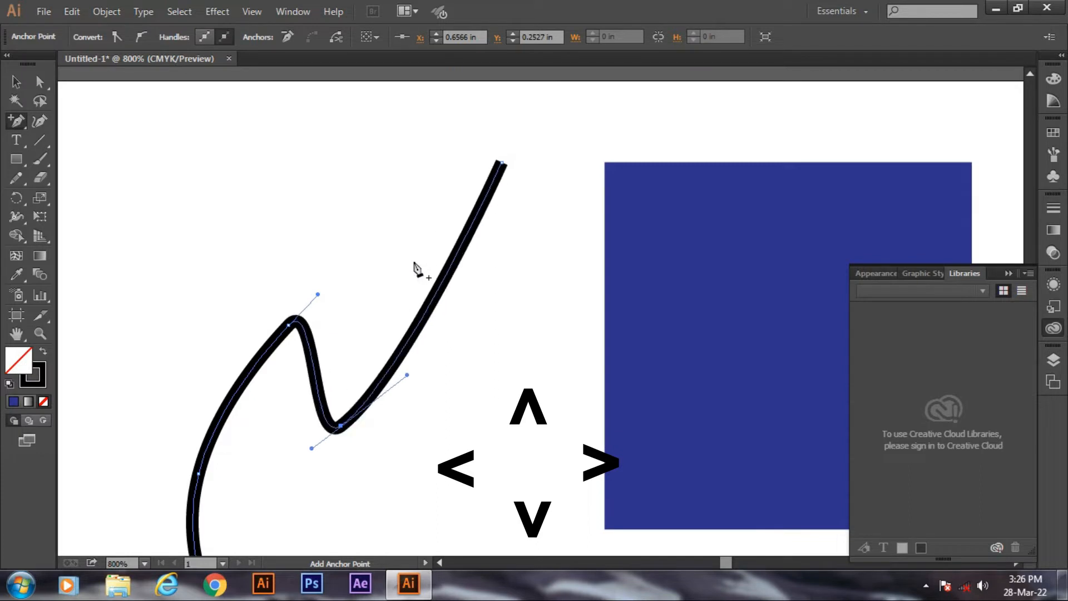
pyautogui.press('Left')
pyautogui.press('Left')
pyautogui.press('Left')
pyautogui.press('Up')
pyautogui.press('Up')
pyautogui.press('Up')
pyautogui.press('Up')
pyautogui.press('Up')
pyautogui.press('Up')
pyautogui.press('Up')
pyautogui.press('Up')
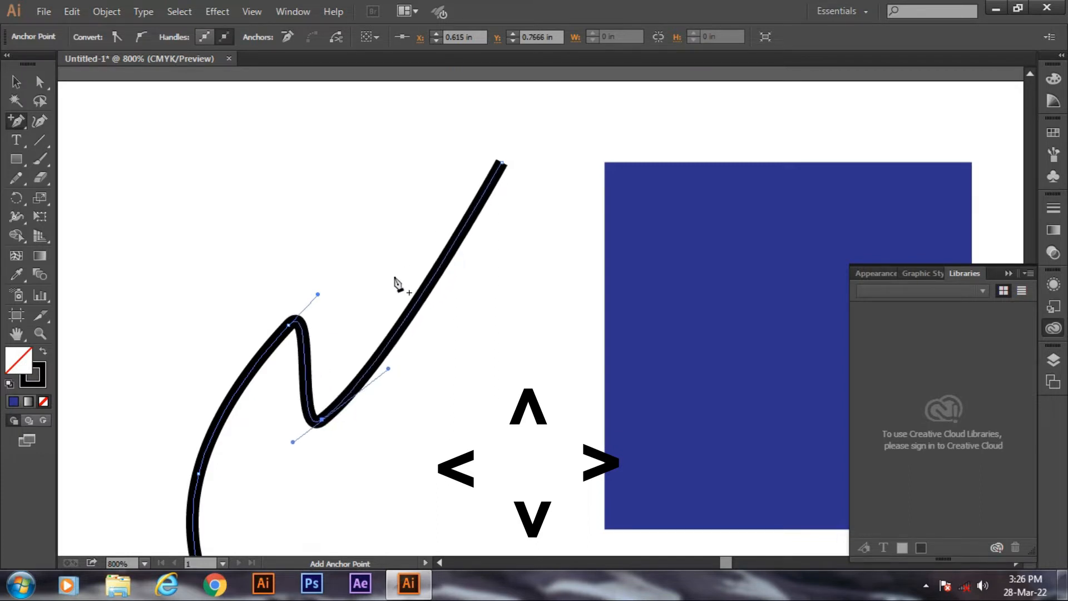
pyautogui.press('Up')
pyautogui.press('Up')
# Try to pick the added anchor near the curve's leftmost bend, and switch to the Selection tool
pyautogui.scroll(-2, 377, 289)
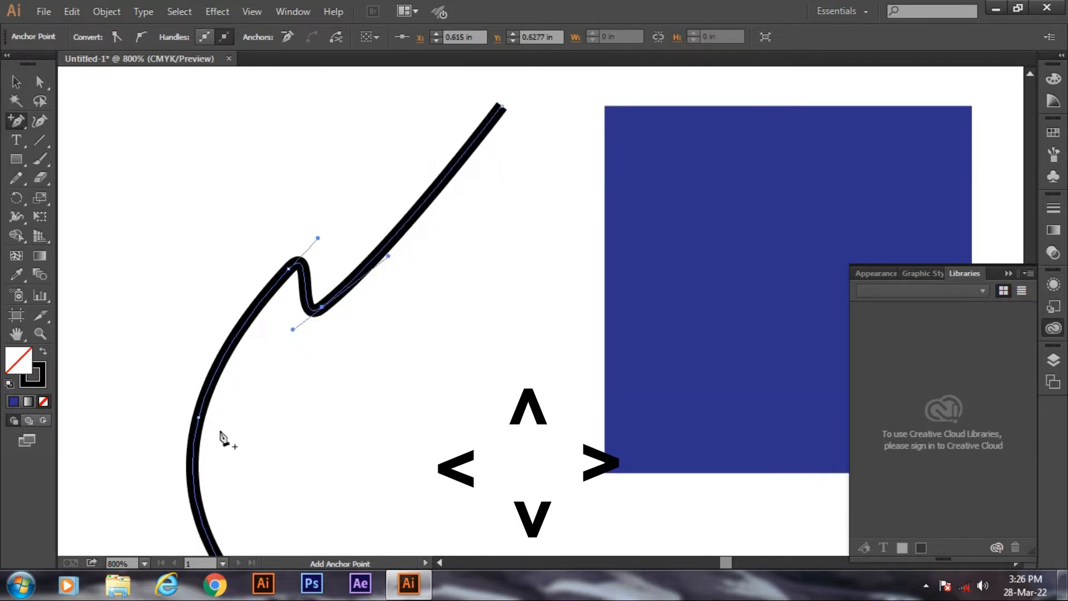
pyautogui.click(201, 421)
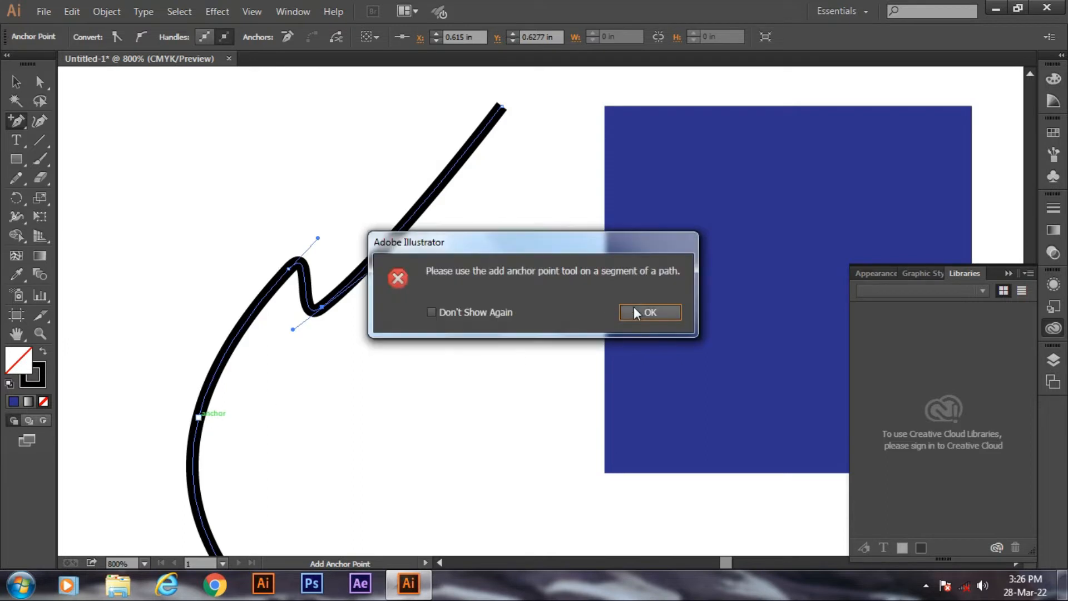
pyautogui.click(645, 311)
pyautogui.click(16, 82)
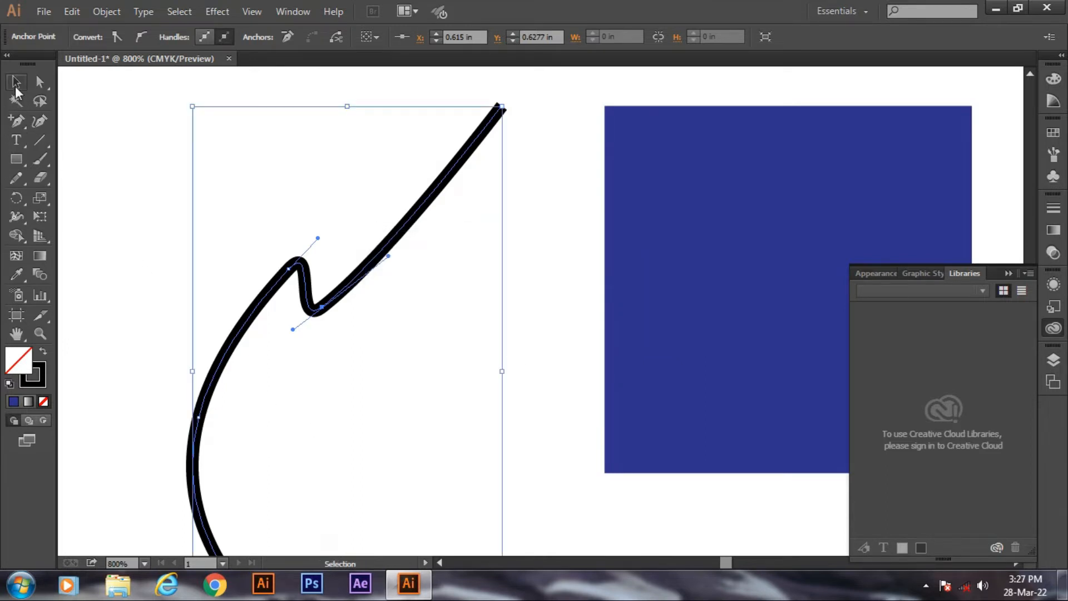
# Select the curve and delete both notch anchors and the anchor near its leftmost bend with the Delete Anchor Point tool
pyautogui.moveTo(155, 396); pyautogui.dragTo(212, 427)
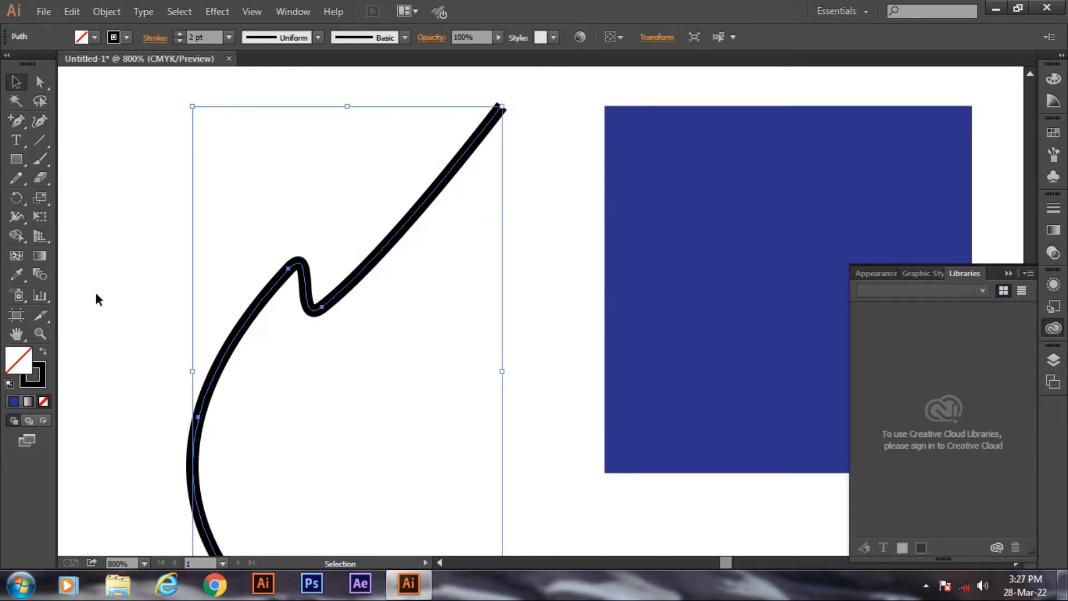
pyautogui.click(16, 121)
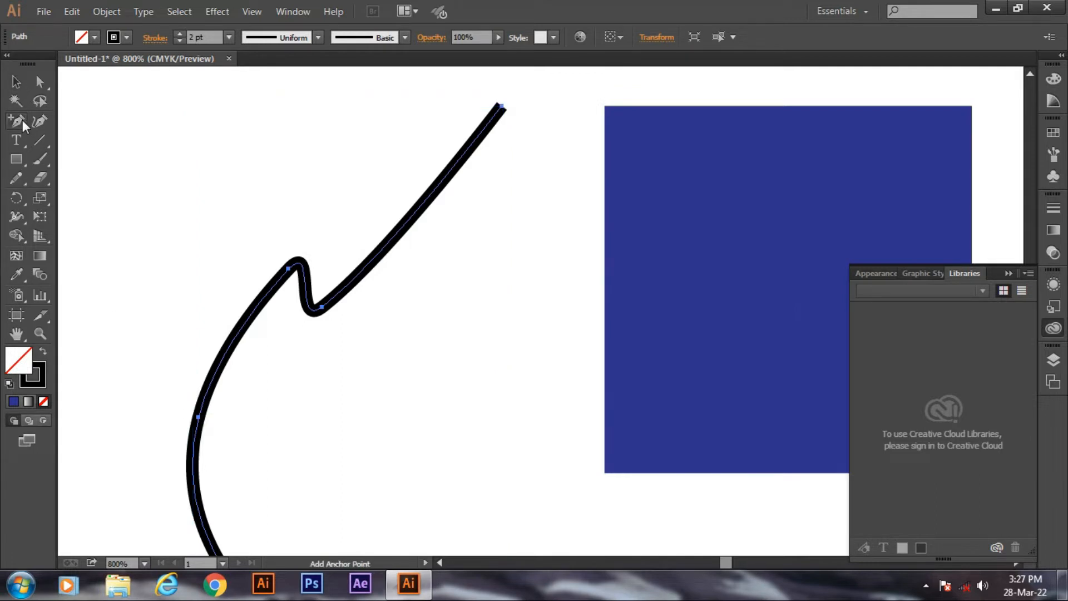
pyautogui.moveTo(15, 120); pyautogui.dragTo(44, 125)
pyautogui.click(19, 117)
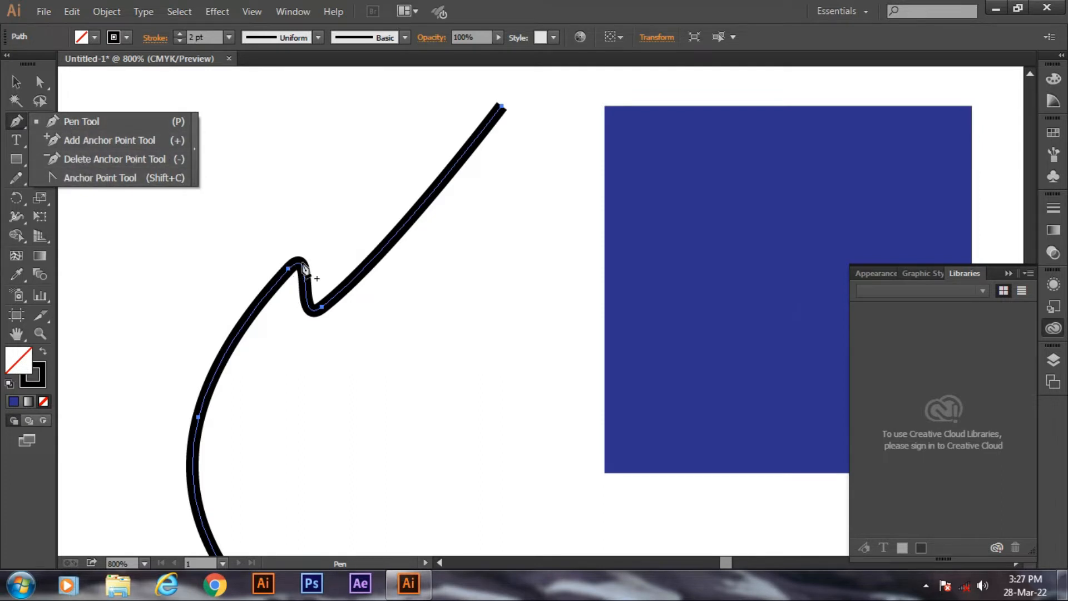
pyautogui.click(95, 142)
pyautogui.click(18, 122)
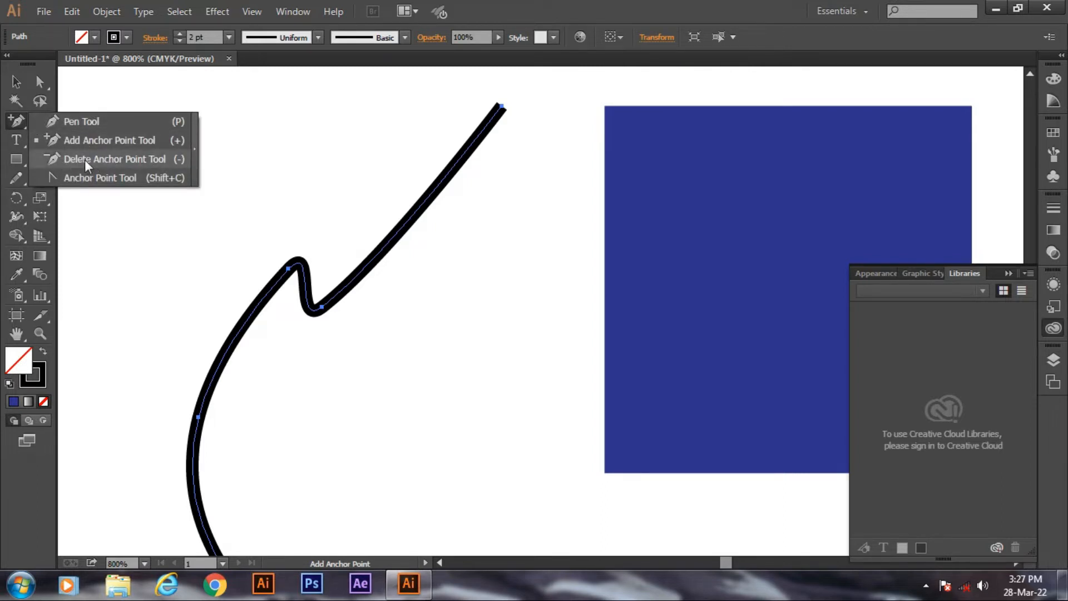
pyautogui.click(129, 159)
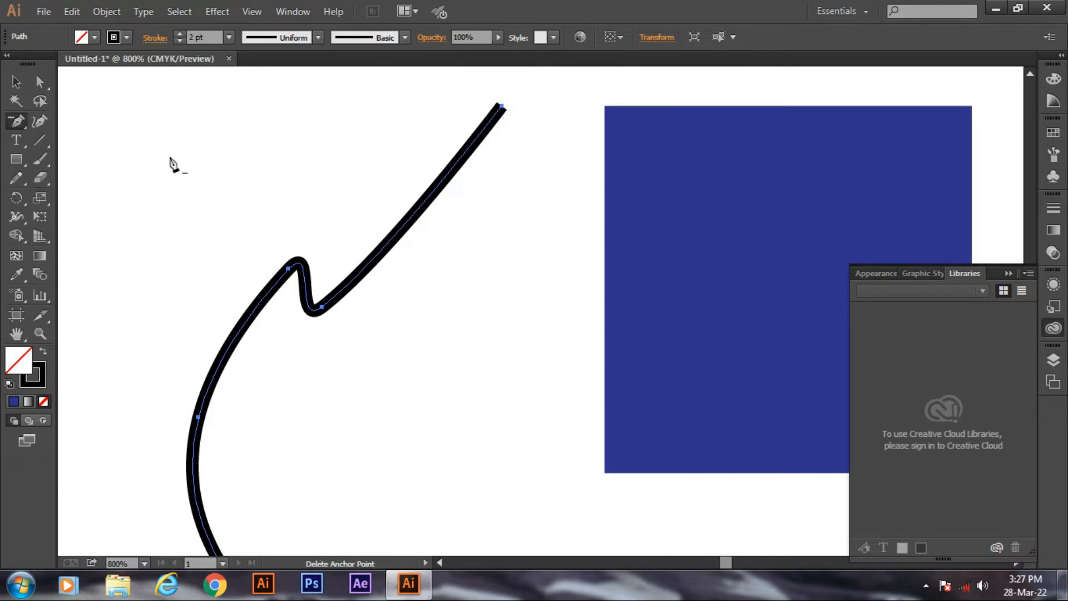
pyautogui.click(323, 308)
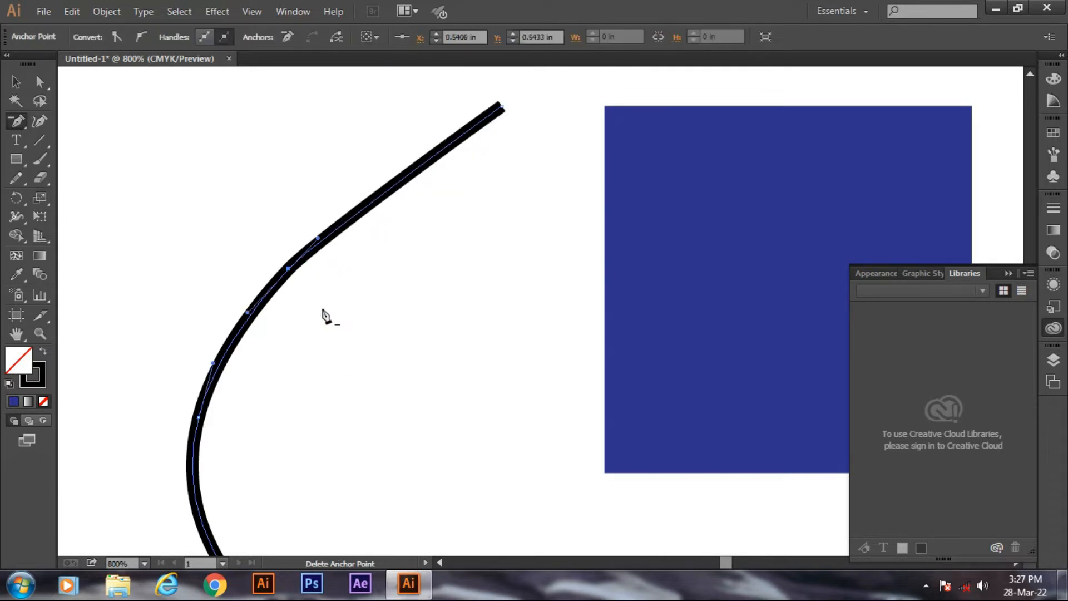
pyautogui.click(289, 270)
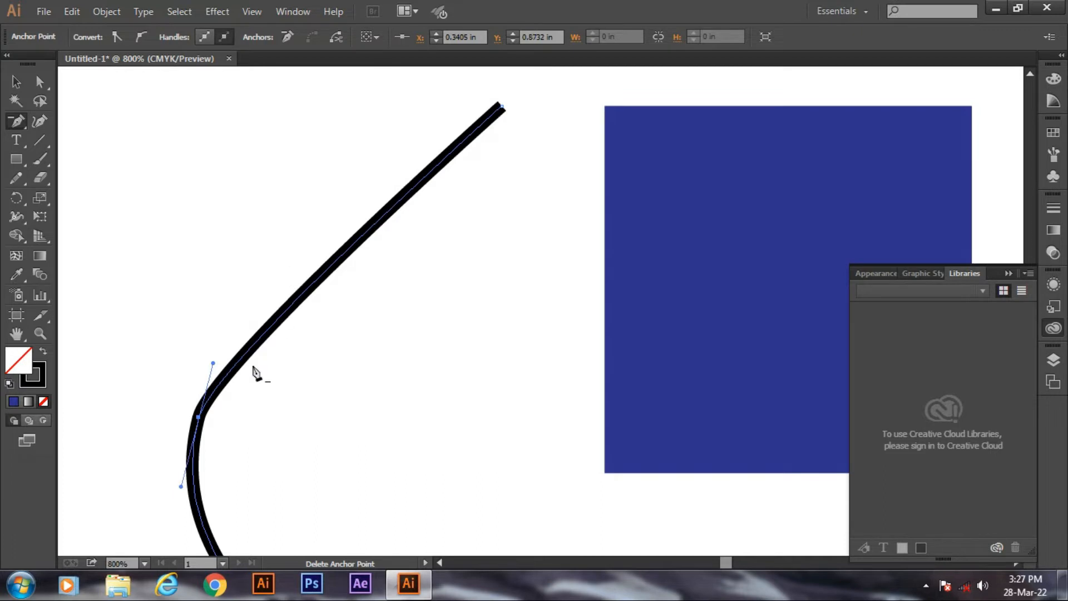
pyautogui.click(200, 418)
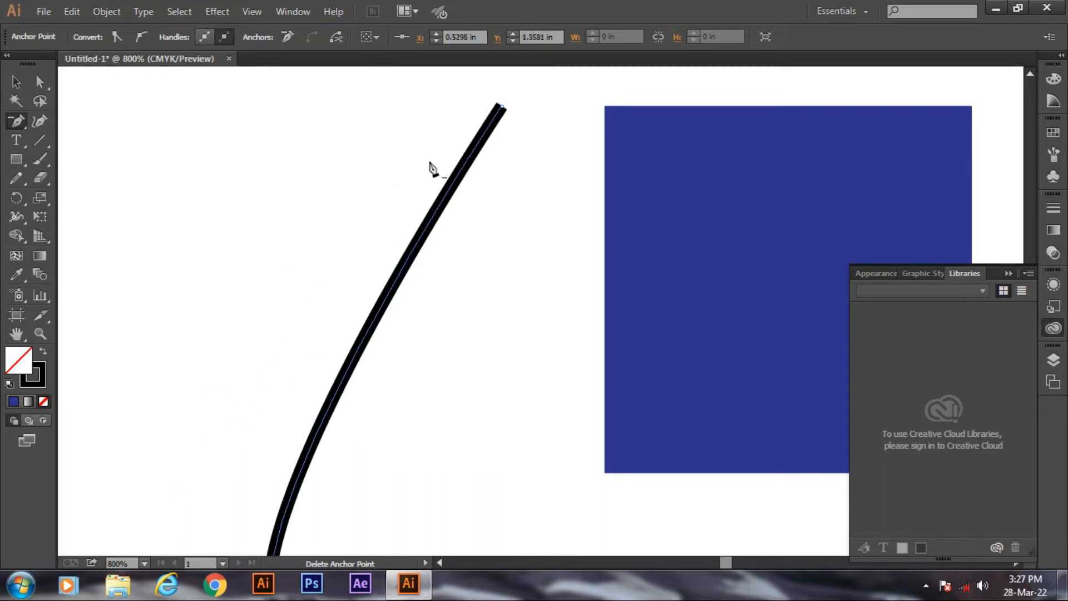
# Delete the curve's upper end anchor and the last anchor below, dismissing the alert, to remove the whole path
pyautogui.click(502, 108)
pyautogui.scroll(-5, 454, 186)
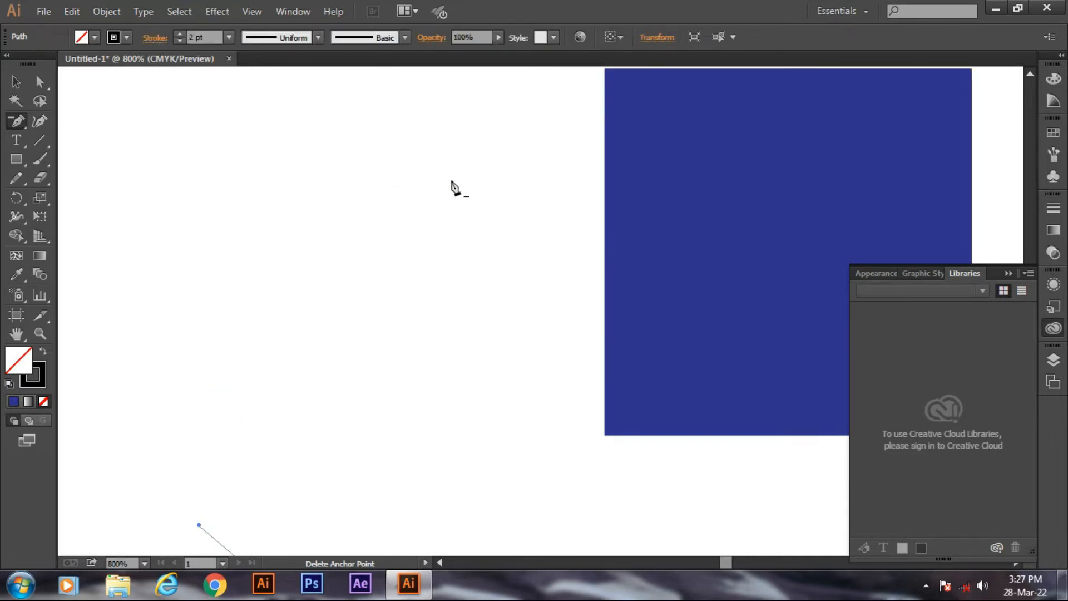
pyautogui.click(199, 300)
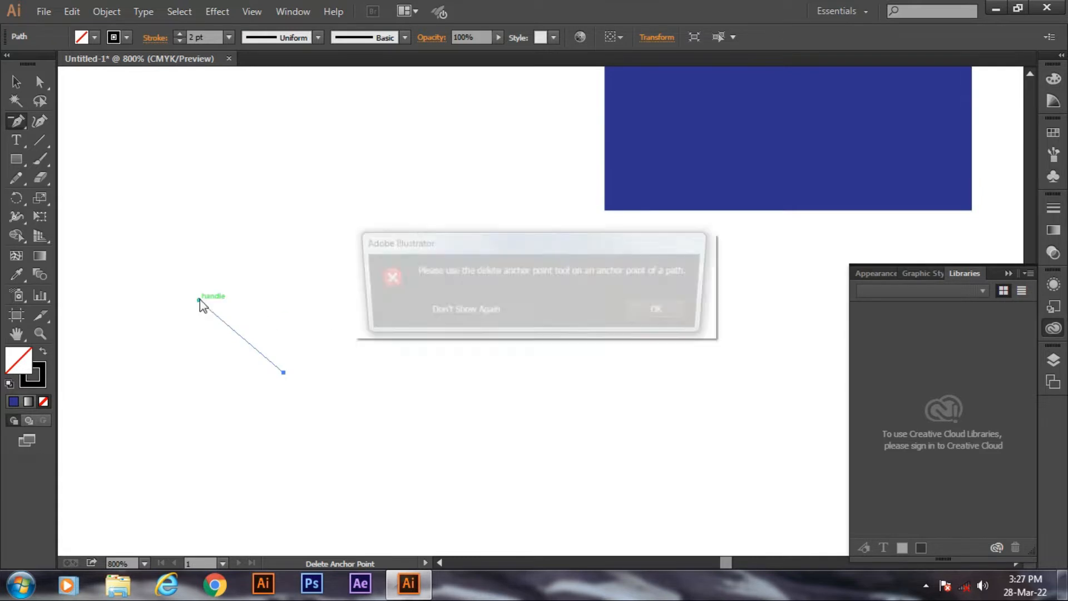
pyautogui.click(682, 318)
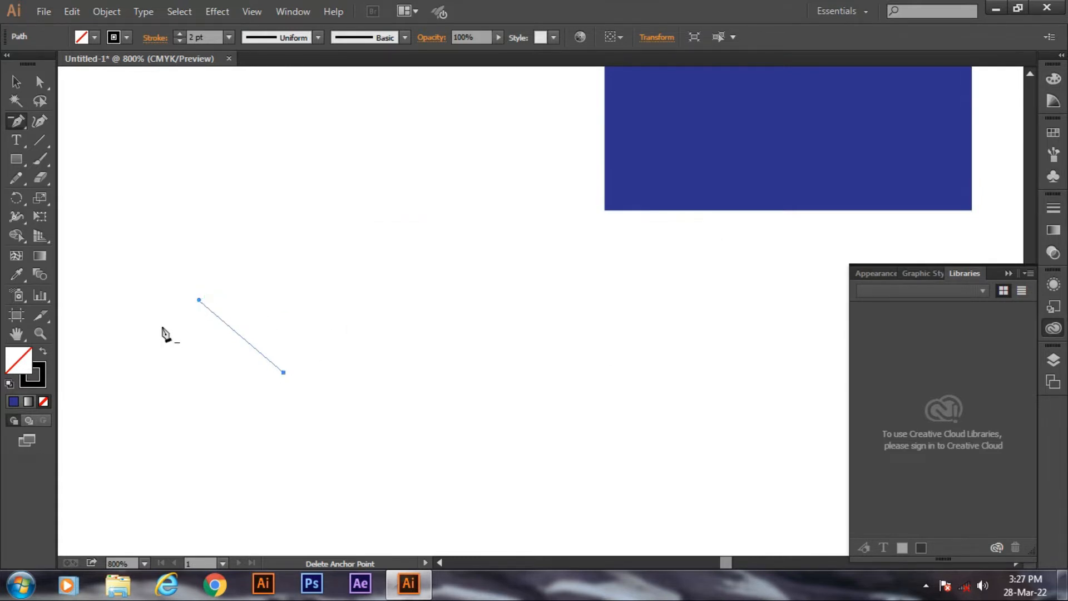
pyautogui.click(282, 373)
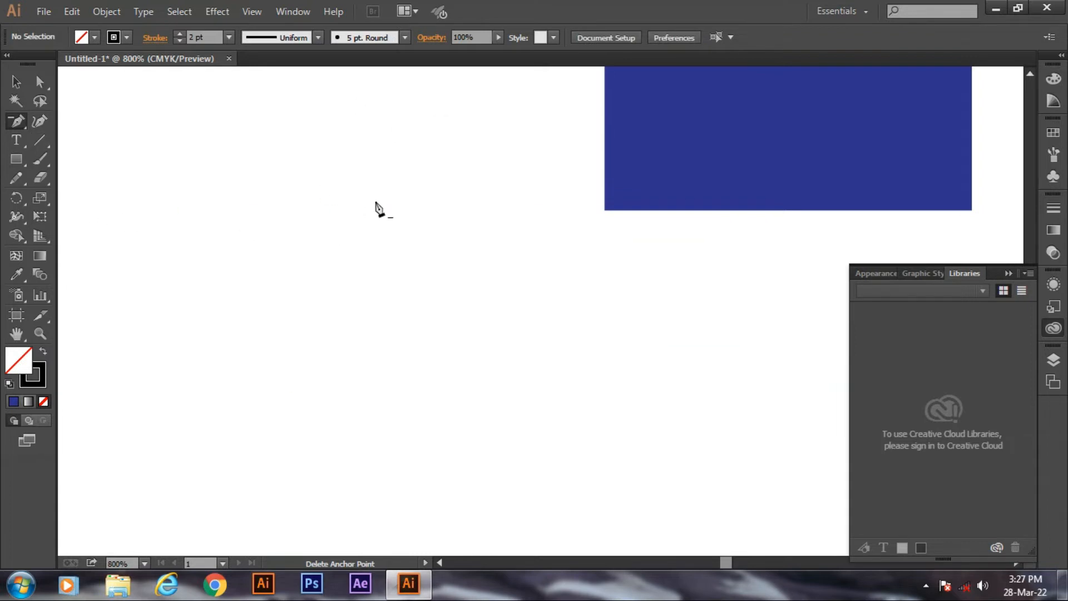
pyautogui.click(15, 122)
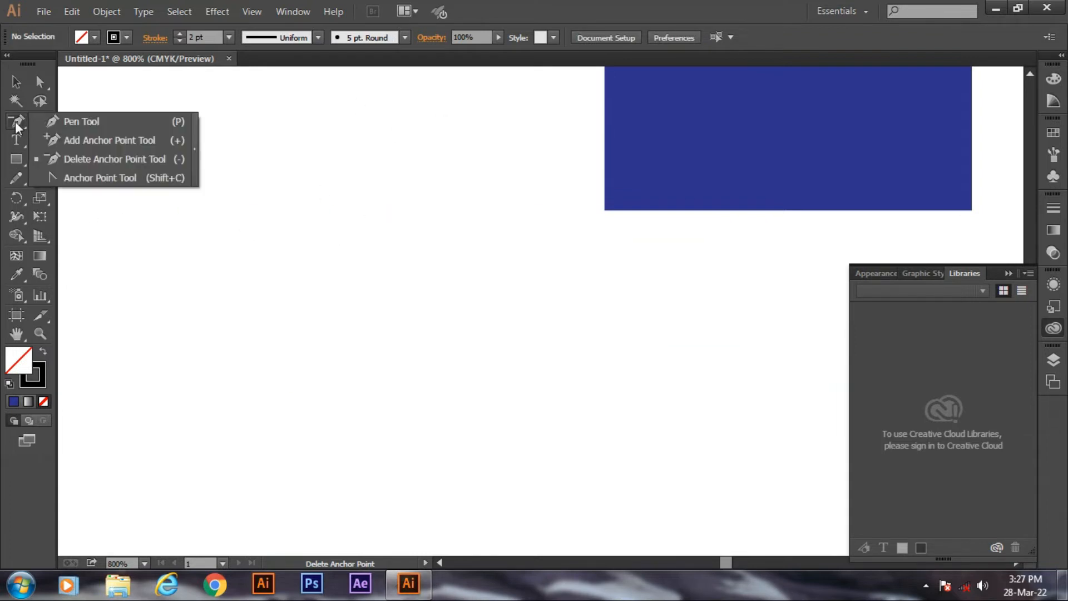
pyautogui.click(73, 159)
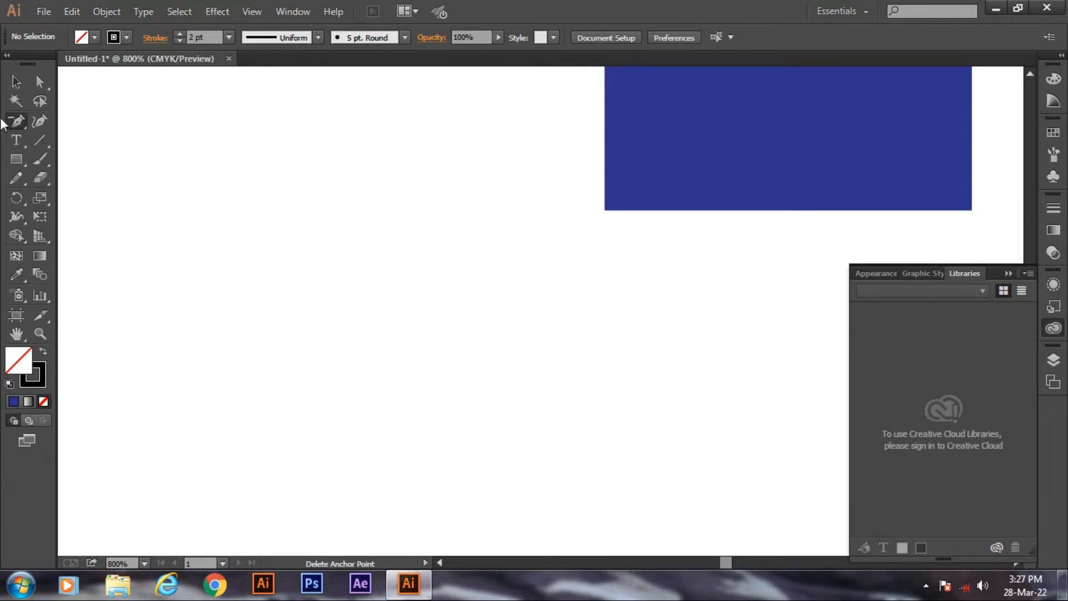
pyautogui.click(40, 141)
pyautogui.click(433, 323)
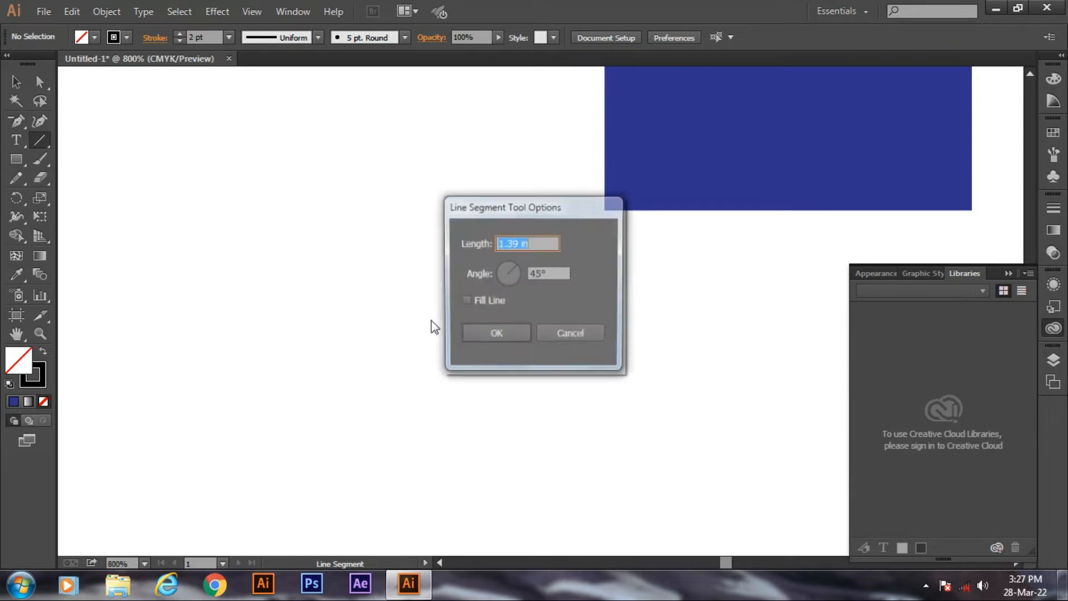
pyautogui.click(551, 332)
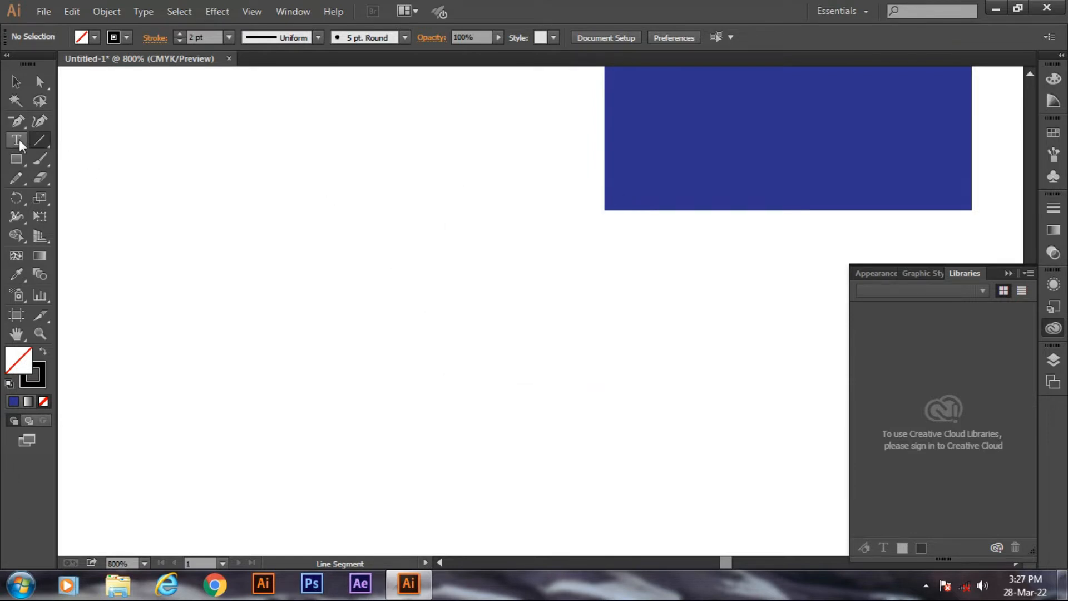
# Draw a two-anchor curve with the Pen tool beside the blue square, sloping down to about X 1 in, Y 1.36 in
pyautogui.moveTo(14, 125); pyautogui.dragTo(50, 125)
pyautogui.click(213, 166)
pyautogui.moveTo(497, 374); pyautogui.dragTo(727, 383)
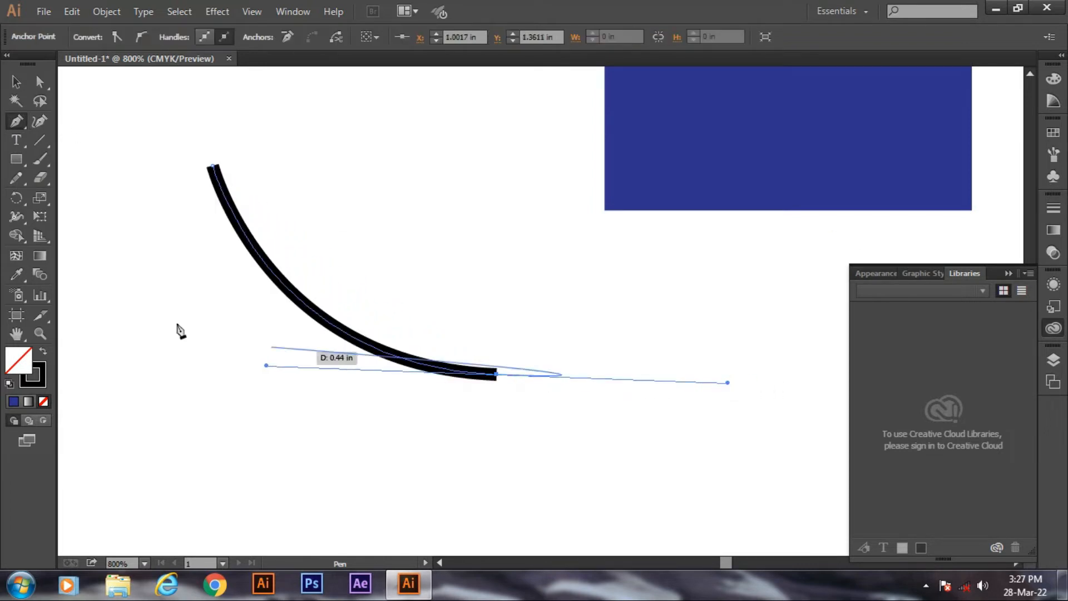
# Add three anchor points spaced along the new curve and return to the Selection tool
pyautogui.click(13, 120)
pyautogui.click(74, 141)
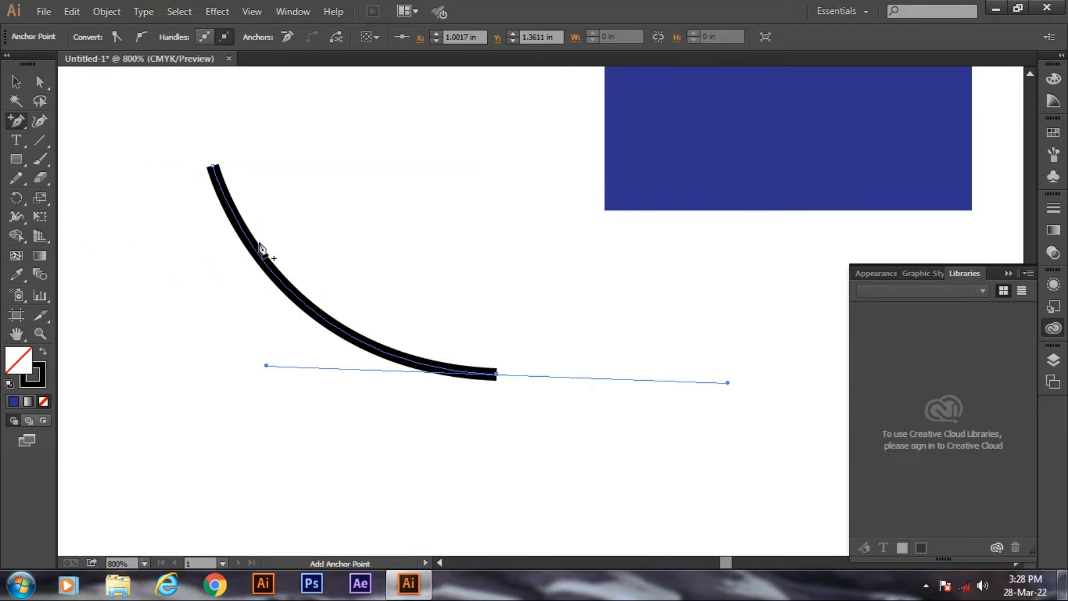
pyautogui.click(246, 237)
pyautogui.click(333, 325)
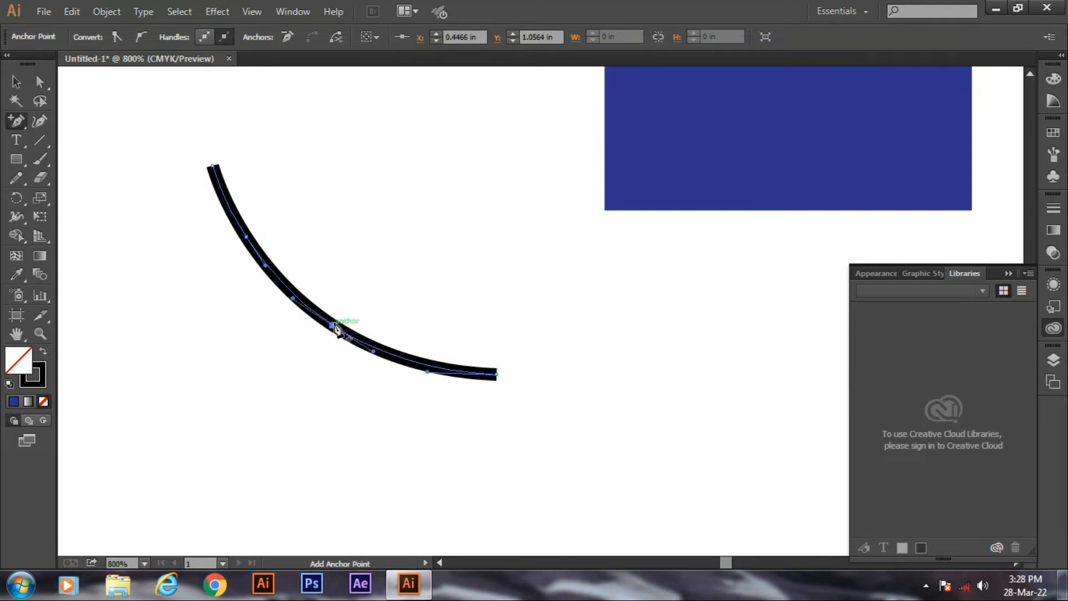
pyautogui.click(409, 362)
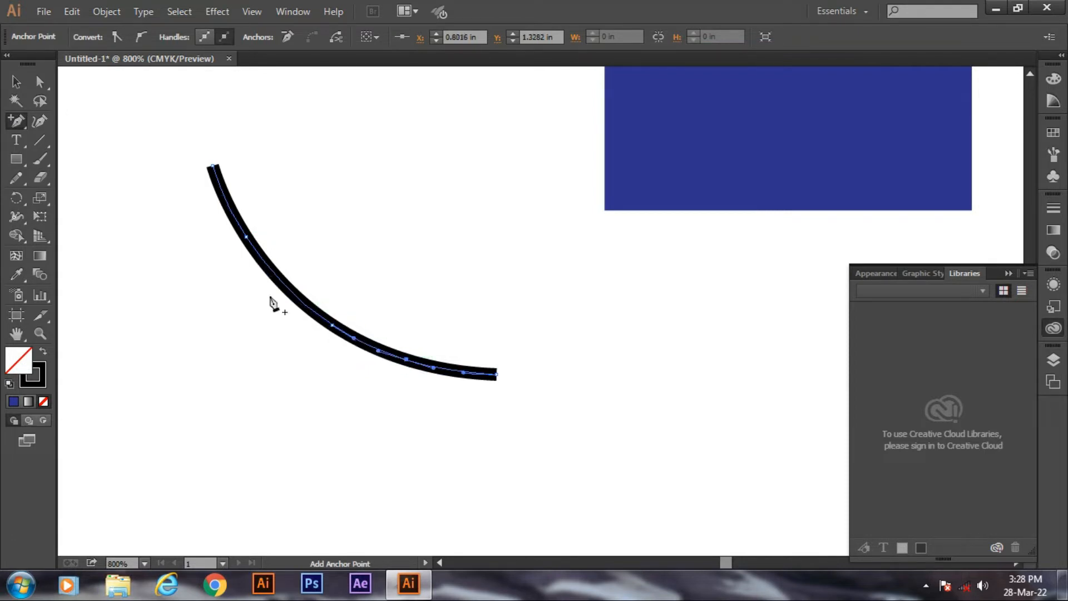
pyautogui.click(16, 82)
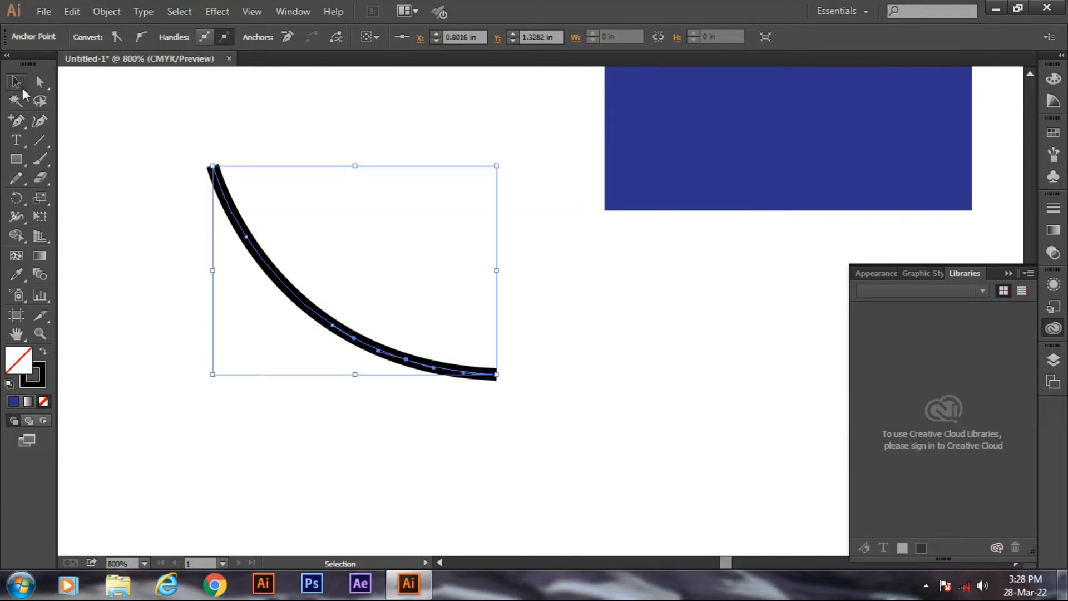
# Pull new direction handles from the upper and lower added anchors with the Anchor Point tool, bending the curve into a wave
pyautogui.click(12, 123)
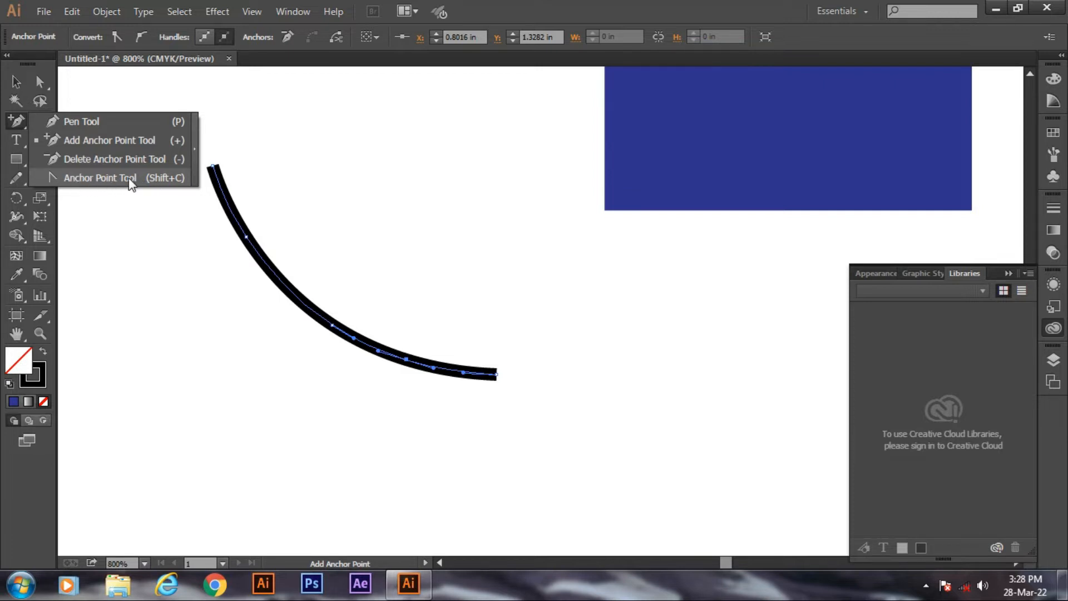
pyautogui.click(185, 178)
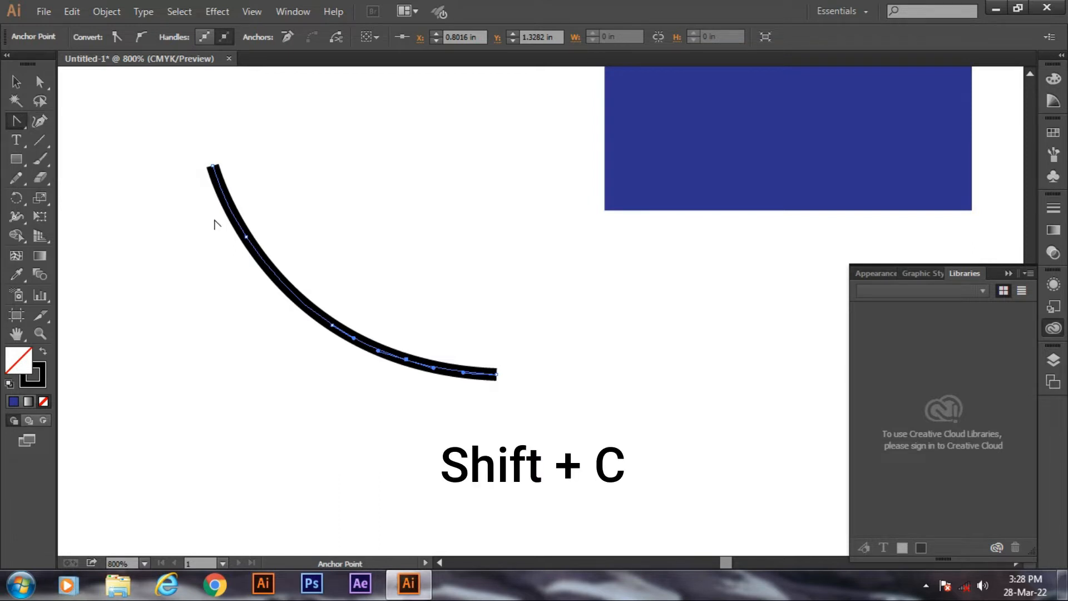
pyautogui.click(248, 238)
pyautogui.moveTo(247, 239); pyautogui.dragTo(220, 293)
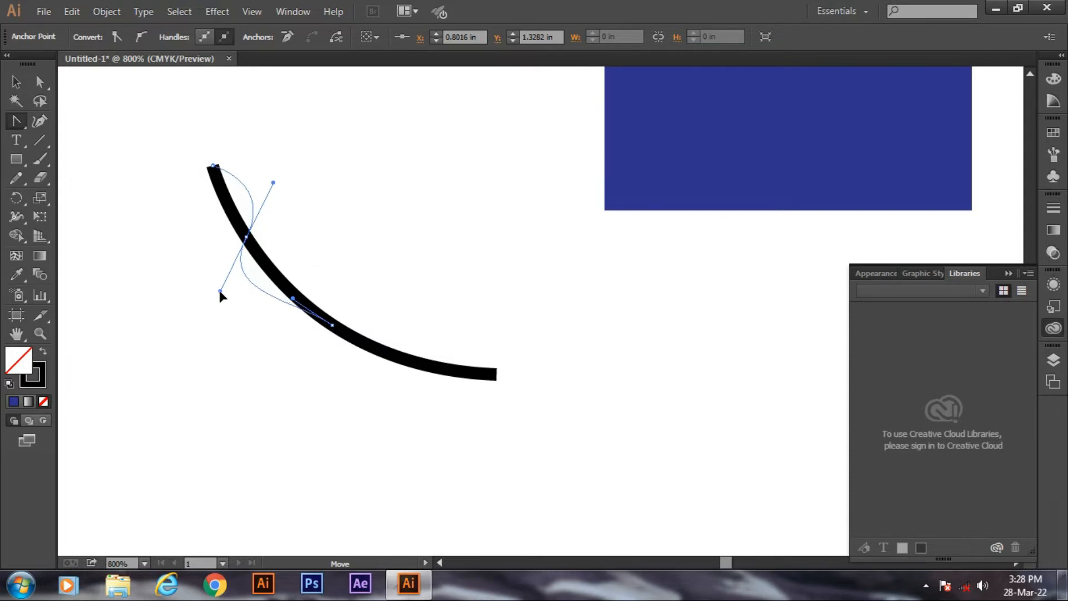
pyautogui.moveTo(220, 292)
pyautogui.mouseDown()
pyautogui.moveTo(208, 306)
pyautogui.moveTo(294, 262)
pyautogui.moveTo(362, 254)
pyautogui.moveTo(213, 311)
pyautogui.moveTo(191, 346)
pyautogui.moveTo(256, 266)
pyautogui.moveTo(328, 250)
pyautogui.mouseUp()
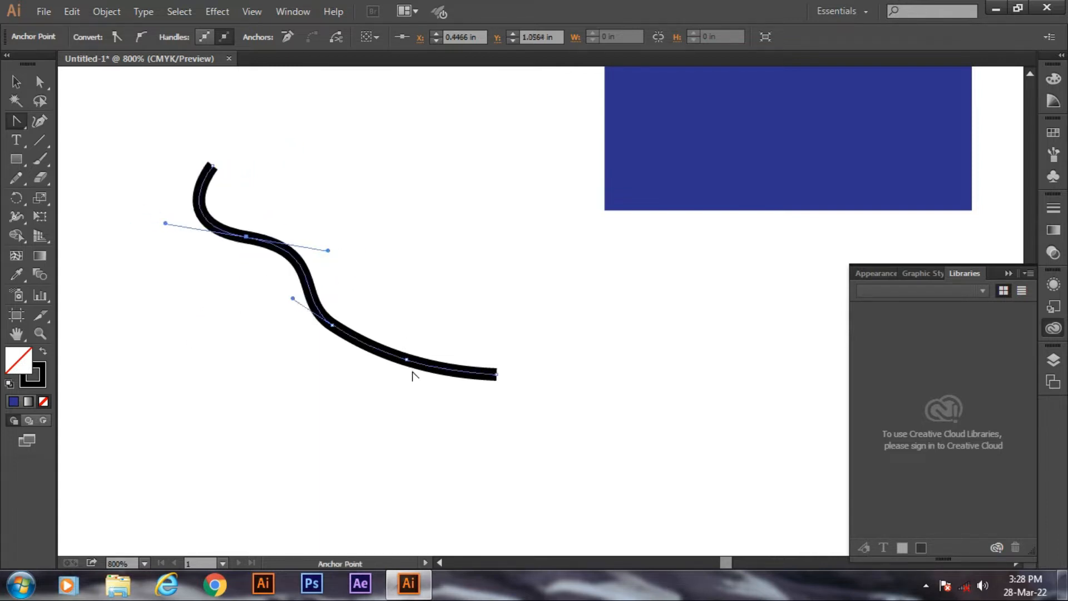
pyautogui.moveTo(407, 362)
pyautogui.mouseDown()
pyautogui.moveTo(407, 425)
pyautogui.moveTo(440, 424)
pyautogui.mouseUp()
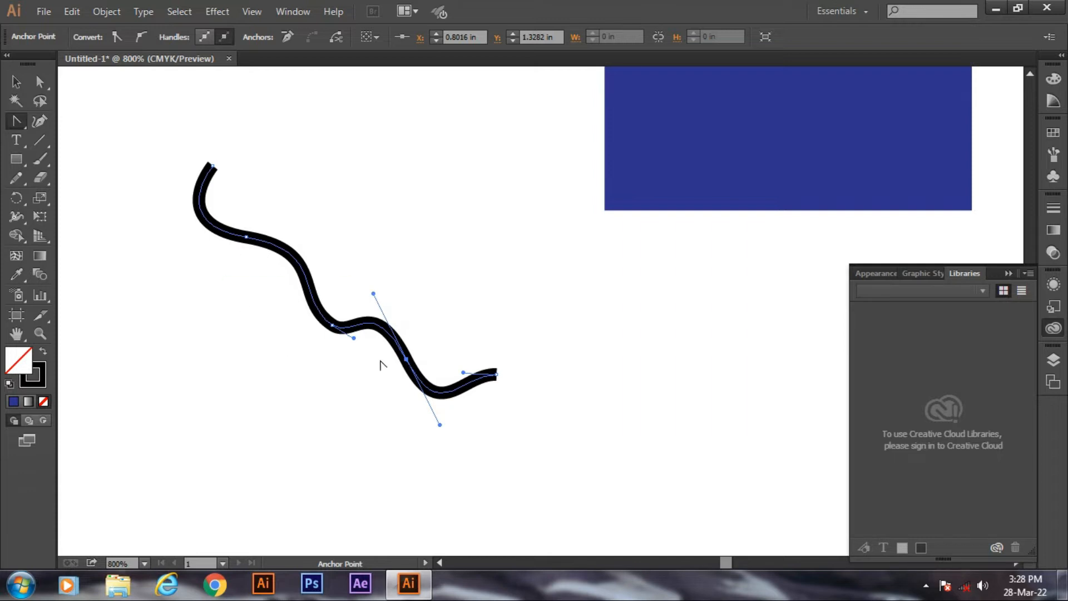
# Move the wavy curve twice towards the blue square, and delete it
pyautogui.scroll(1, 460, 377)
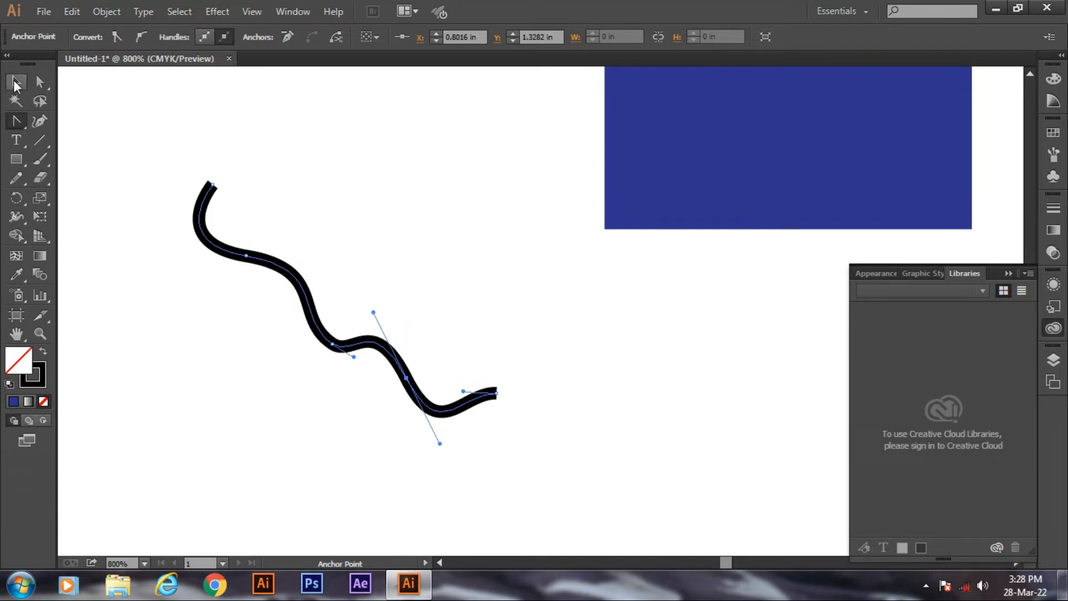
pyautogui.click(16, 83)
pyautogui.moveTo(308, 299); pyautogui.dragTo(369, 279)
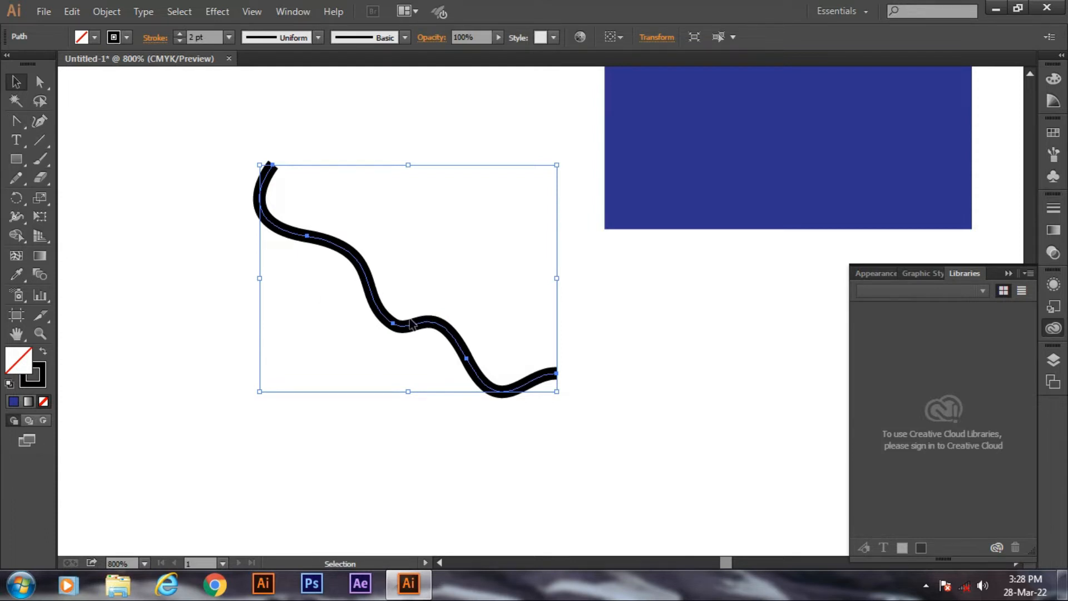
pyautogui.moveTo(380, 307); pyautogui.dragTo(442, 288)
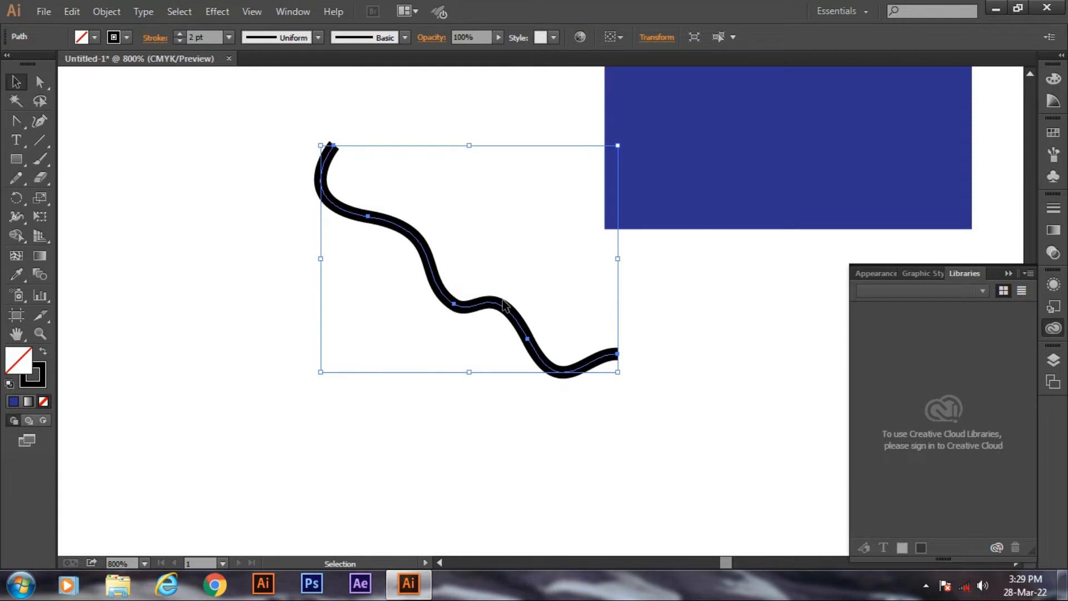
pyautogui.press('Delete')
# Draw an unfilled square with a 2 pt black stroke from its centre, beside the blue square
pyautogui.moveTo(18, 159); pyautogui.dragTo(69, 158)
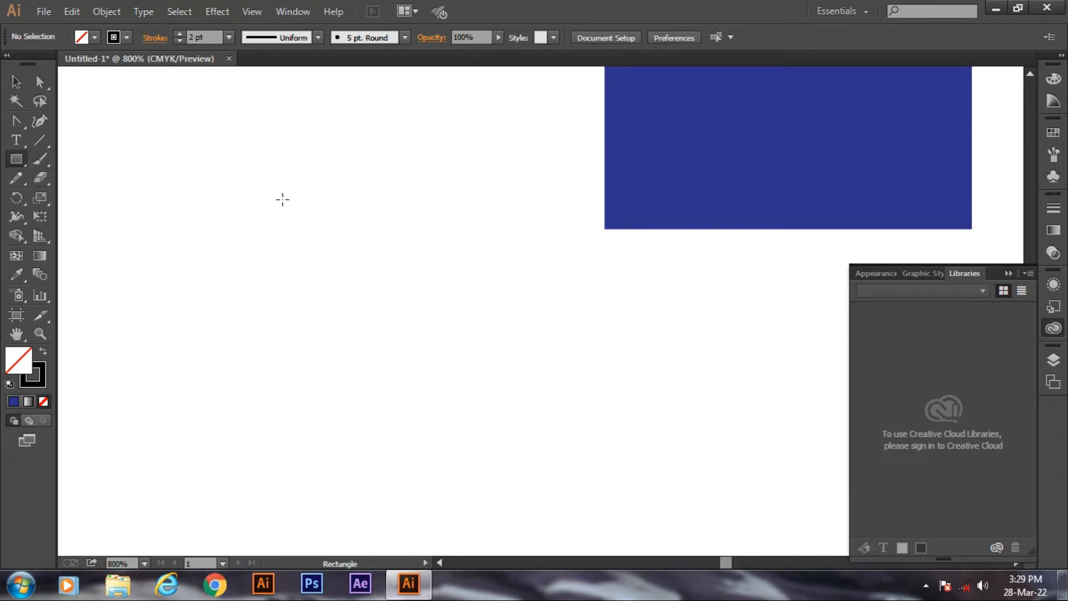
pyautogui.moveTo(297, 200); pyautogui.dragTo(401, 267)
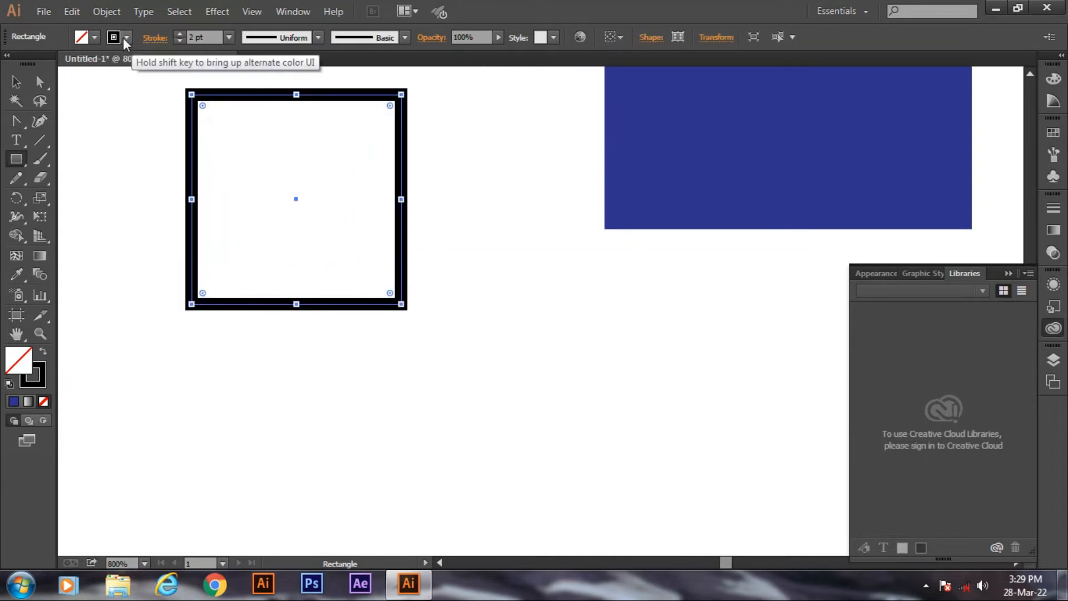
pyautogui.click(18, 118)
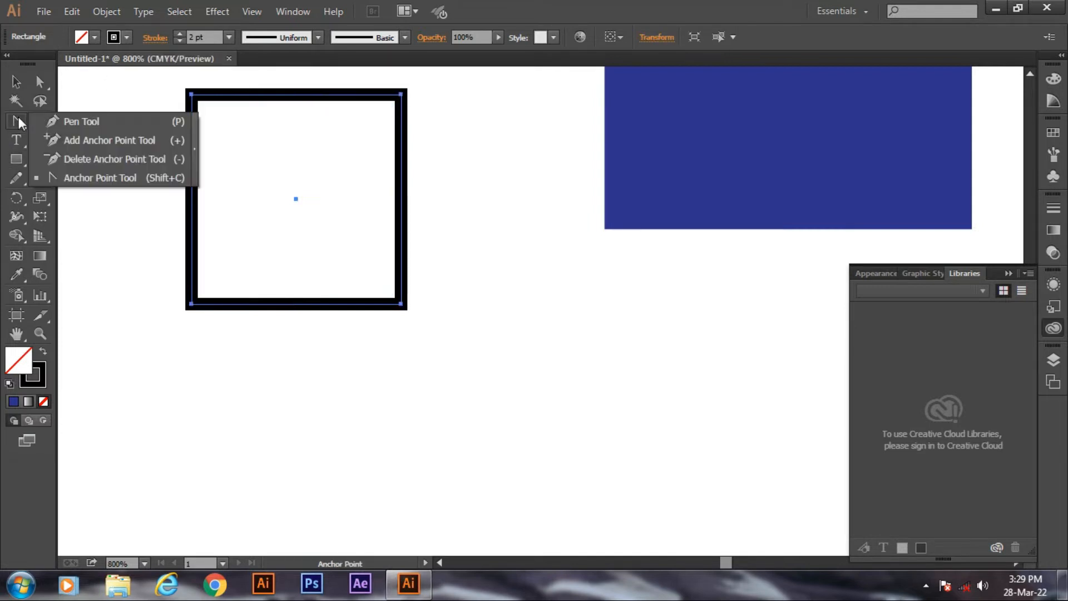
# Round all four corners of the outlined square to 0.1 in with the Direct Selection tool
pyautogui.click(39, 84)
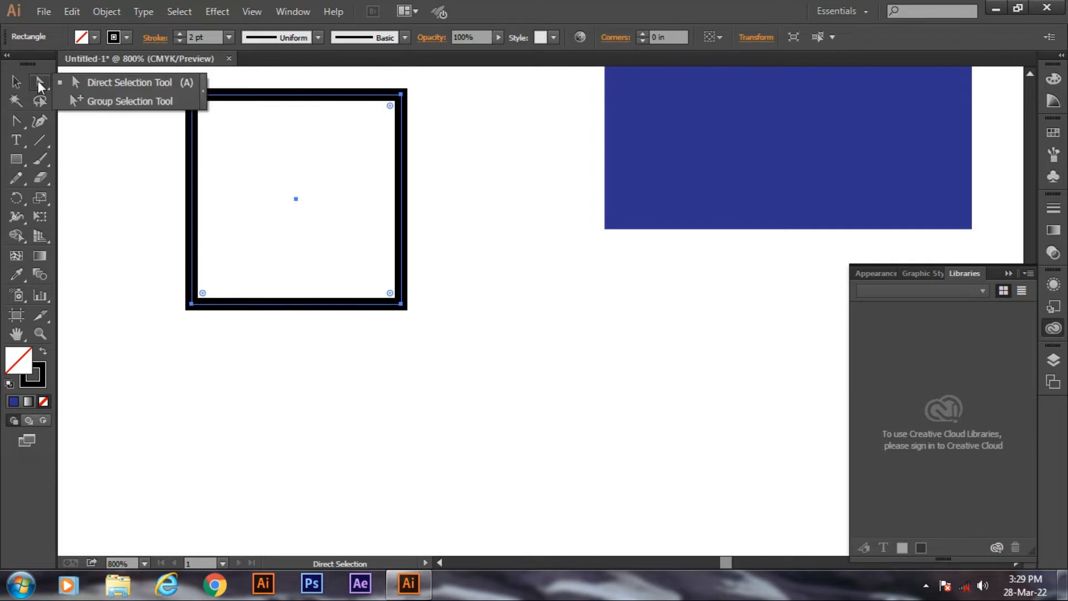
pyautogui.click(162, 79)
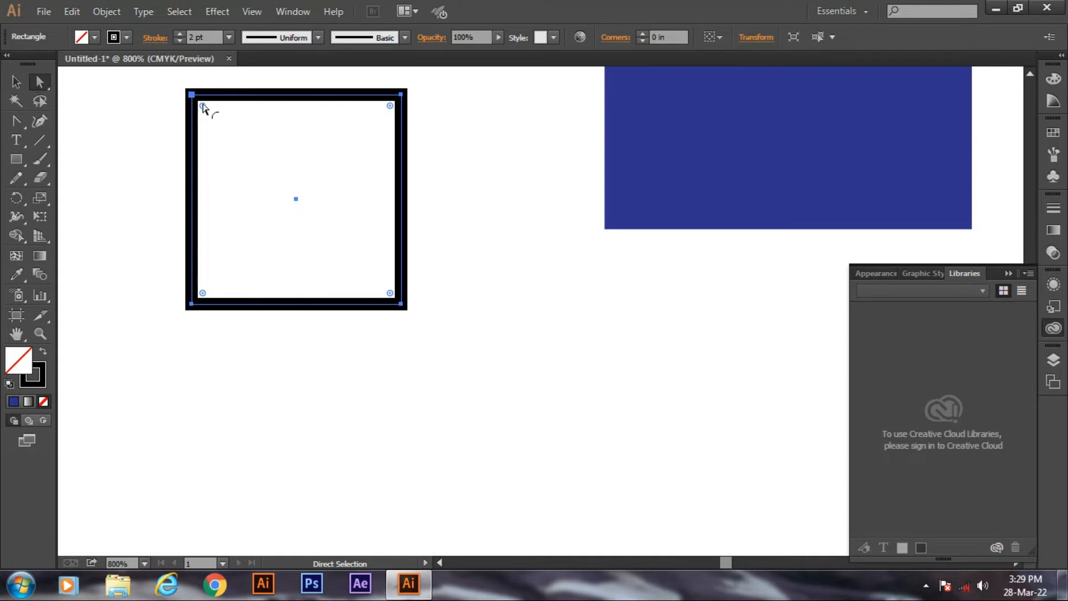
pyautogui.moveTo(203, 106); pyautogui.dragTo(238, 143)
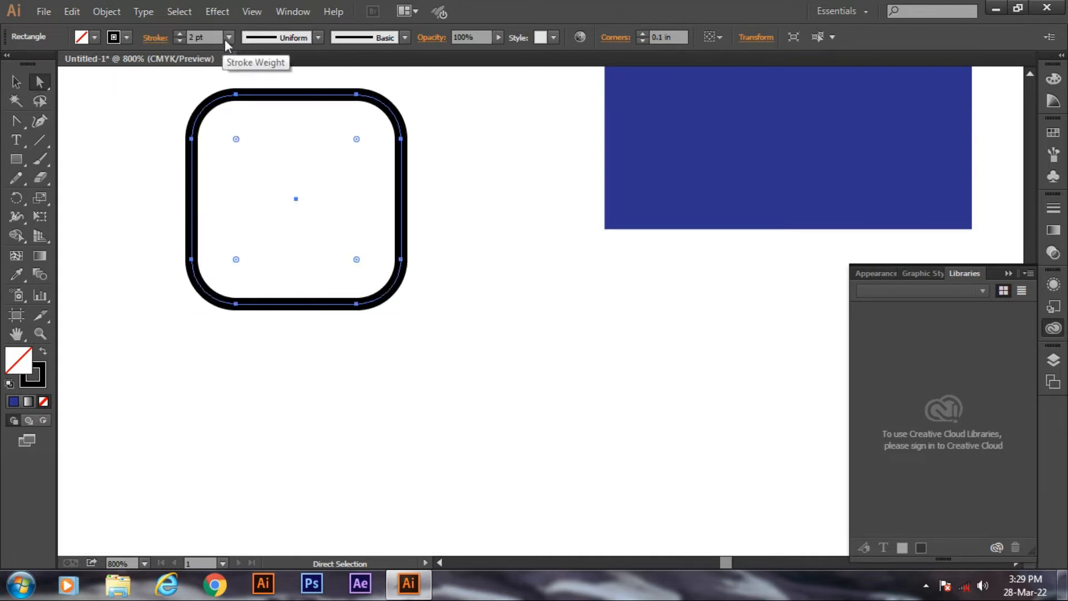
# Add an anchor point midway on the rounded square's left edge and nudge it inward to form a notch
pyautogui.click(14, 122)
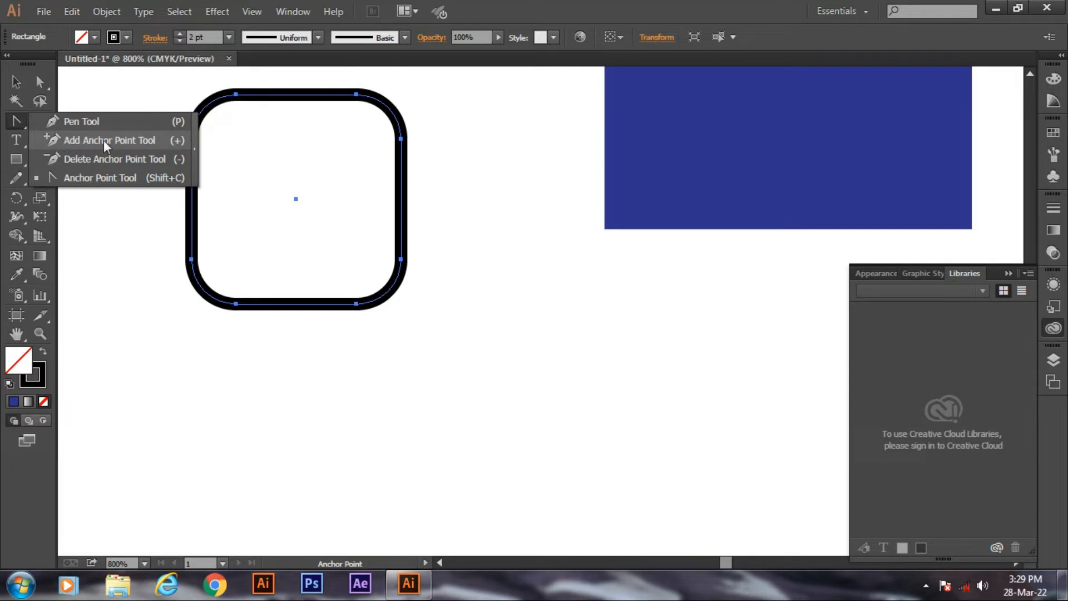
pyautogui.click(64, 139)
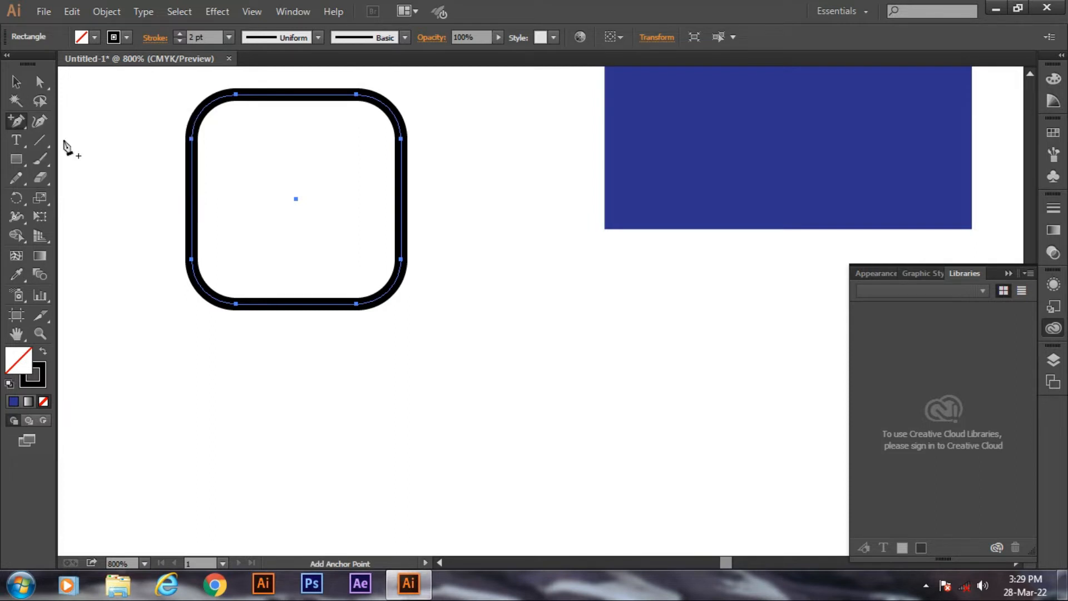
pyautogui.click(192, 193)
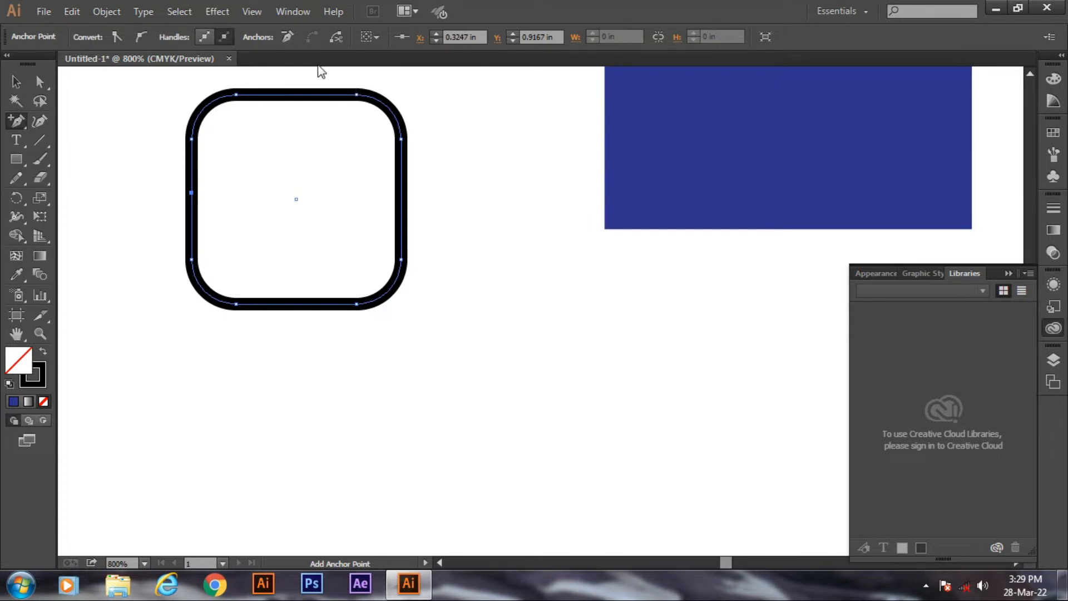
pyautogui.press('Right')
pyautogui.press('Right')
pyautogui.press('Right')
pyautogui.press('Right')
pyautogui.press('Right')
pyautogui.press('Right')
pyautogui.press('Right')
pyautogui.press('Right')
pyautogui.press('Right')
pyautogui.press('Right')
pyautogui.press('Right')
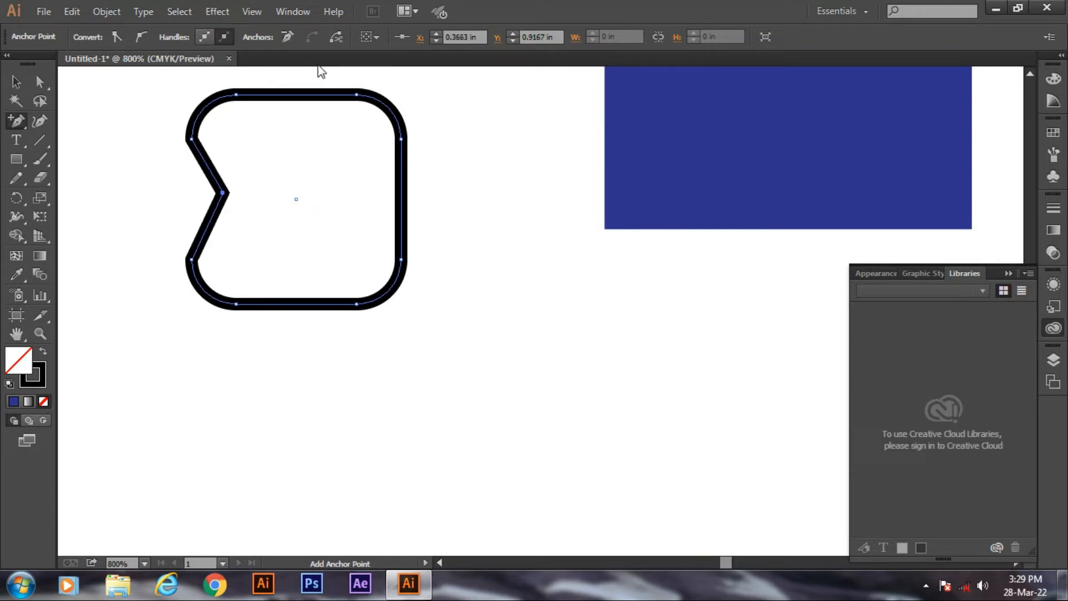
pyautogui.press('Right')
pyautogui.press('Right')
pyautogui.press('Right')
pyautogui.press('Right')
pyautogui.press('Right')
pyautogui.press('Right')
pyautogui.press('Right')
pyautogui.press('Right')
pyautogui.press('Right')
pyautogui.press('Right')
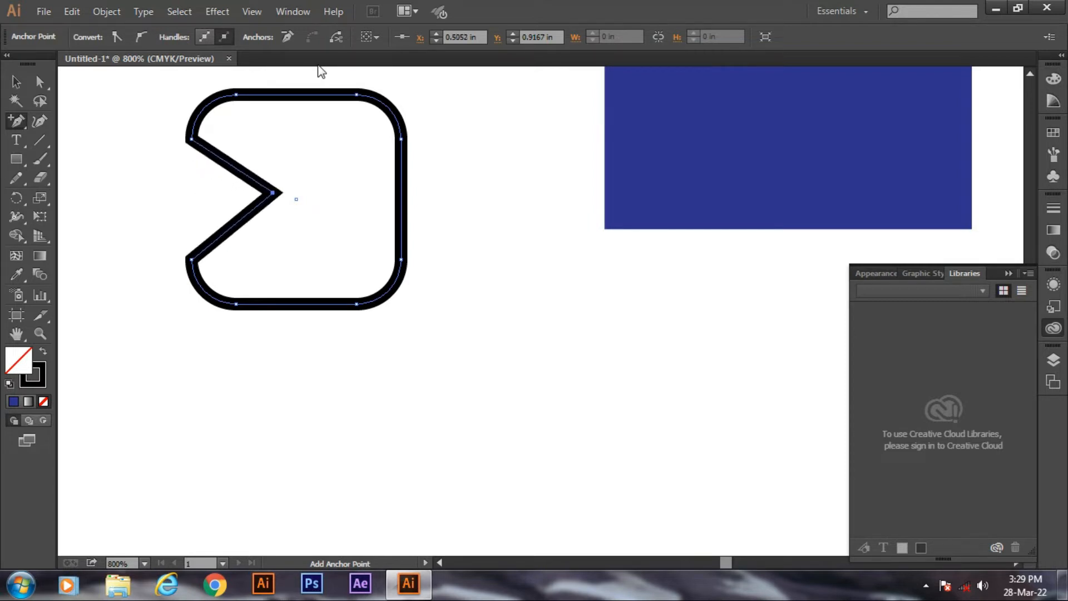
# Nudge the added anchor point outward past the left edge to form a protruding tip
pyautogui.press('Left')
pyautogui.press('Left')
pyautogui.press('Left')
pyautogui.press('Left')
pyautogui.press('Left')
pyautogui.press('Left')
pyautogui.press('Left')
pyautogui.press('Left')
pyautogui.press('Left')
pyautogui.press('Left')
pyautogui.press('Left')
pyautogui.press('Left')
pyautogui.press('Left')
pyautogui.press('Left')
pyautogui.press('Left')
pyautogui.press('Left')
pyautogui.press('Left')
pyautogui.press('Left')
pyautogui.press('Left')
pyautogui.press('Left')
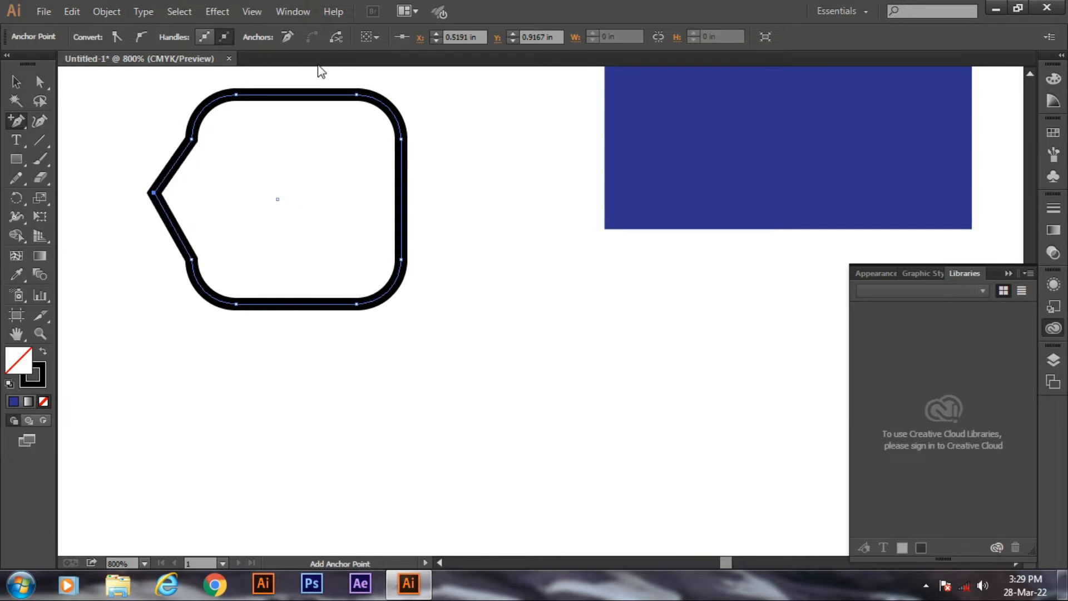
pyautogui.press('Left')
pyautogui.press('Left')
pyautogui.press('Left')
pyautogui.press('Left')
pyautogui.press('Left')
pyautogui.press('Left')
pyautogui.press('Left')
pyautogui.press('Left')
pyautogui.press('Left')
pyautogui.press('Left')
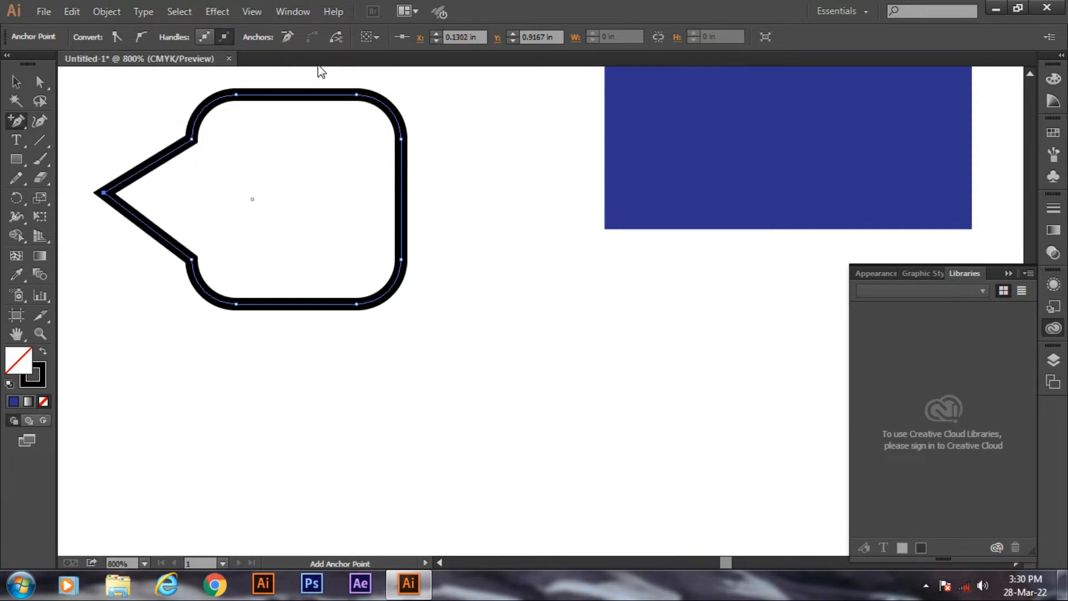
# Nudge the added anchor point back and forth inside the shape, leaving a deep notch with its tip at X 0.5469 in
pyautogui.press('Right')
pyautogui.press('Right')
pyautogui.press('Right')
pyautogui.press('Right')
pyautogui.press('Right')
pyautogui.press('Right')
pyautogui.press('Right')
pyautogui.press('Right')
pyautogui.press('Right')
pyautogui.press('Right')
pyautogui.press('Right')
pyautogui.press('Right')
pyautogui.press('Right')
pyautogui.press('Right')
pyautogui.press('Right')
pyautogui.press('Right')
pyautogui.press('Right')
pyautogui.press('Right')
pyautogui.press('Right')
pyautogui.press('Right')
pyautogui.press('Right')
pyautogui.press('Right')
pyautogui.press('Right')
pyautogui.press('Right')
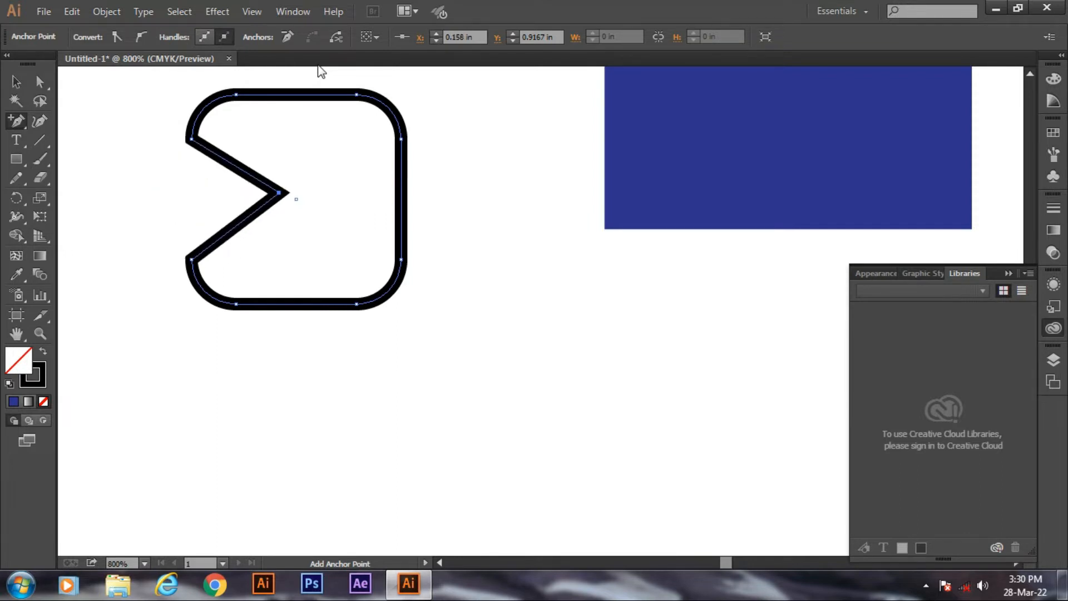
pyautogui.press('Right')
pyautogui.press('Left')
pyautogui.press('Left')
pyautogui.press('Left')
pyautogui.press('Left')
pyautogui.press('Left')
pyautogui.press('Left')
pyautogui.press('Left')
pyautogui.press('Left')
pyautogui.press('Left')
pyautogui.press('Left')
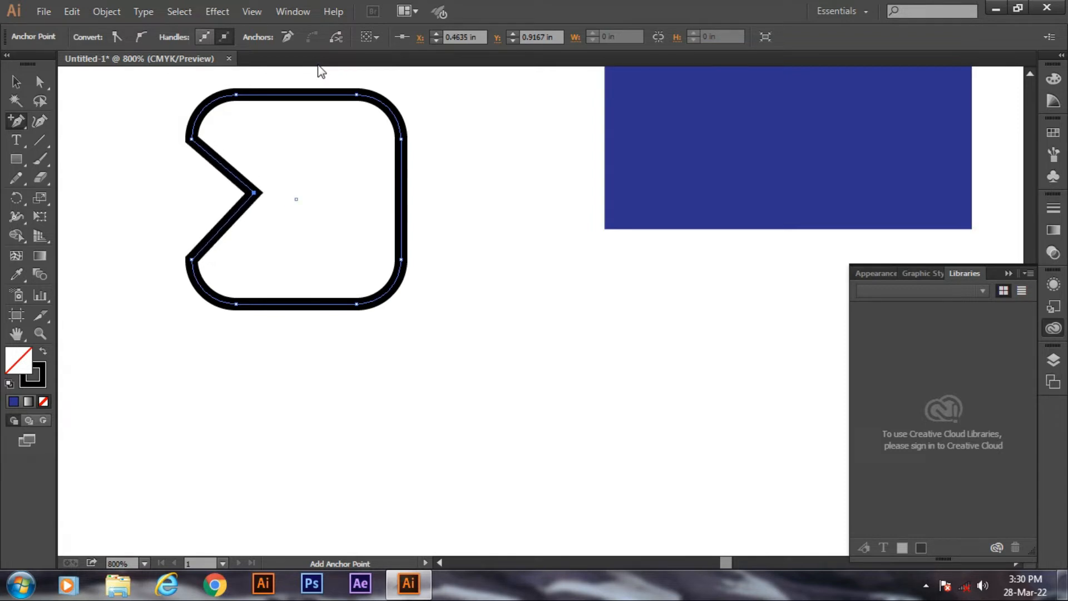
pyautogui.press('Right')
pyautogui.press('Right')
pyautogui.press('Right')
pyautogui.press('Right')
pyautogui.press('Right')
pyautogui.press('Right')
pyautogui.press('Right')
pyautogui.press('Right')
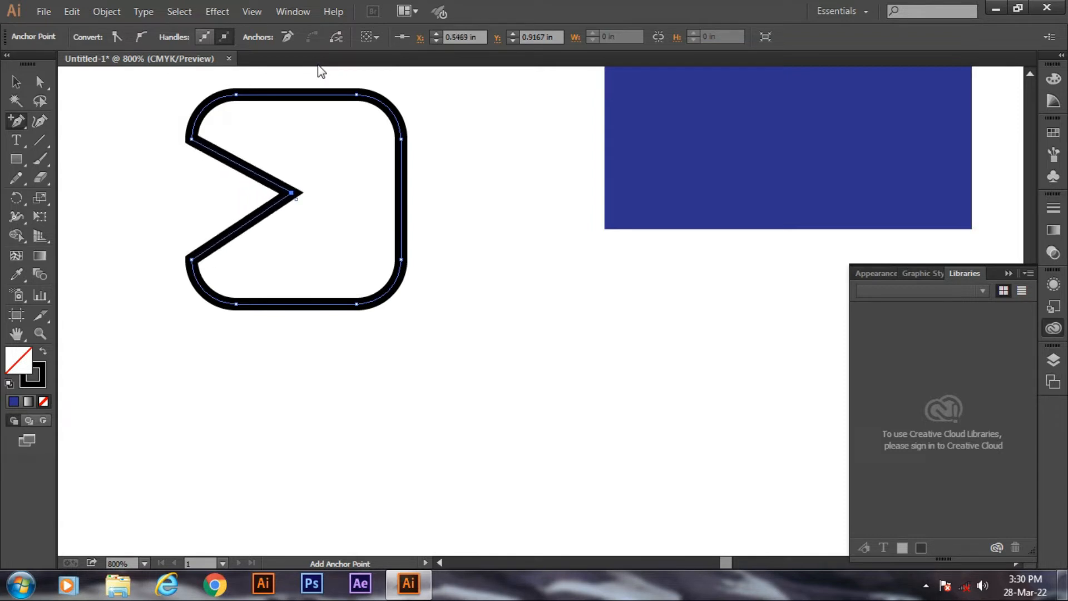
pyautogui.press('Left')
pyautogui.press('Left')
pyautogui.press('Left')
pyautogui.press('Left')
pyautogui.press('Left')
pyautogui.press('Left')
pyautogui.press('Right')
pyautogui.press('Right')
pyautogui.press('Right')
pyautogui.press('Right')
pyautogui.press('Right')
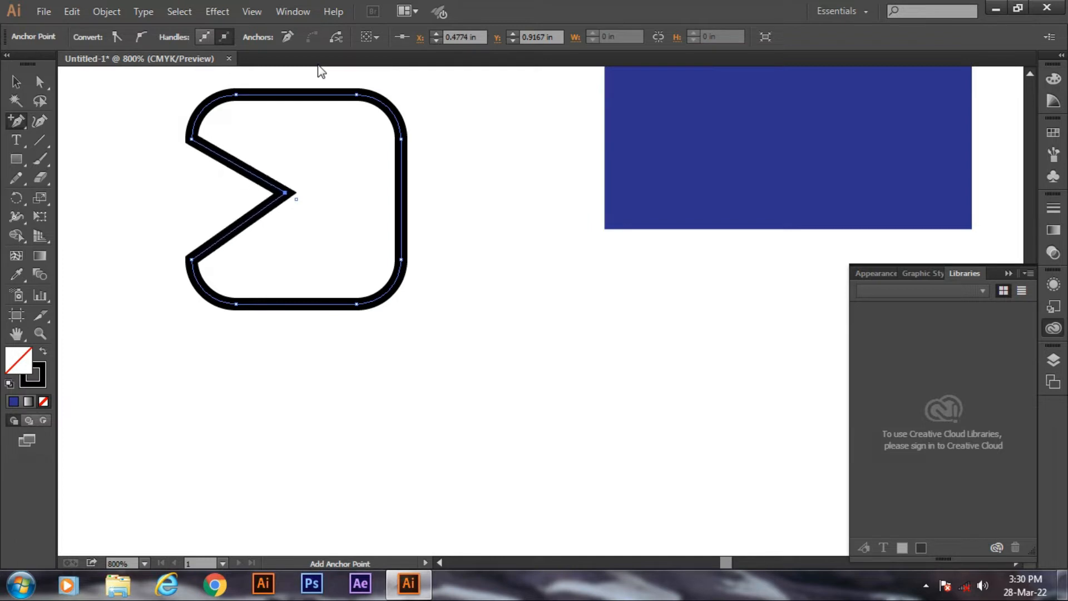
pyautogui.press('Right')
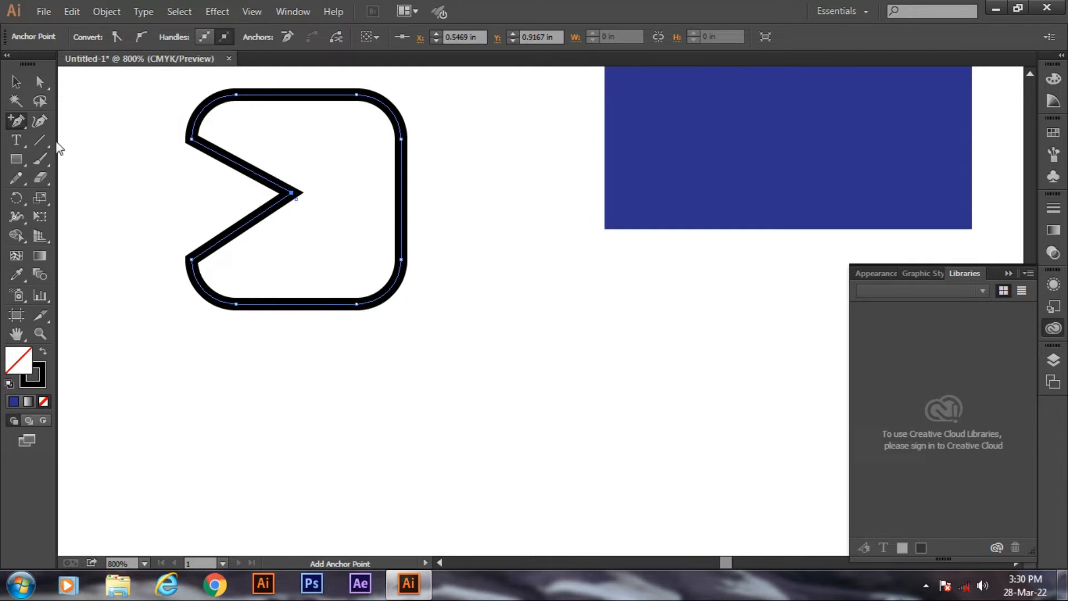
# Select the lower anchor point of the right edge with Direct Selection and nudge it inward to X 0.4705 in
pyautogui.click(39, 82)
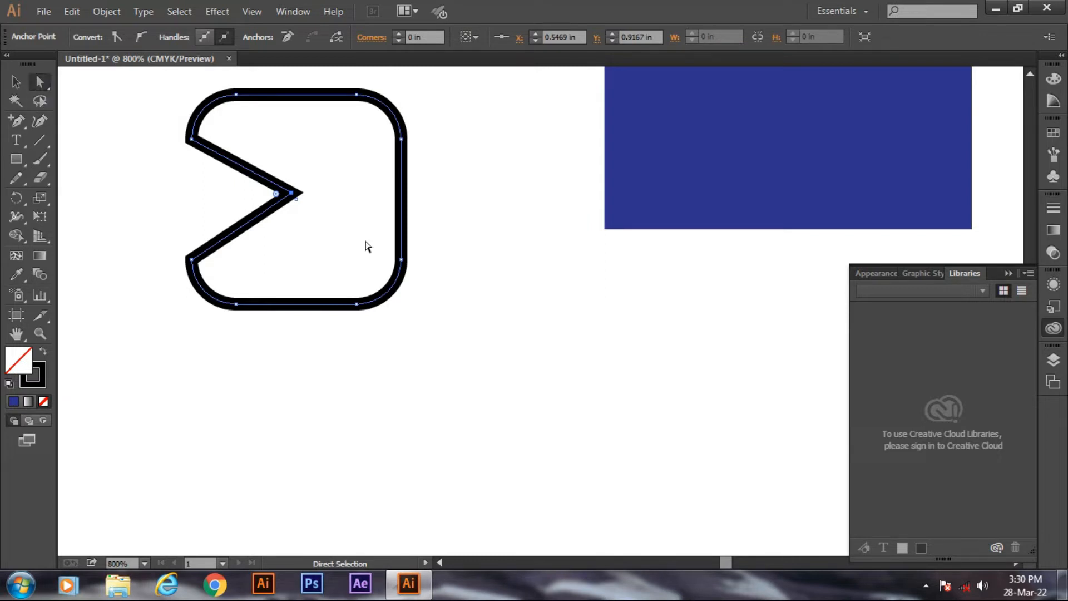
pyautogui.click(400, 259)
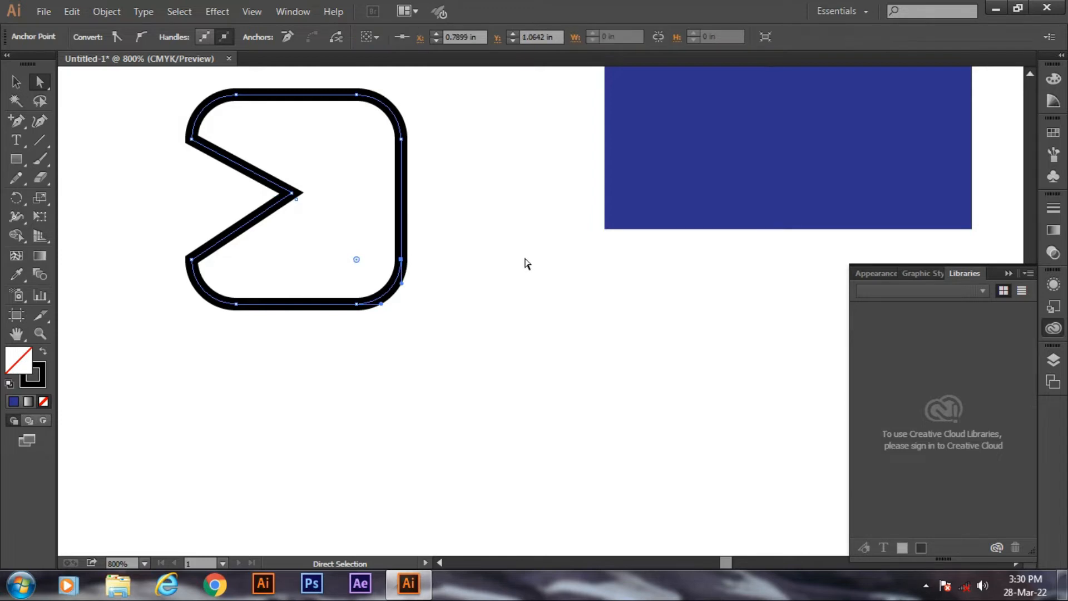
pyautogui.press('Left')
pyautogui.press('Left')
pyautogui.press('Left')
pyautogui.press('Left')
pyautogui.press('Left')
pyautogui.press('Left')
pyautogui.press('Left')
pyautogui.press('Left')
pyautogui.press('Left')
pyautogui.press('Left')
pyautogui.press('Left')
pyautogui.press('Left')
pyautogui.press('Left')
pyautogui.press('Left')
pyautogui.press('Left')
pyautogui.press('Left')
pyautogui.press('Left')
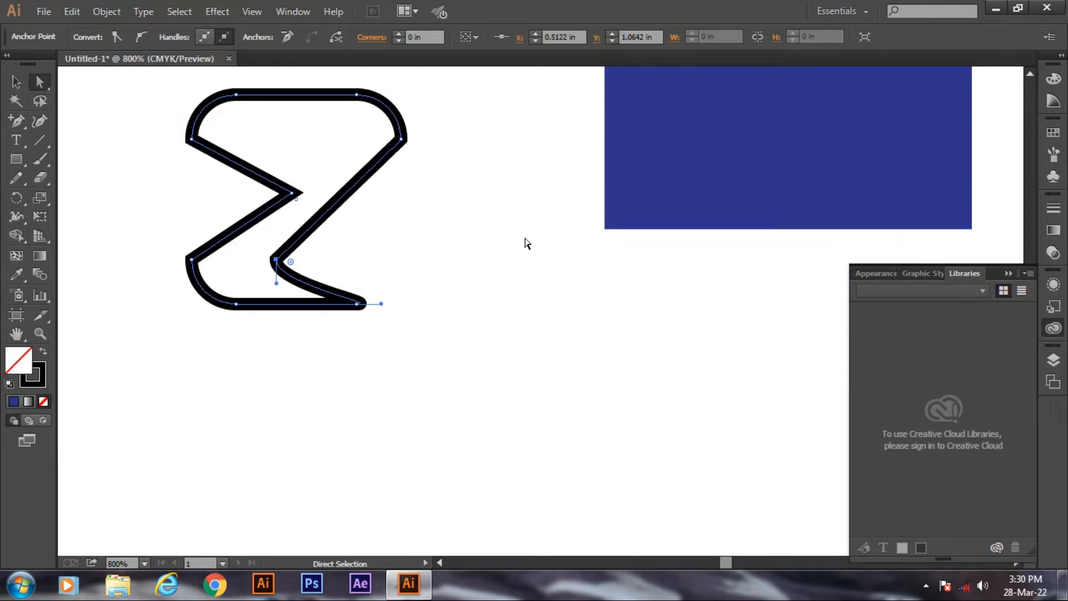
pyautogui.press('Left')
pyautogui.press('Left')
pyautogui.press('Left')
pyautogui.press('Left')
pyautogui.press('Left')
pyautogui.press('Left')
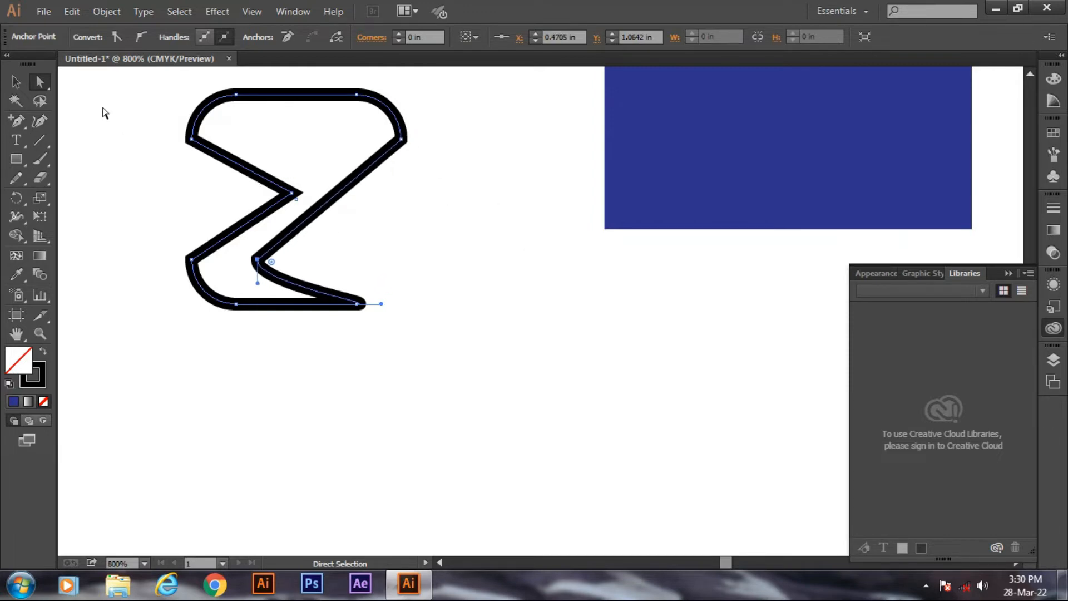
# Select the whole reshaped outline with the Selection tool and delete it
pyautogui.click(15, 84)
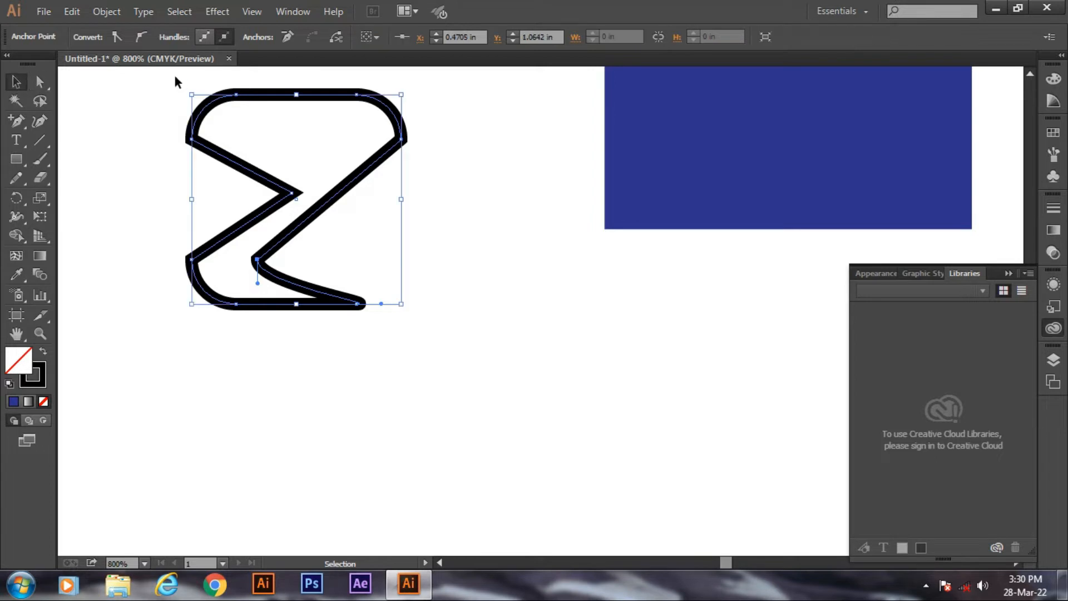
pyautogui.moveTo(160, 72); pyautogui.dragTo(508, 398)
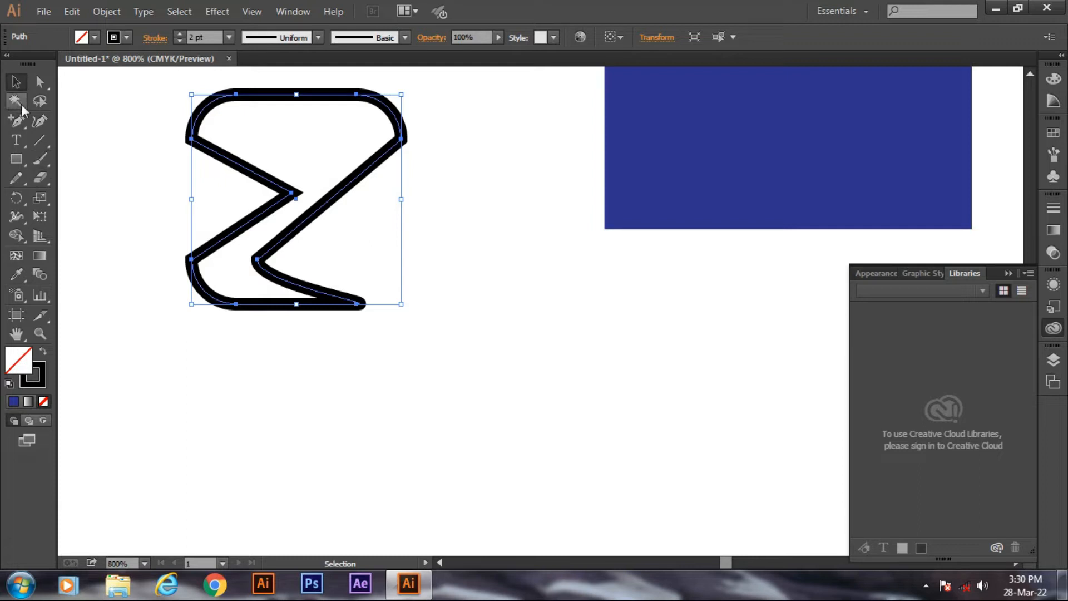
pyautogui.moveTo(175, 82); pyautogui.dragTo(471, 406)
pyautogui.press('Delete')
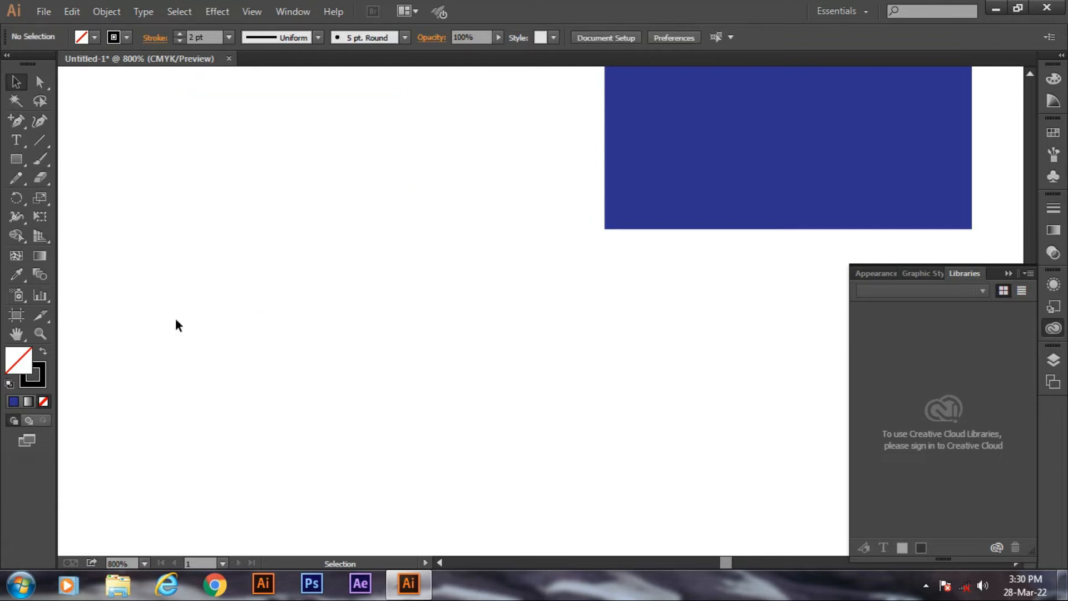
pyautogui.click(15, 141)
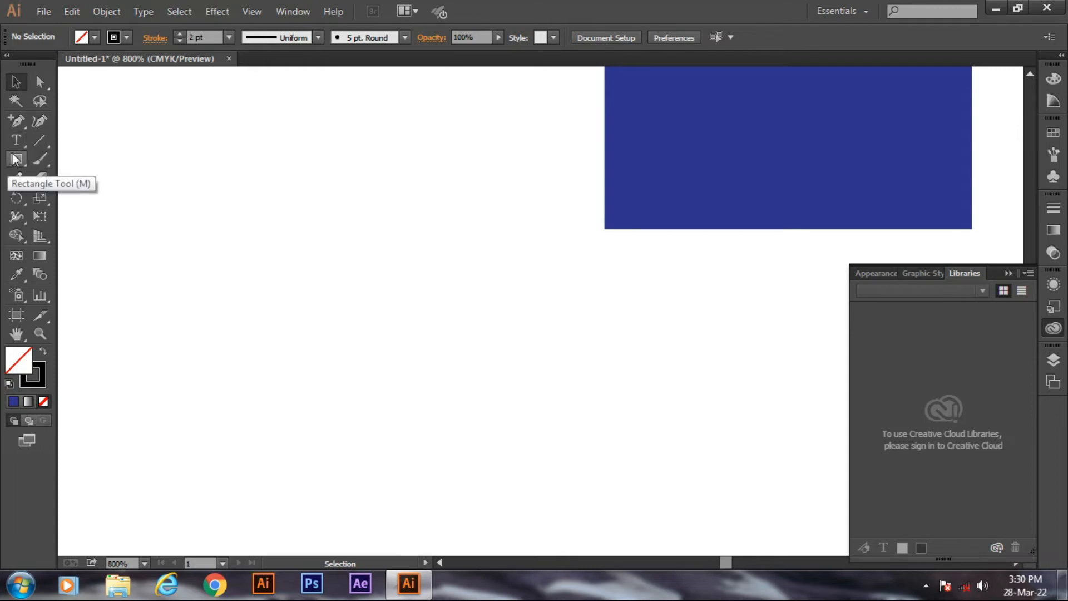
pyautogui.click(15, 141)
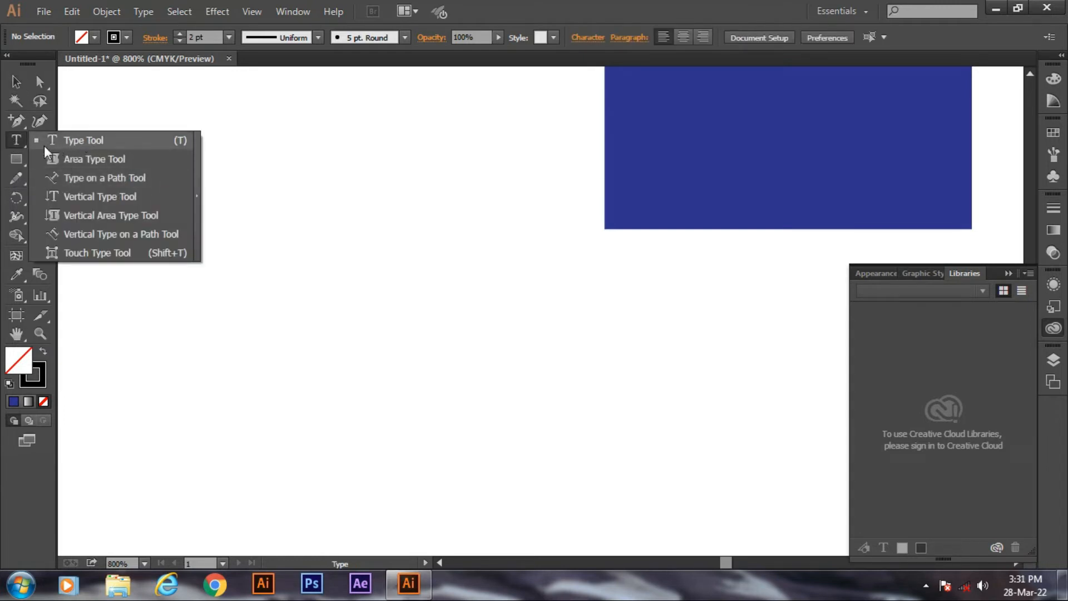
pyautogui.click(104, 140)
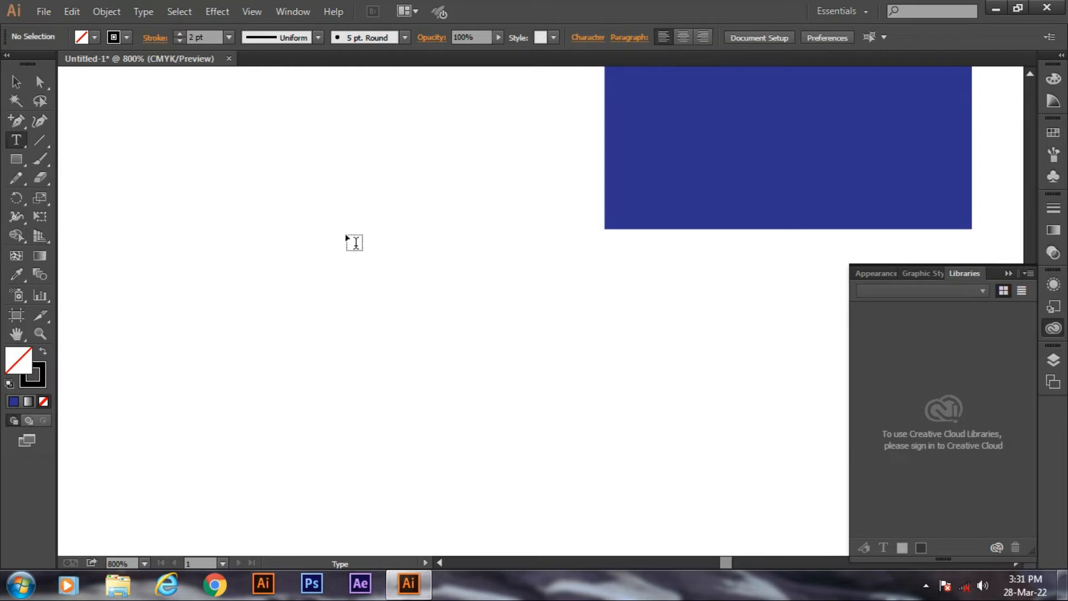
pyautogui.click(16, 140)
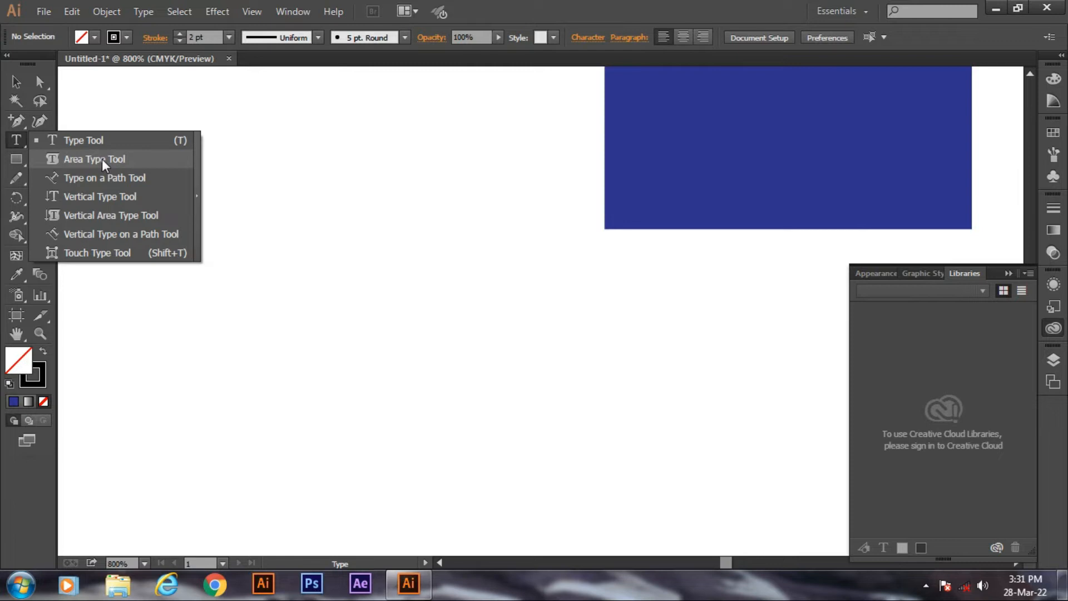
pyautogui.click(16, 84)
# Draw a square about 0.4 in wide from its centre with the Rectangle tool, beside the blue square
pyautogui.click(15, 158)
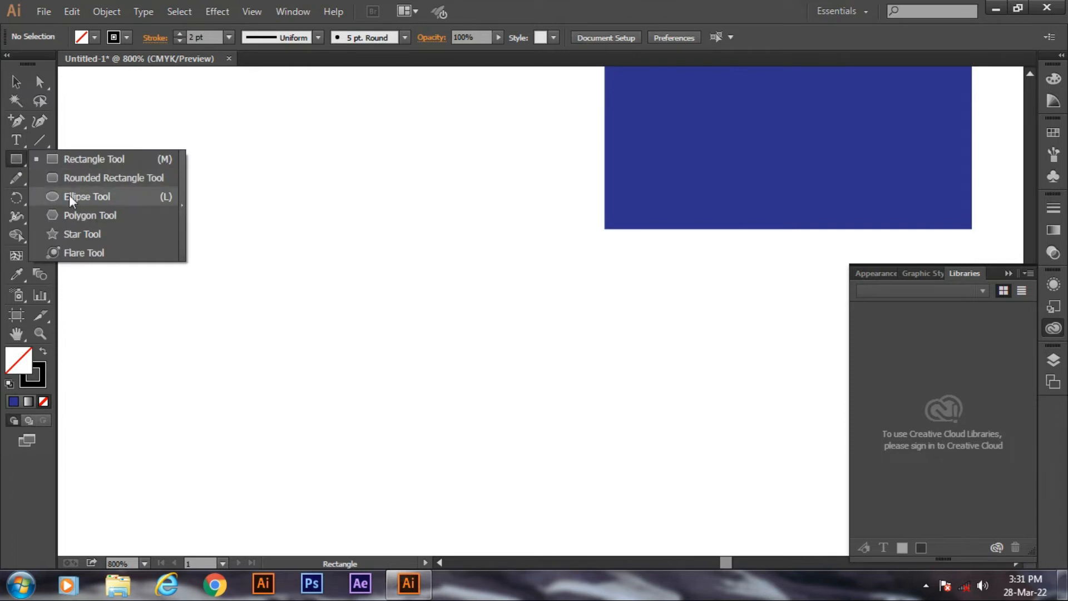
pyautogui.click(73, 158)
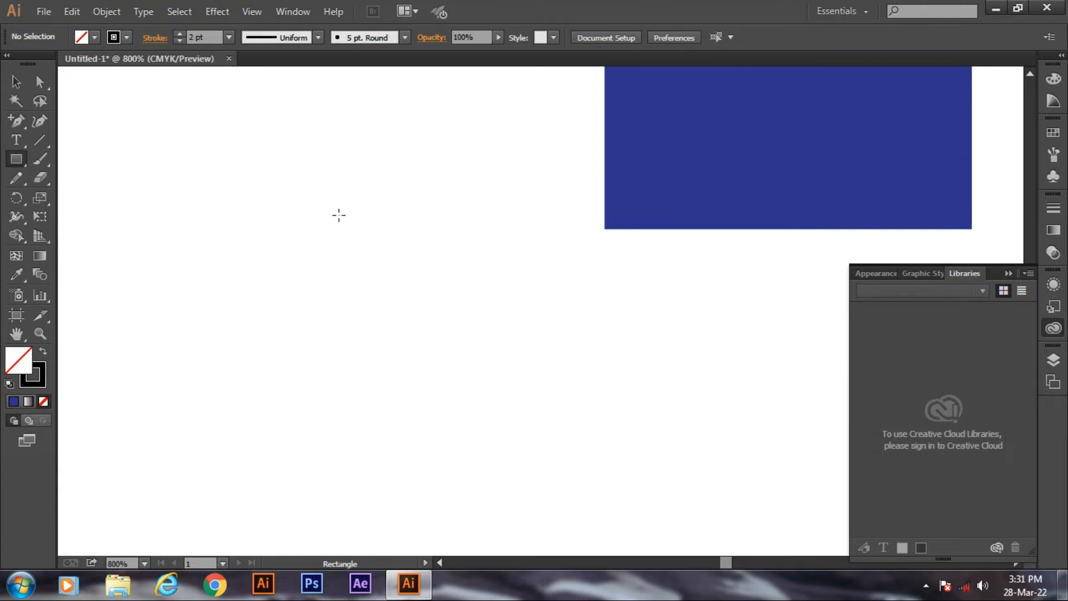
pyautogui.moveTo(333, 212); pyautogui.dragTo(421, 292)
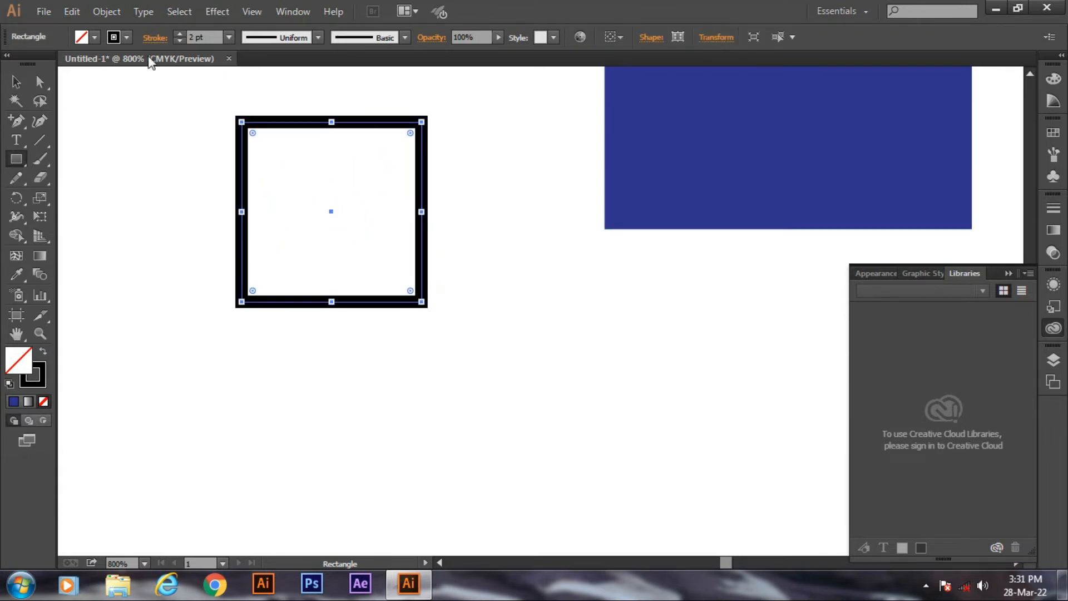
# Set the new square's stroke to None and its fill to red
pyautogui.click(125, 38)
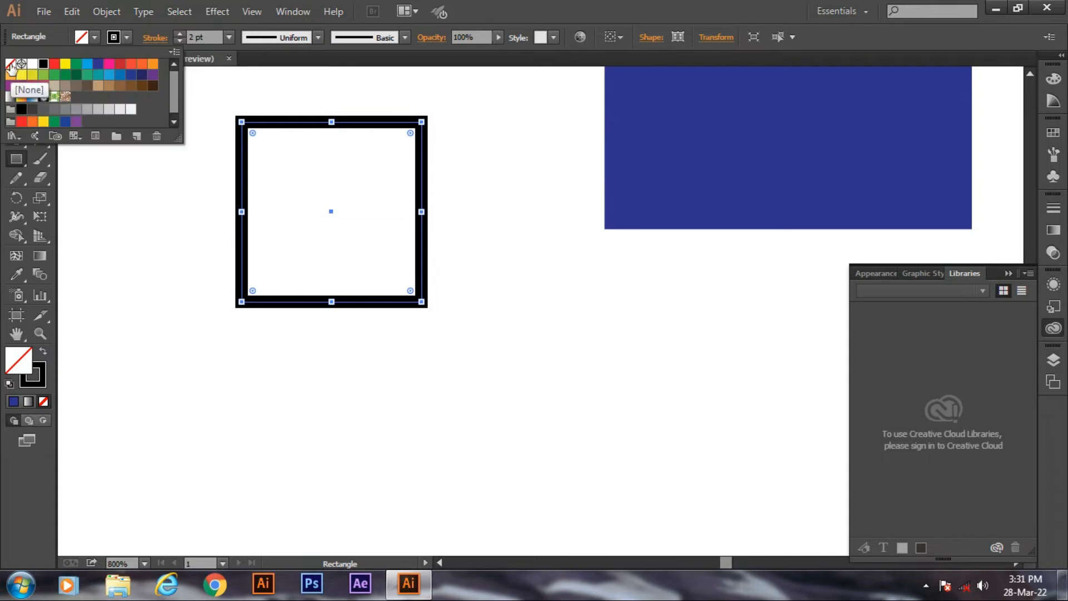
pyautogui.click(10, 63)
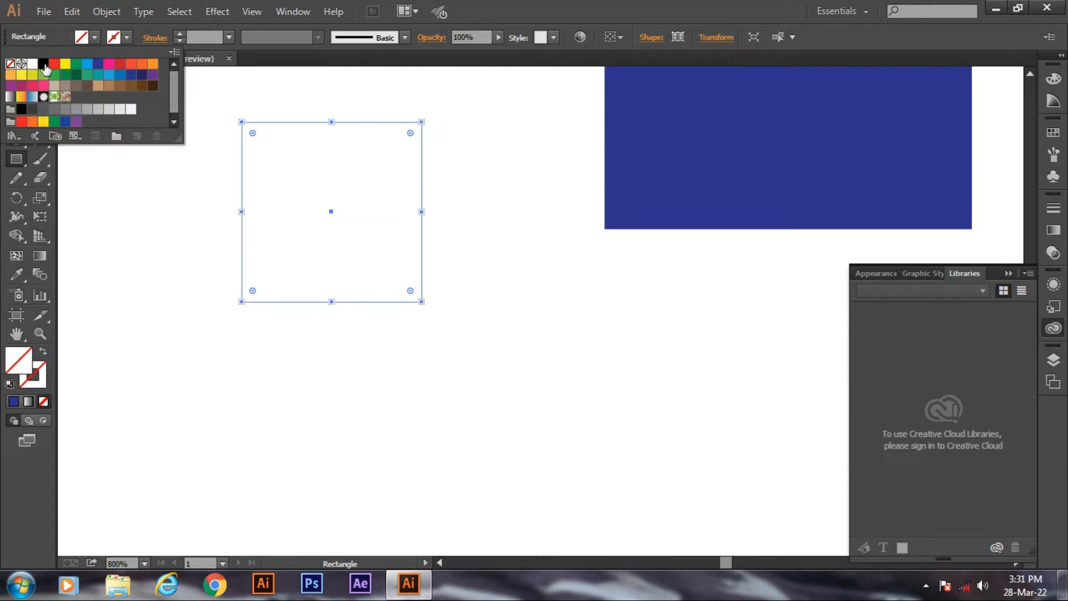
pyautogui.click(90, 38)
pyautogui.click(89, 38)
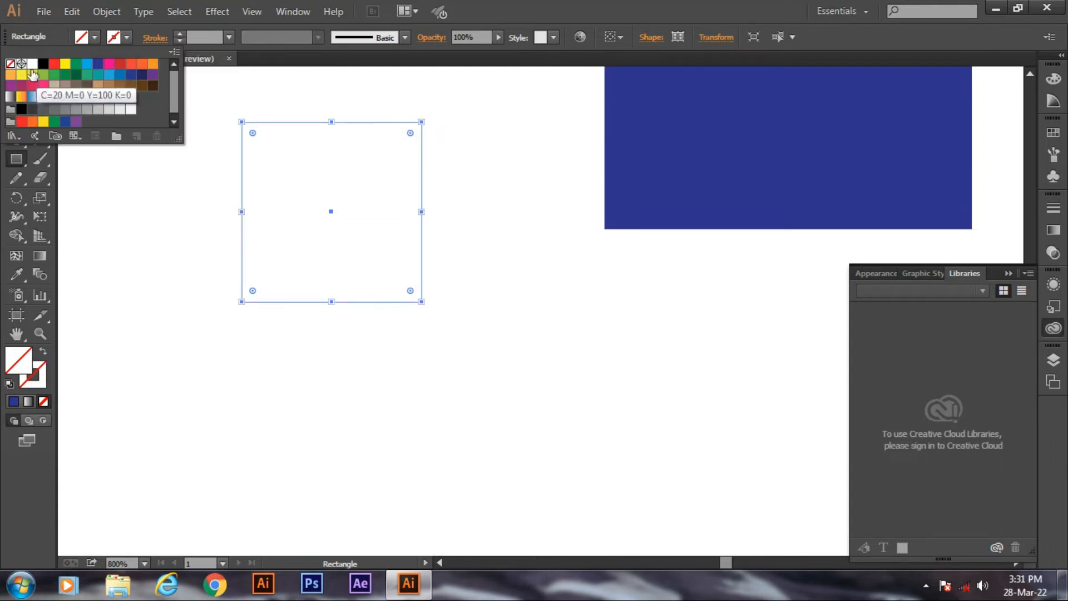
pyautogui.click(54, 64)
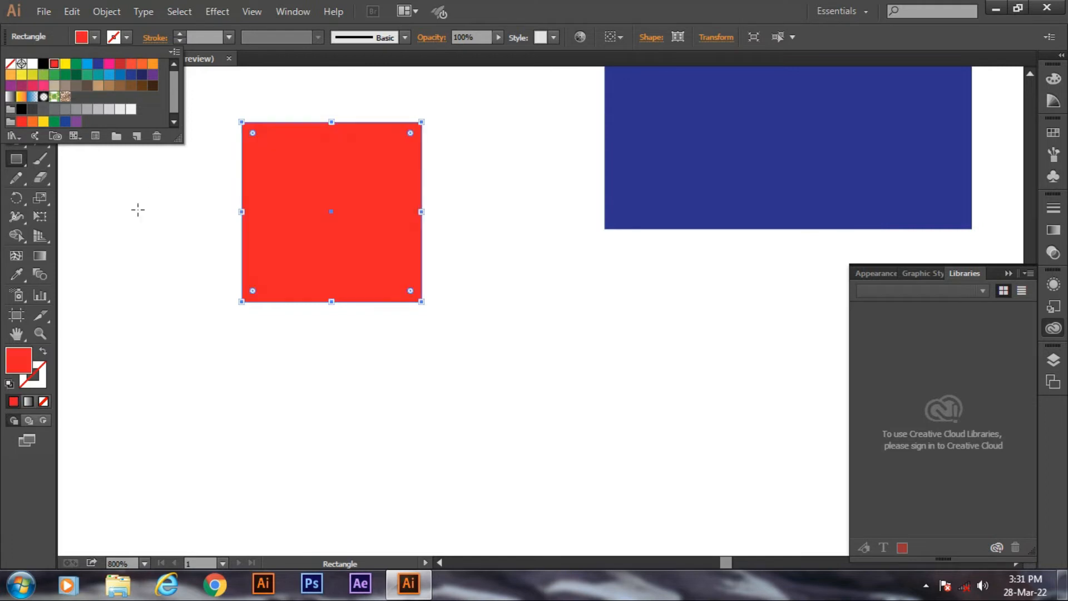
pyautogui.click(132, 183)
pyautogui.click(16, 87)
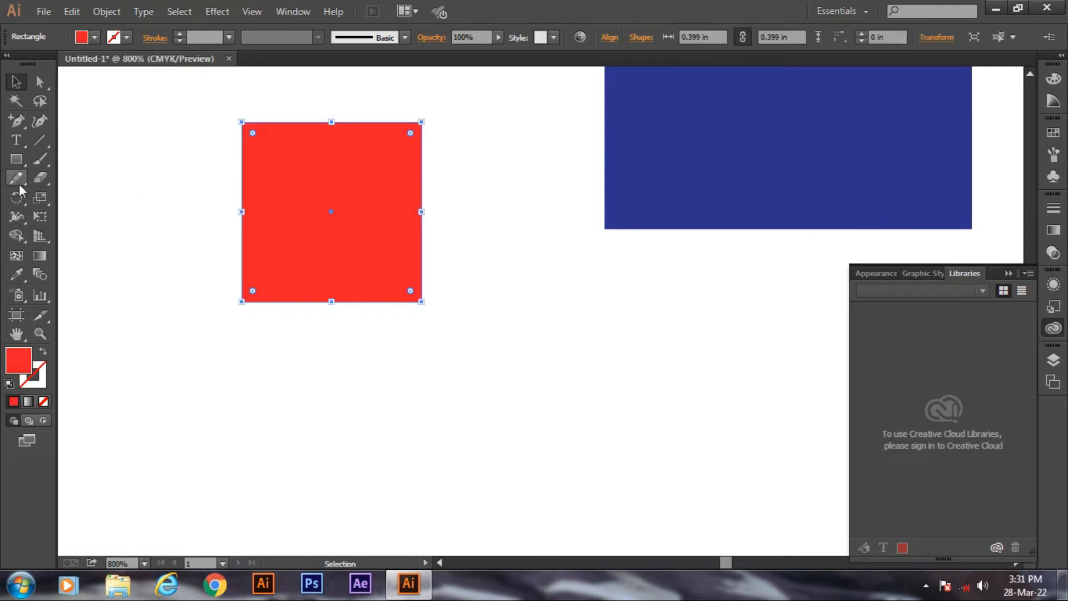
# Turn the red square into a text area with the Area Type tool and enter the text "gsdgdfgd"
pyautogui.click(22, 140)
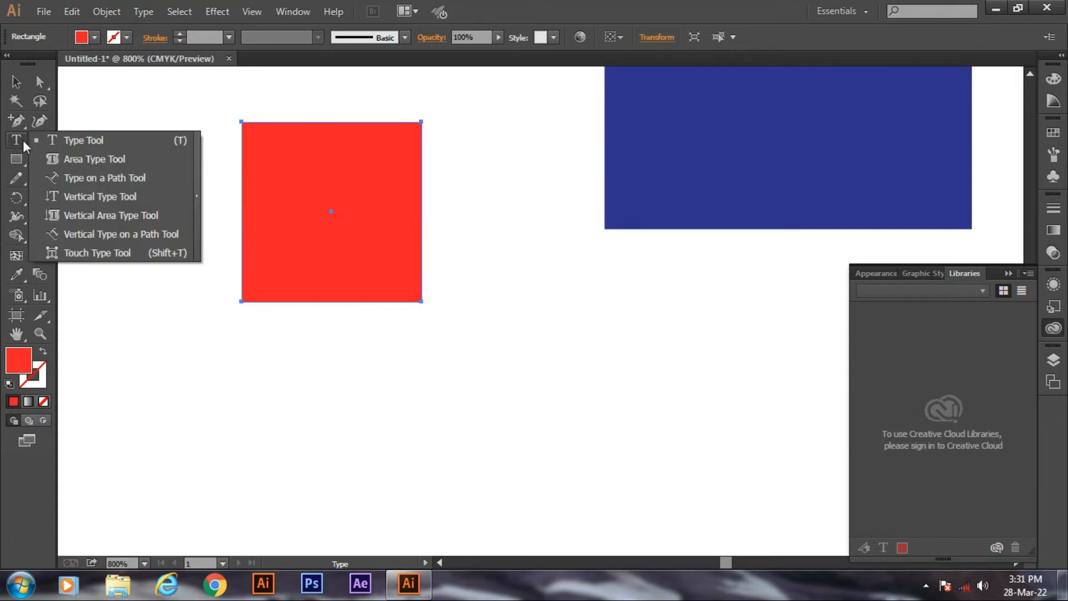
pyautogui.click(67, 161)
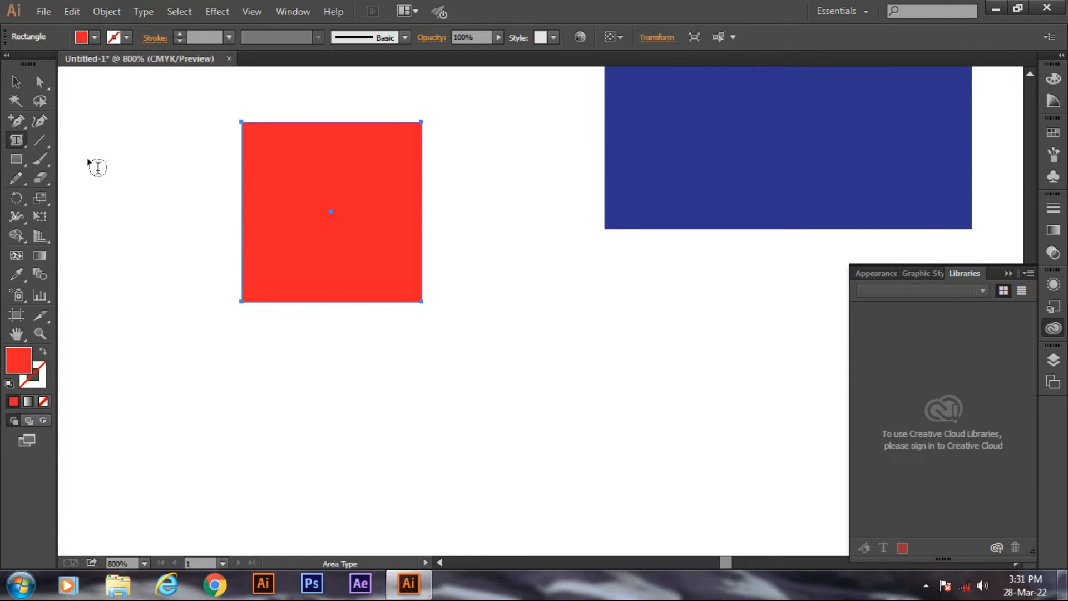
pyautogui.click(252, 138)
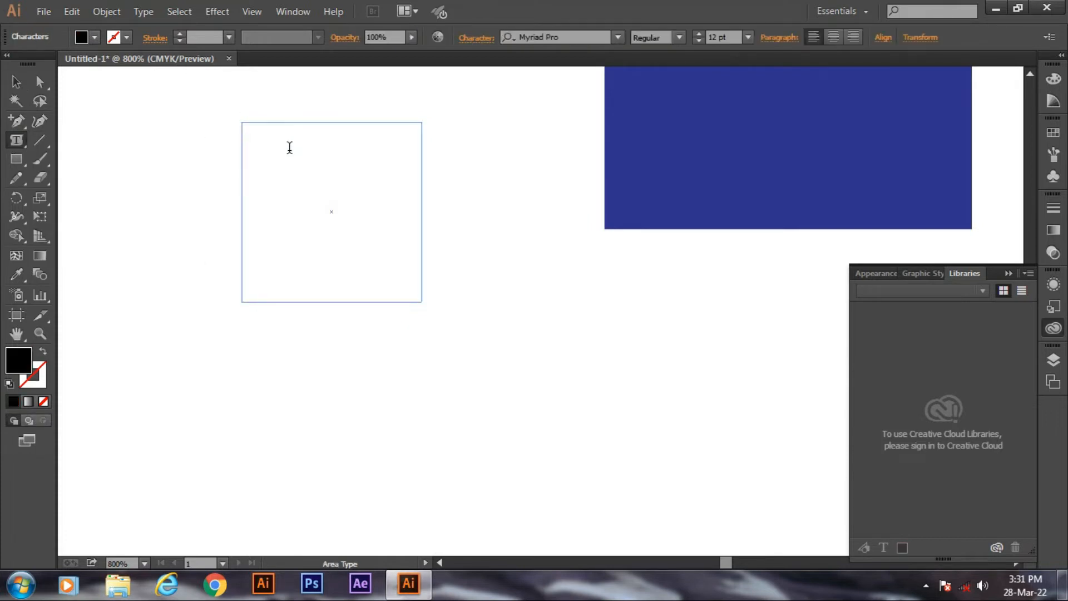
pyautogui.write('gsdgdfgd')
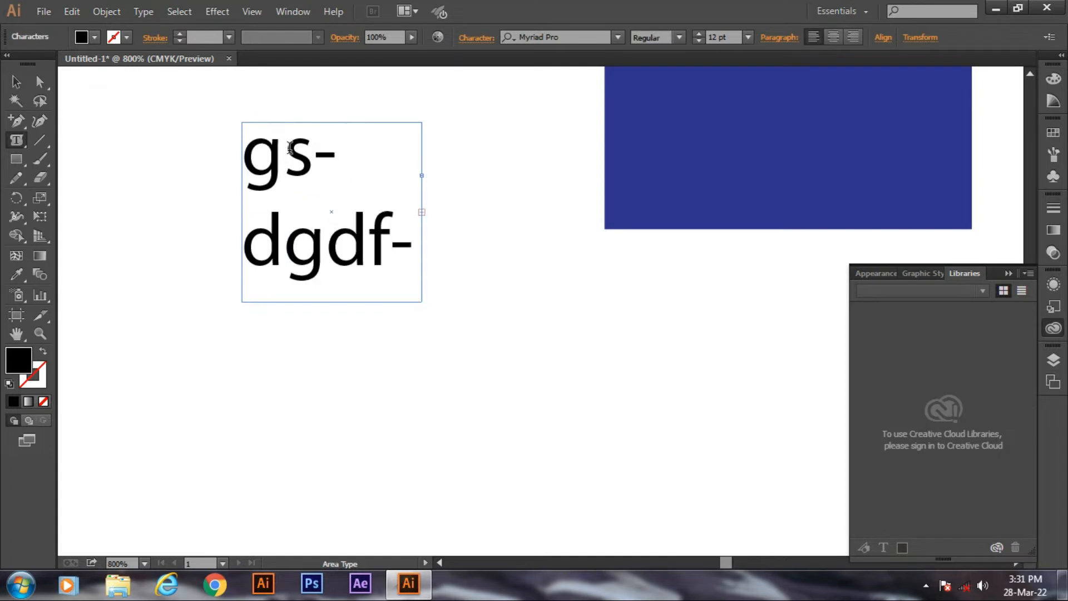
# Select all the text in the square text area and reduce its font size to 4 pt
pyautogui.hotkey('ctrl', 'a')
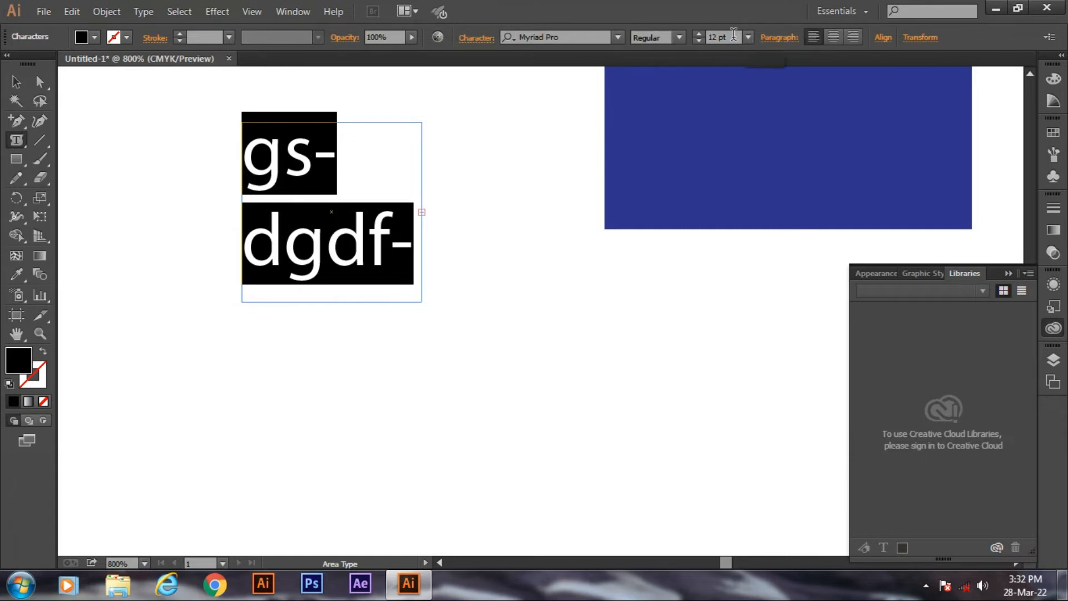
pyautogui.click(700, 40)
pyautogui.click(700, 40)
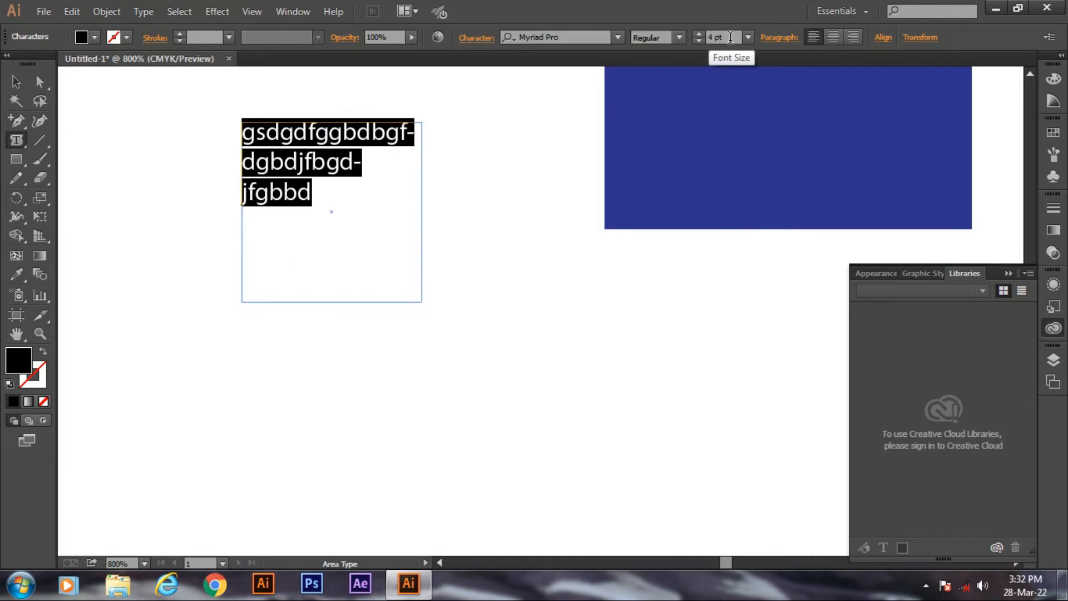
# Fill the rest of the square text area with random letters starting "wreeryeryhreu", and move the text block slightly down towards the blue square
pyautogui.click(327, 194)
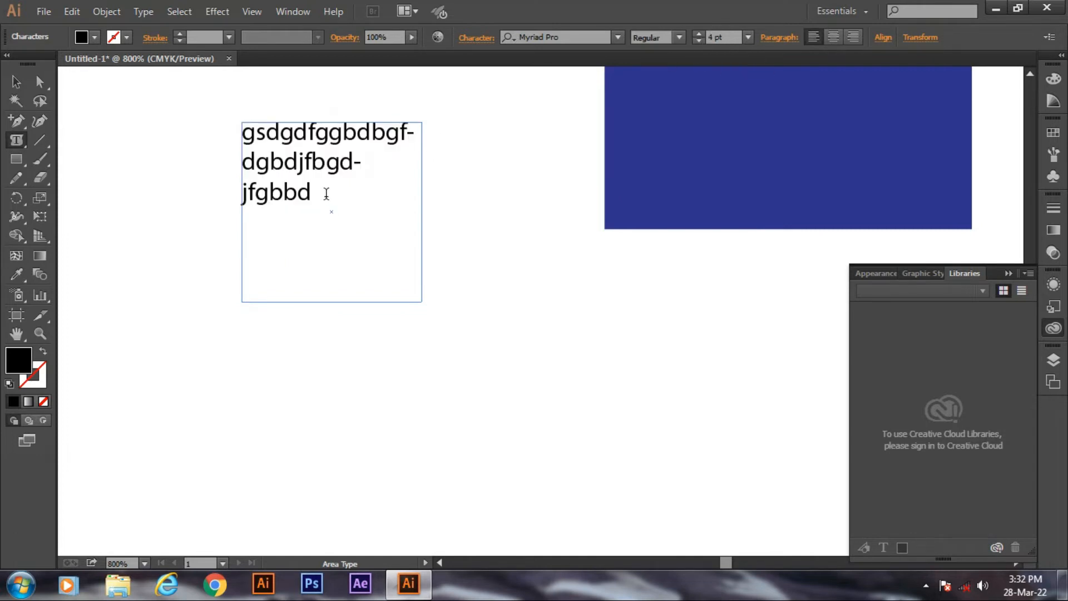
pyautogui.write('wreeryeryhreutrutyuiyt')
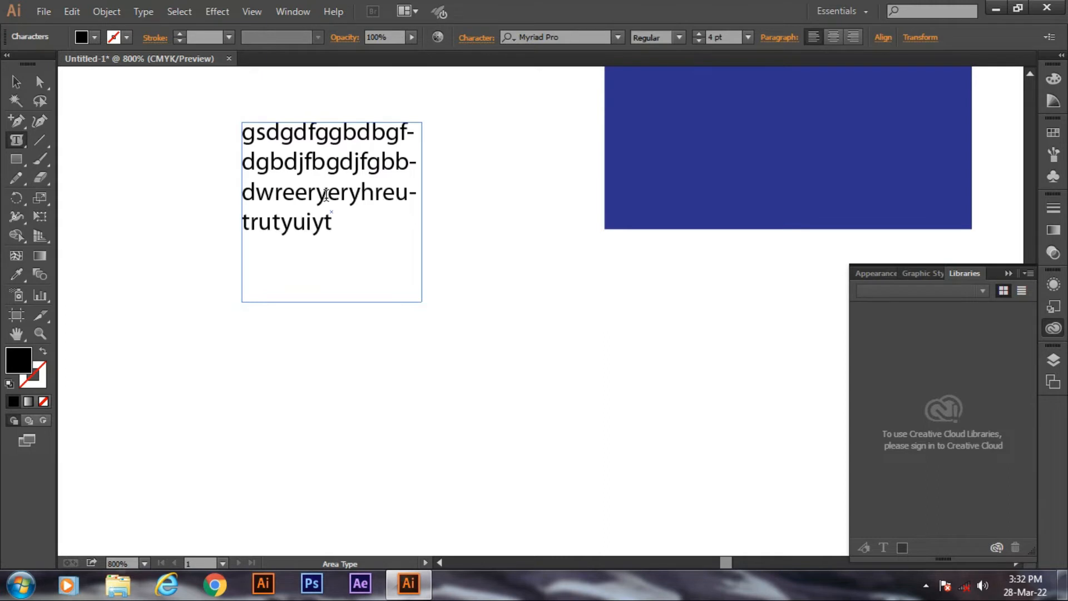
pyautogui.write('utyutyituitititutiutit')
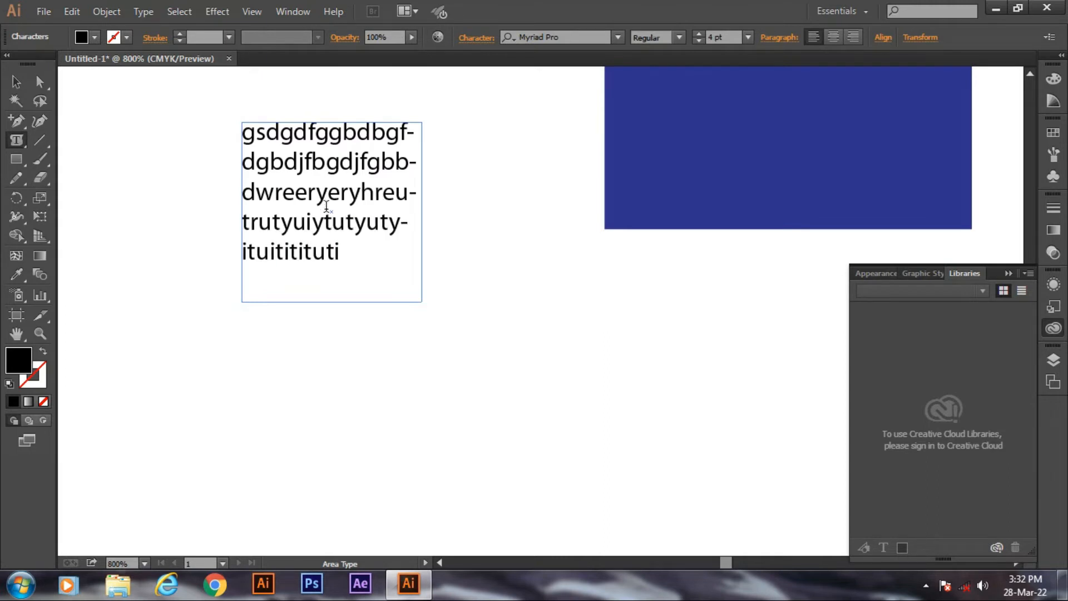
pyautogui.write('ititutuiti')
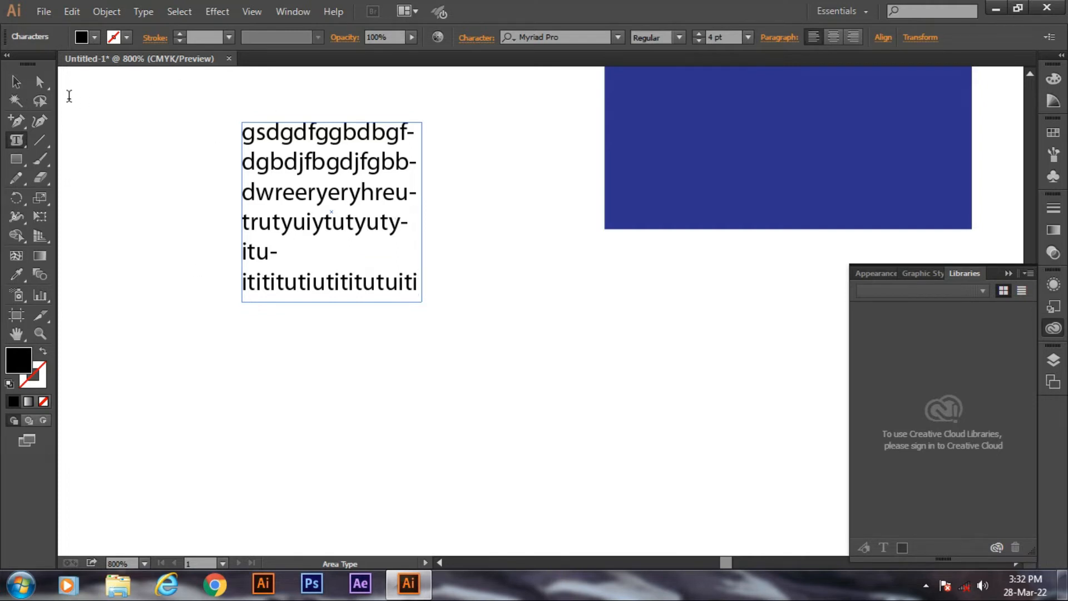
pyautogui.click(18, 85)
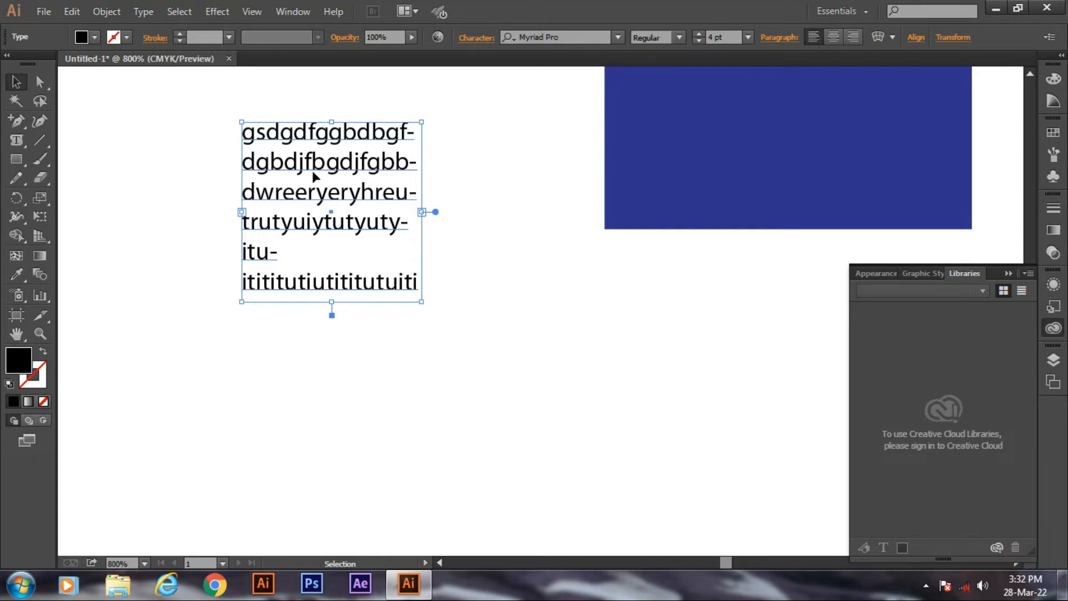
pyautogui.moveTo(332, 167); pyautogui.dragTo(397, 208)
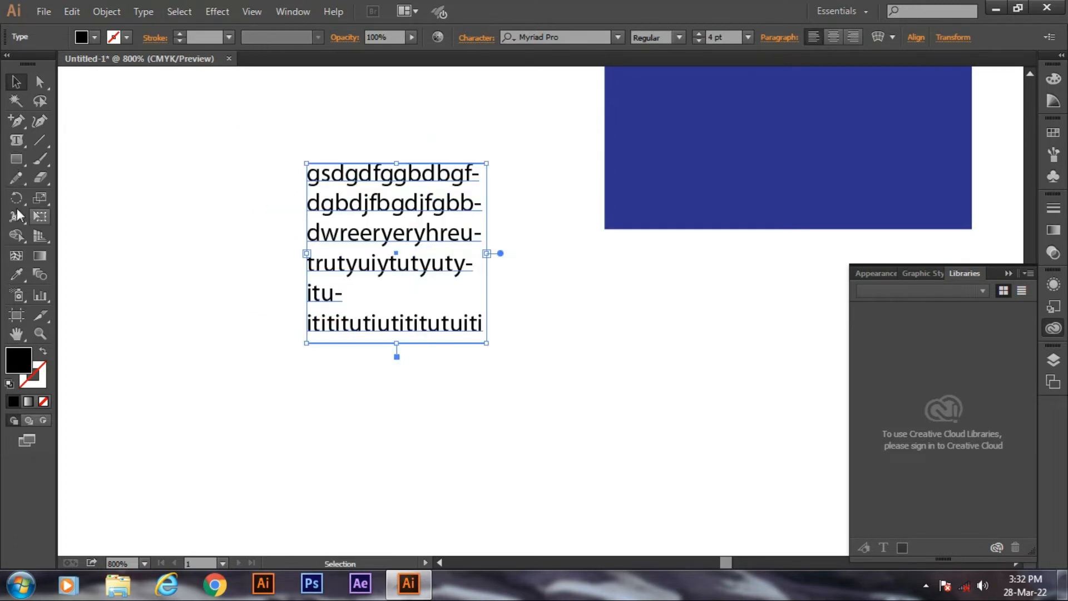
# Draw a circle from its centre at about X 0.29 in, Y 1.03 in with the Ellipse tool, beside the text block
pyautogui.click(15, 161)
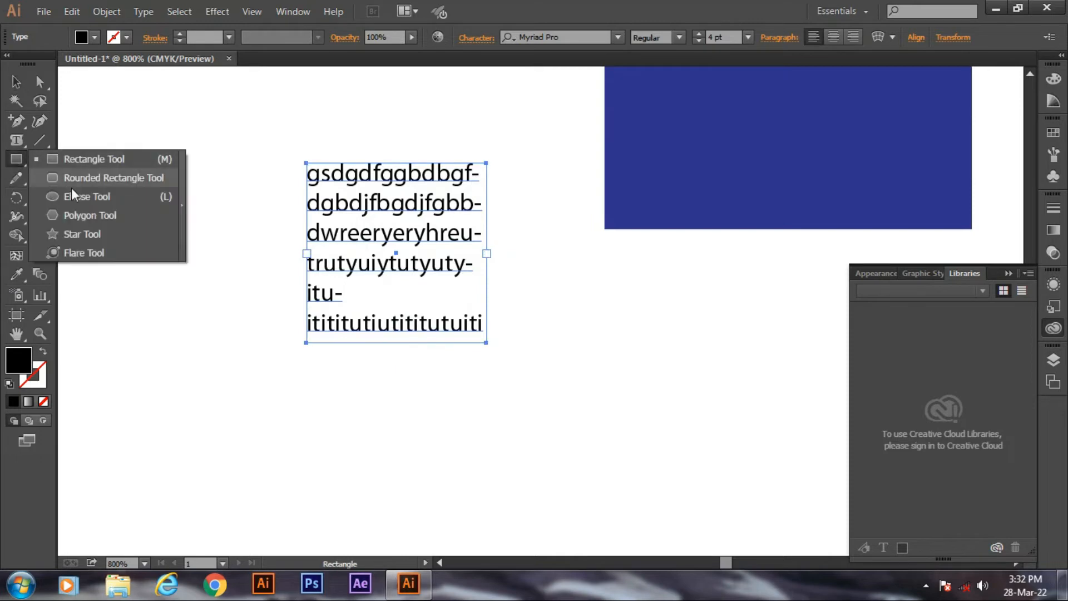
pyautogui.click(73, 197)
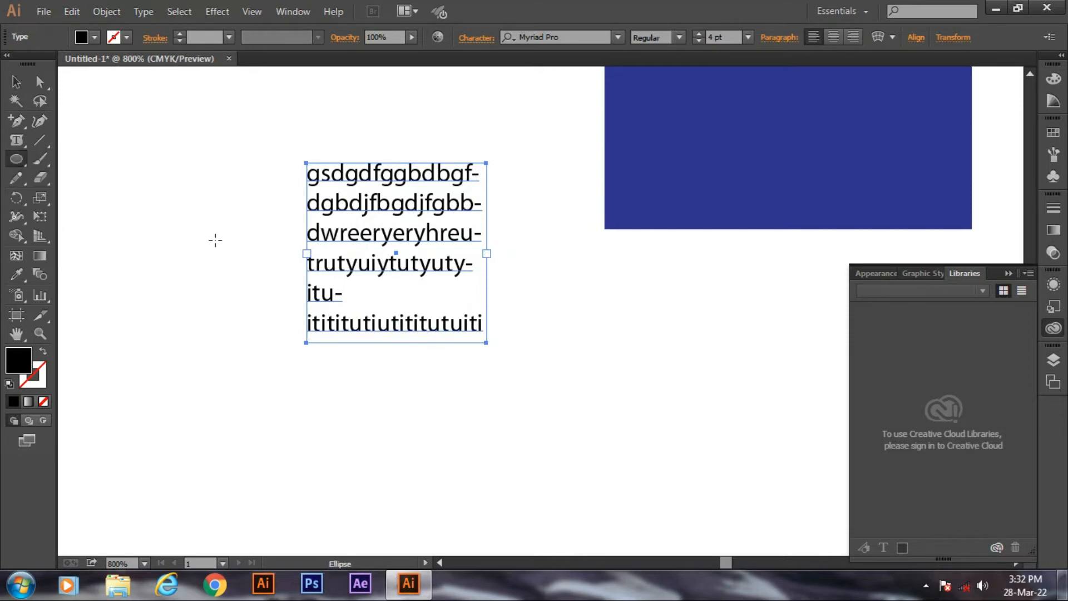
pyautogui.click(11, 162)
pyautogui.click(67, 195)
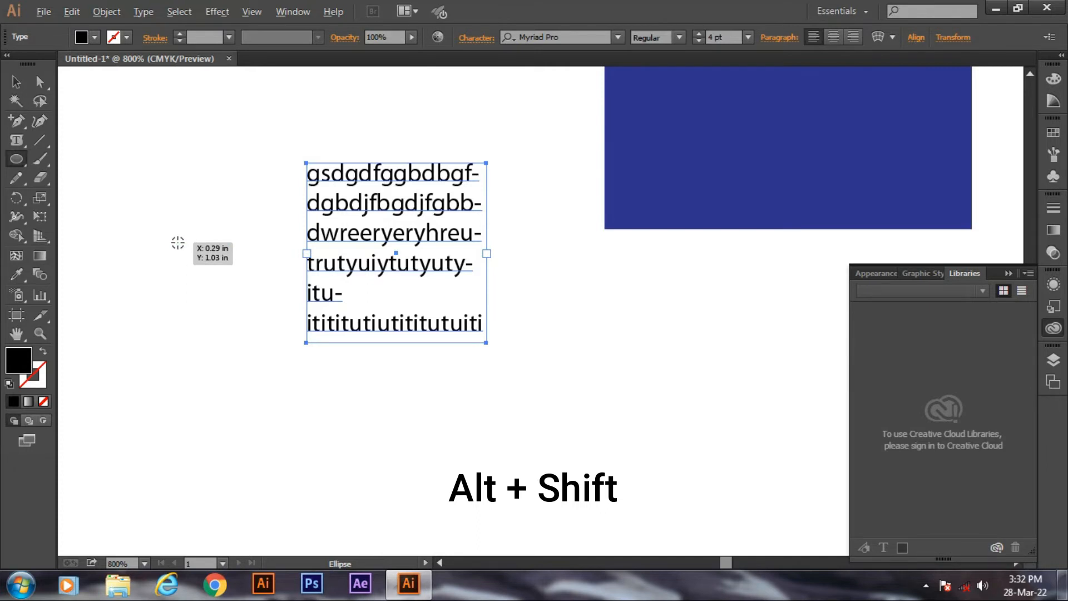
pyautogui.moveTo(178, 242); pyautogui.dragTo(224, 331)
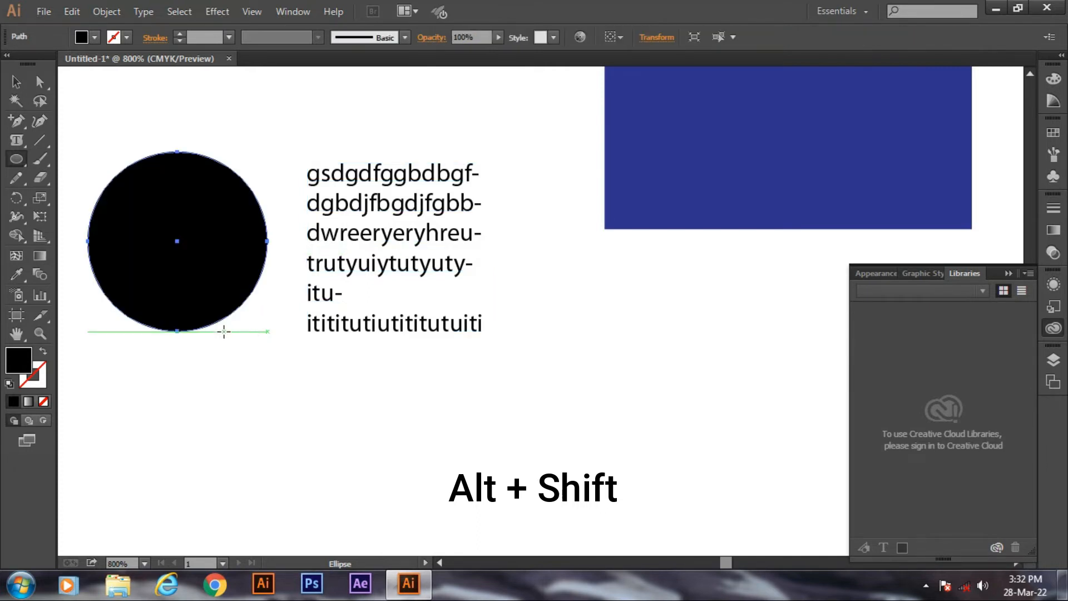
# Turn the circle into a text area with the Area Type tool and fill it with random letters starting "wefyteswgtjewrtgwe"
pyautogui.click(17, 139)
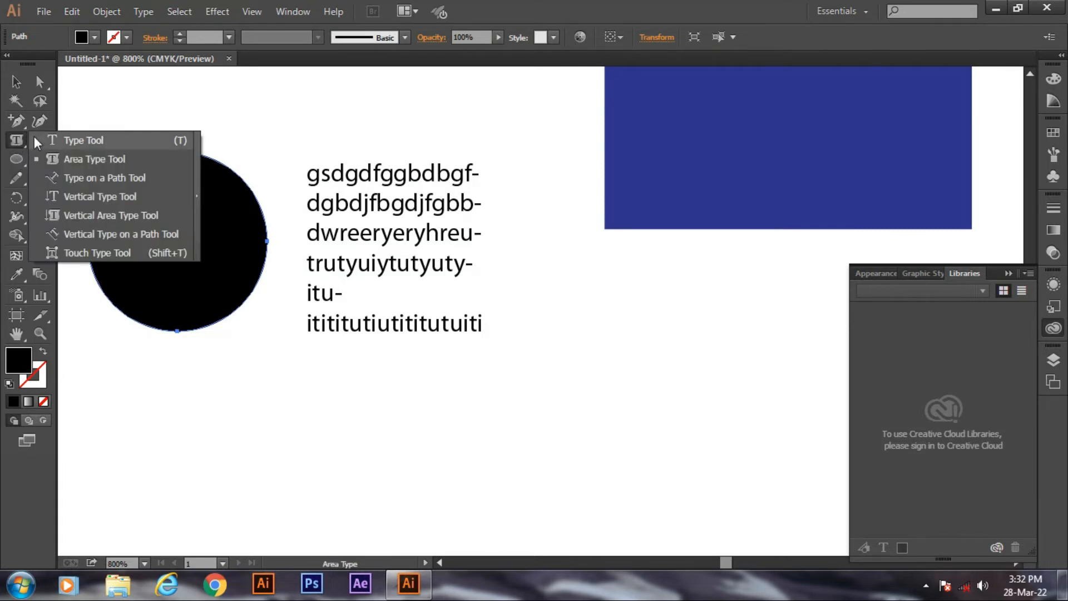
pyautogui.click(112, 159)
pyautogui.click(133, 170)
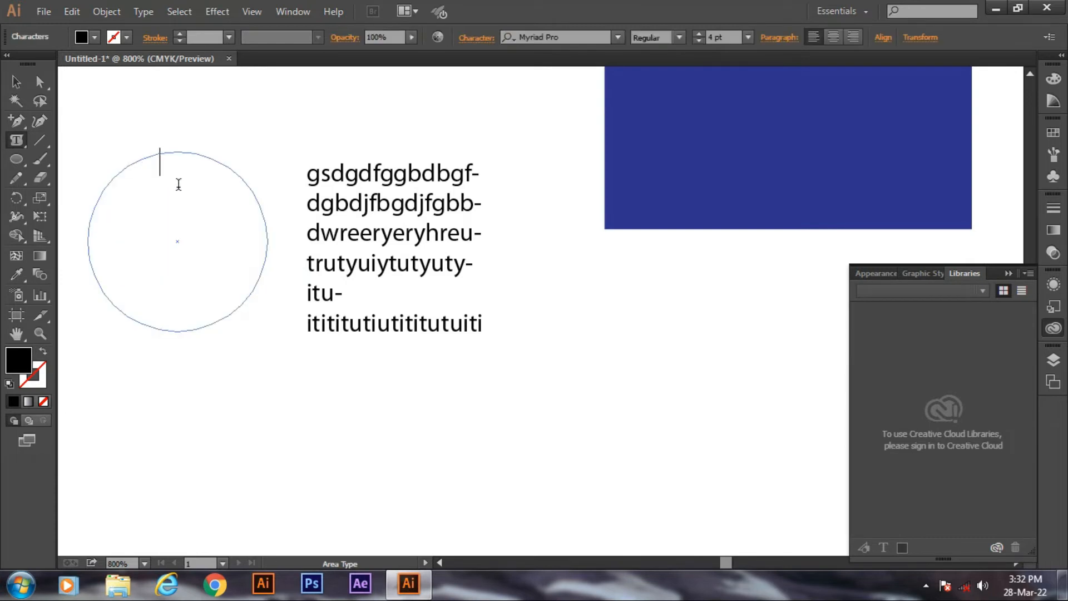
pyautogui.write('wefyteswgtjewrtgwejegtwg')
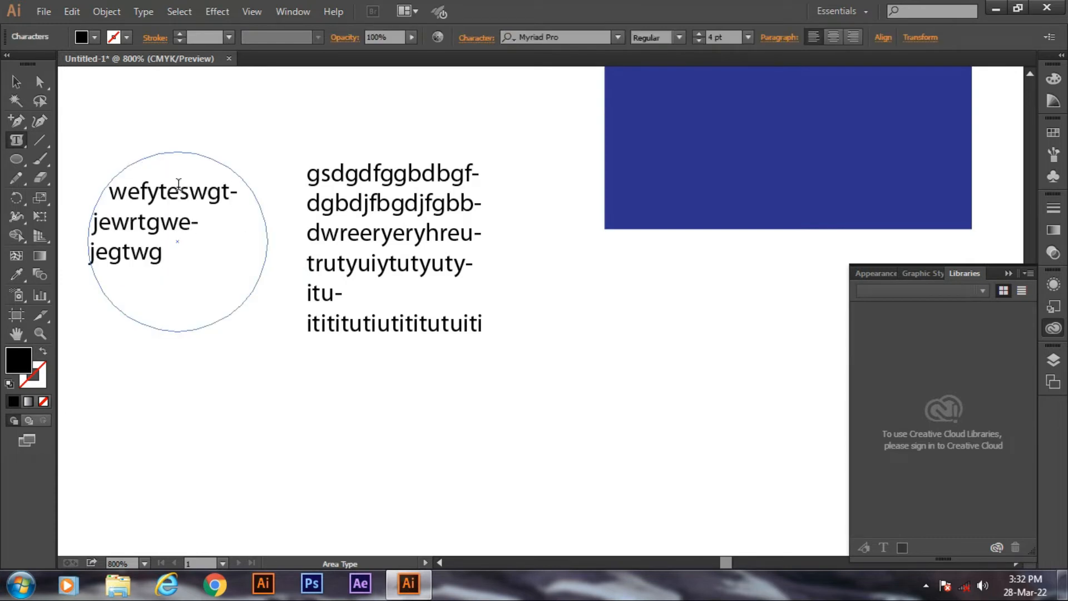
pyautogui.write('tuwegtjwgyttwegftywef-')
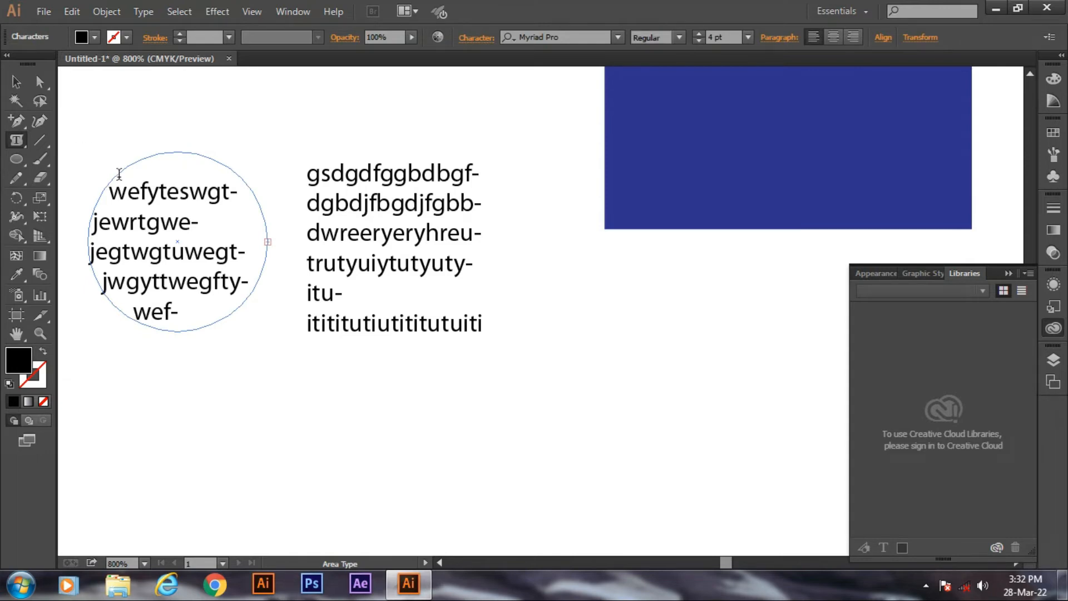
# Select all the text inside the circle and reduce its font size to 2 pt
pyautogui.keyDown('ctrl'); pyautogui.click(217, 284); pyautogui.keyUp('ctrl')
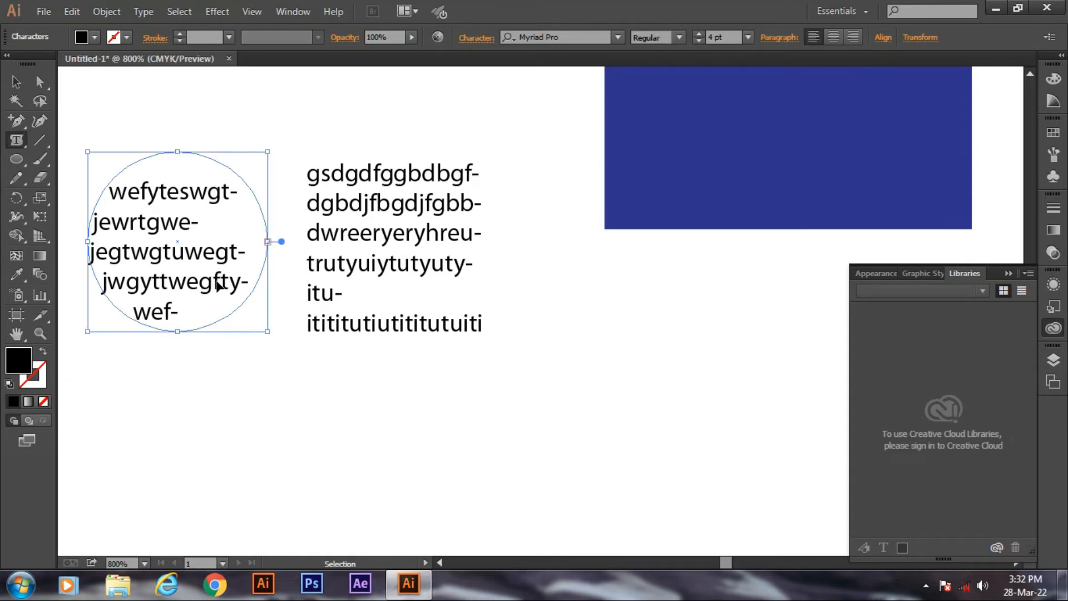
pyautogui.hotkey('ctrl', 'a')
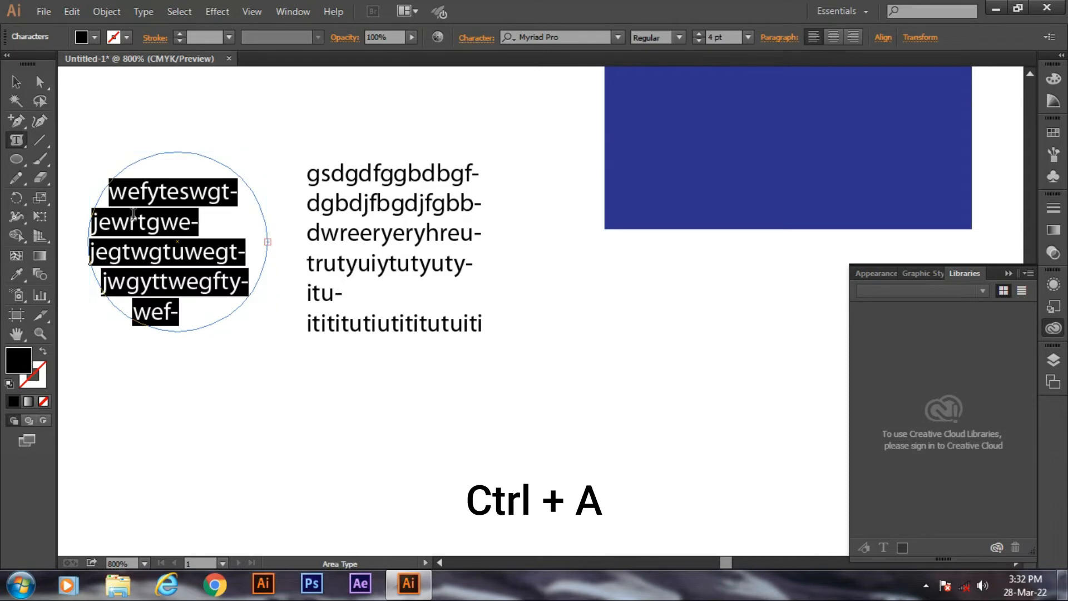
pyautogui.click(700, 41)
pyautogui.click(699, 40)
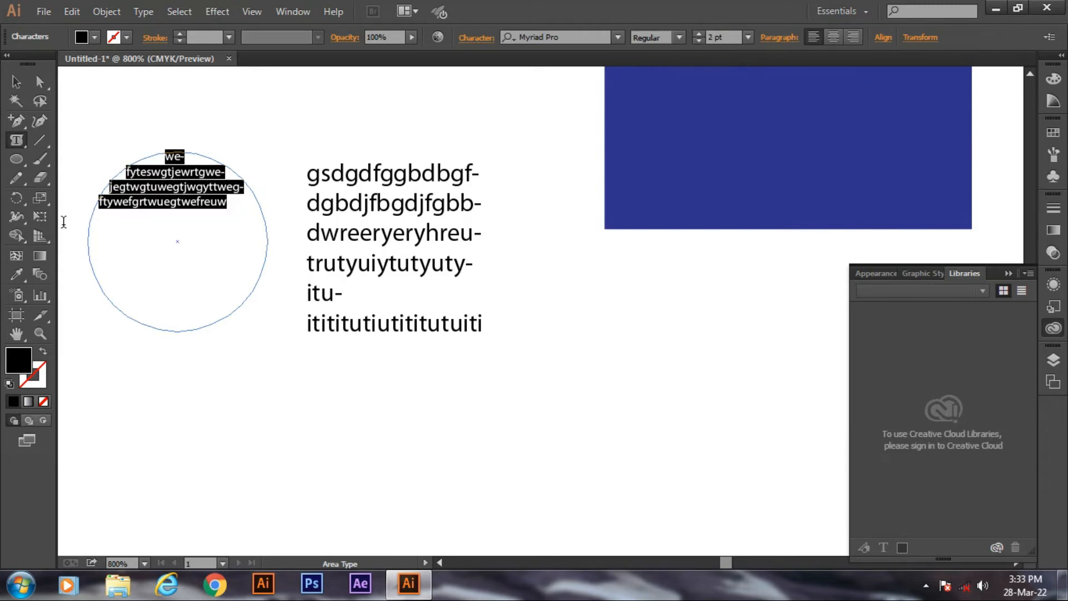
# Add more random letters at the end of the circle's text, starting with "wetwert" and ending with "heer"
pyautogui.click(227, 202)
pyautogui.write('-wetwert')
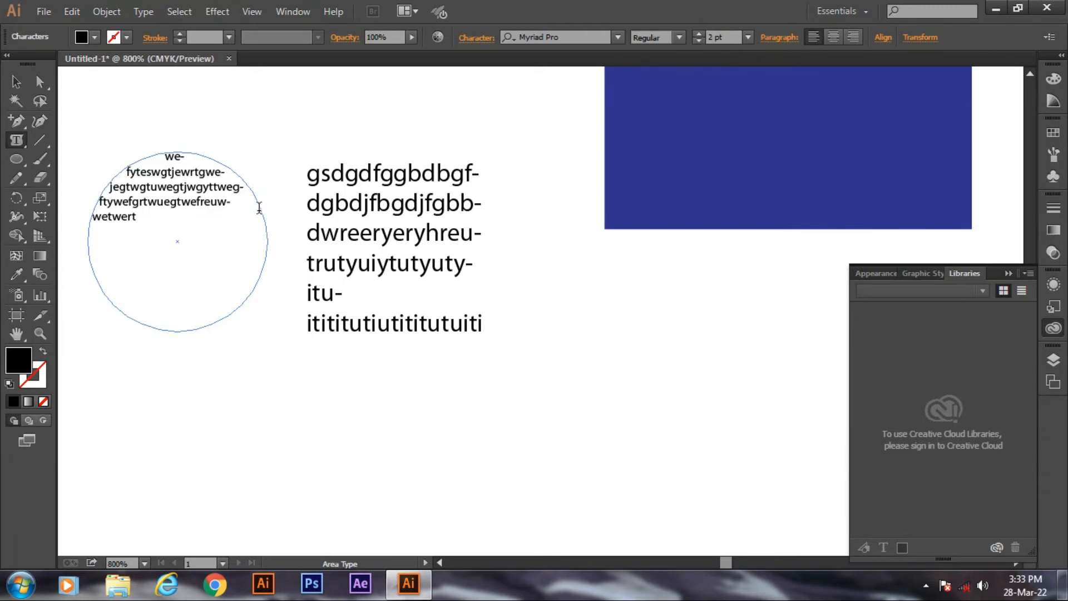
pyautogui.write('wetweterityweityeowryterhgkdfh')
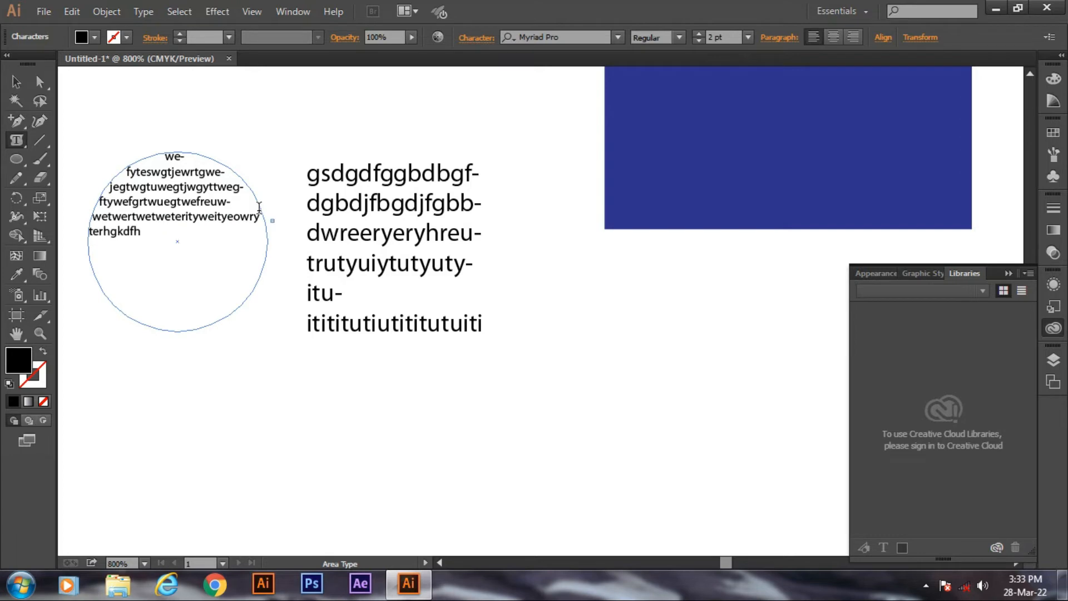
pyautogui.write('grsdugiefutrgtewrshgxdjghkdfhugdkhkdfjg')
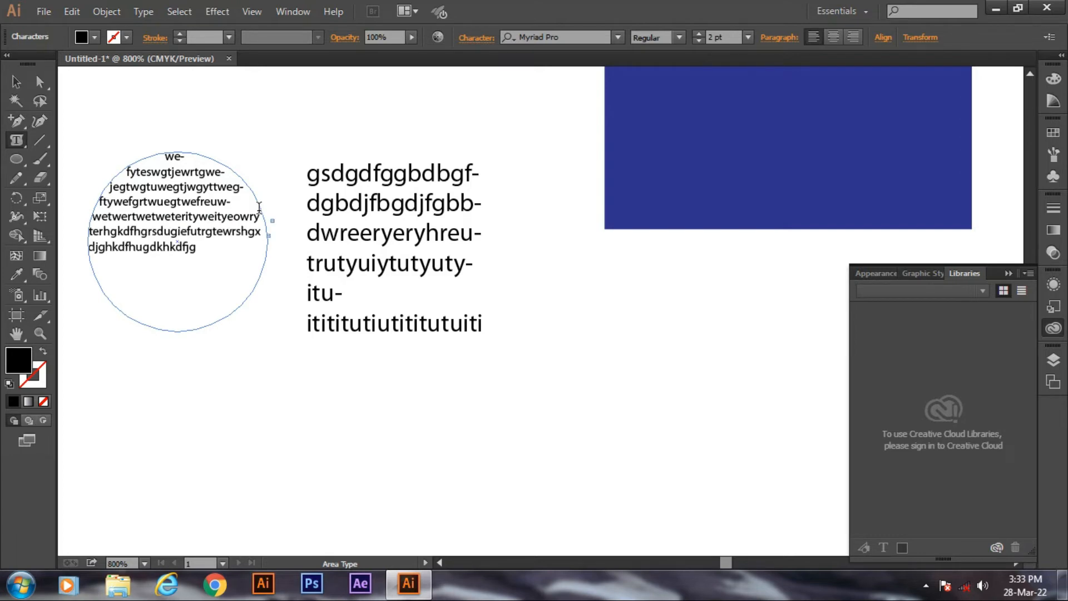
pyautogui.write('.sdfgjklp9reyie{Thgjtgdrihgt')
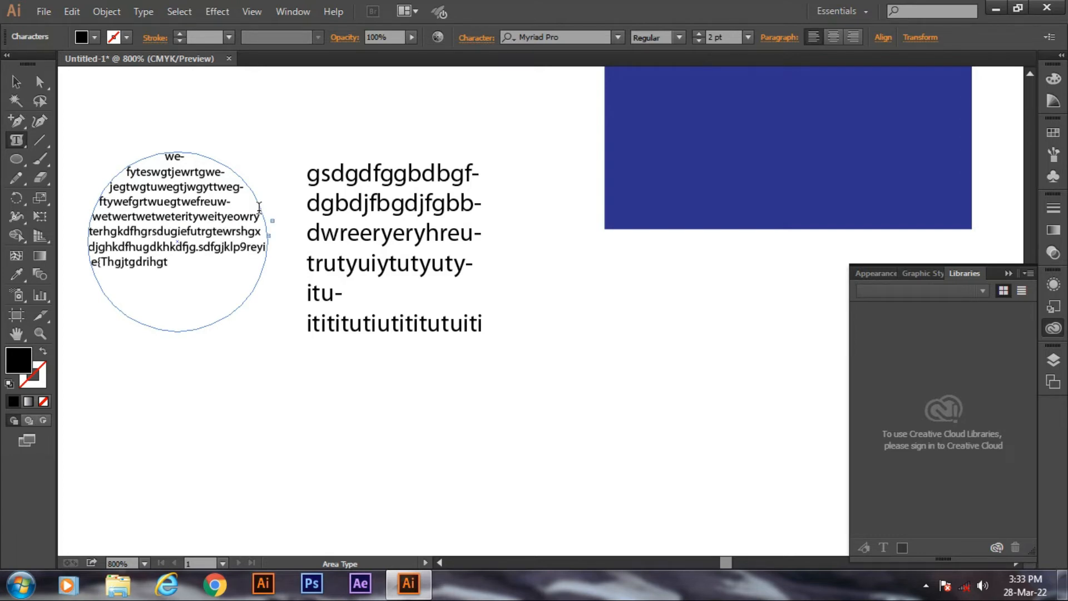
pyautogui.write('heer')
# Delete the circular text area and the square text area with the Selection tool
pyautogui.click(16, 82)
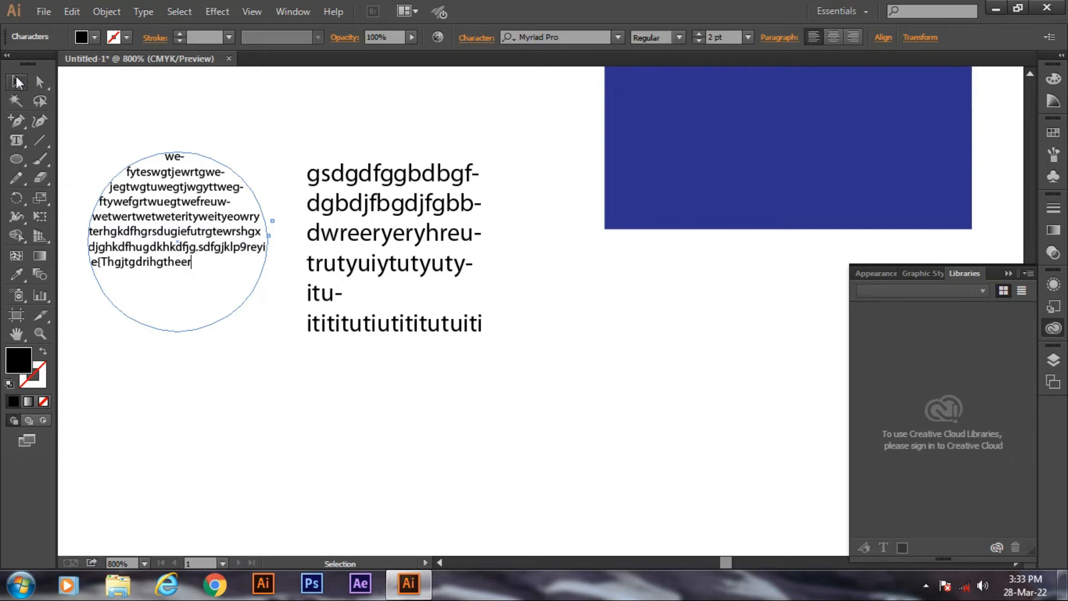
pyautogui.click(160, 281)
pyautogui.moveTo(159, 281); pyautogui.dragTo(189, 281)
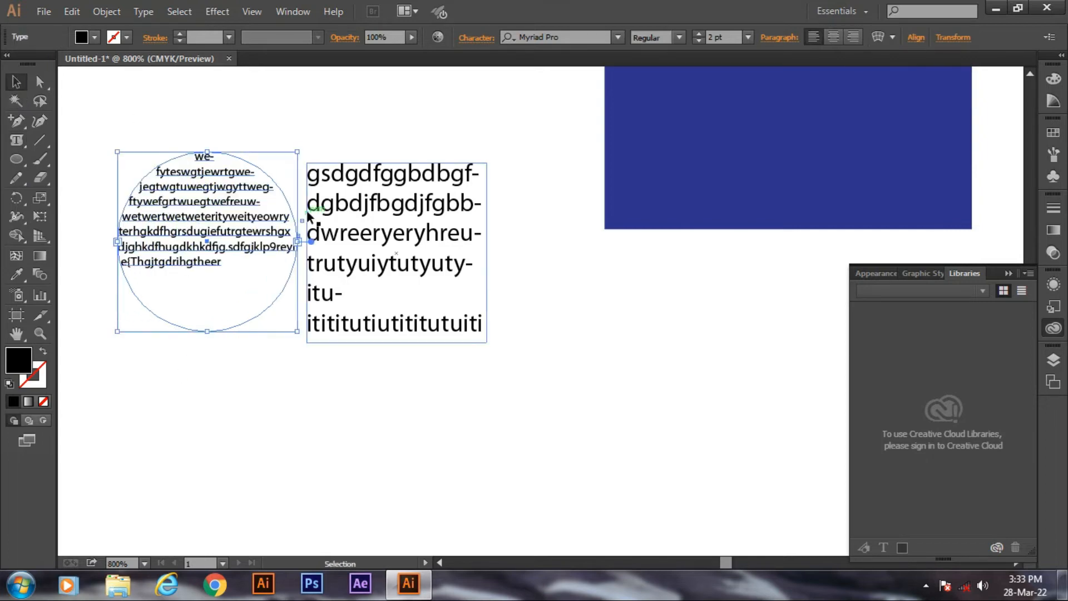
pyautogui.press('Delete')
pyautogui.moveTo(262, 140); pyautogui.dragTo(508, 380)
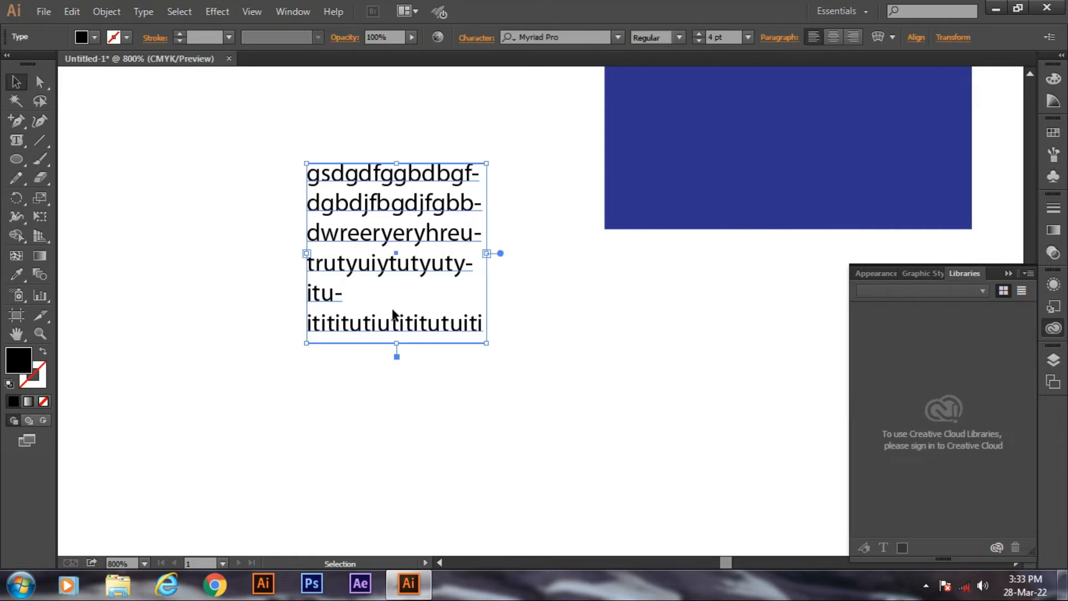
pyautogui.press('Delete')
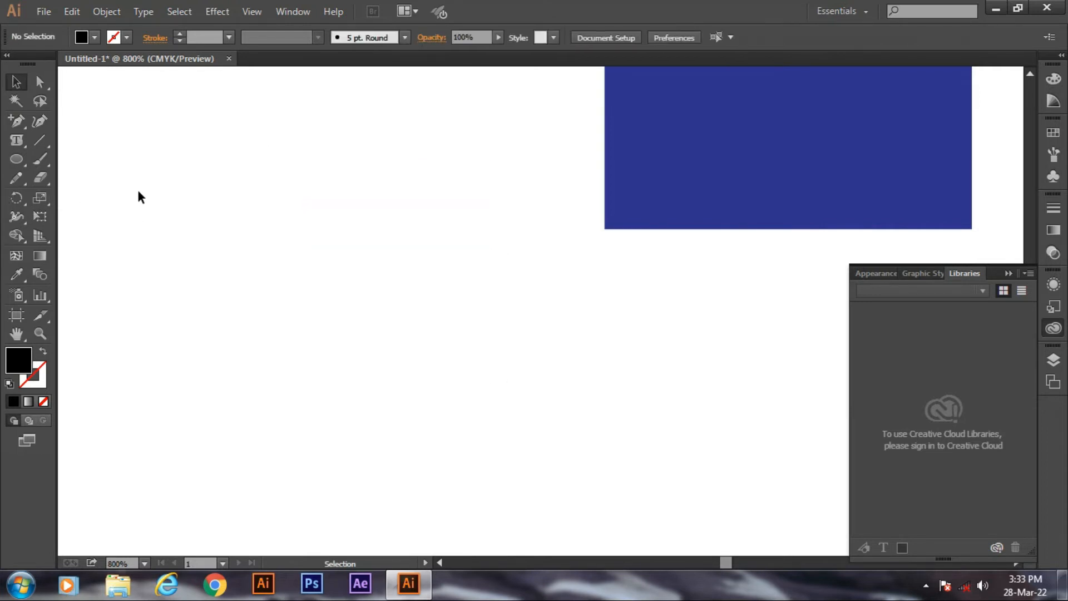
# Draw an open S-shaped path with three anchor points with the Pen tool, ending on the blue square, and deselect it
pyautogui.moveTo(15, 145); pyautogui.dragTo(121, 179)
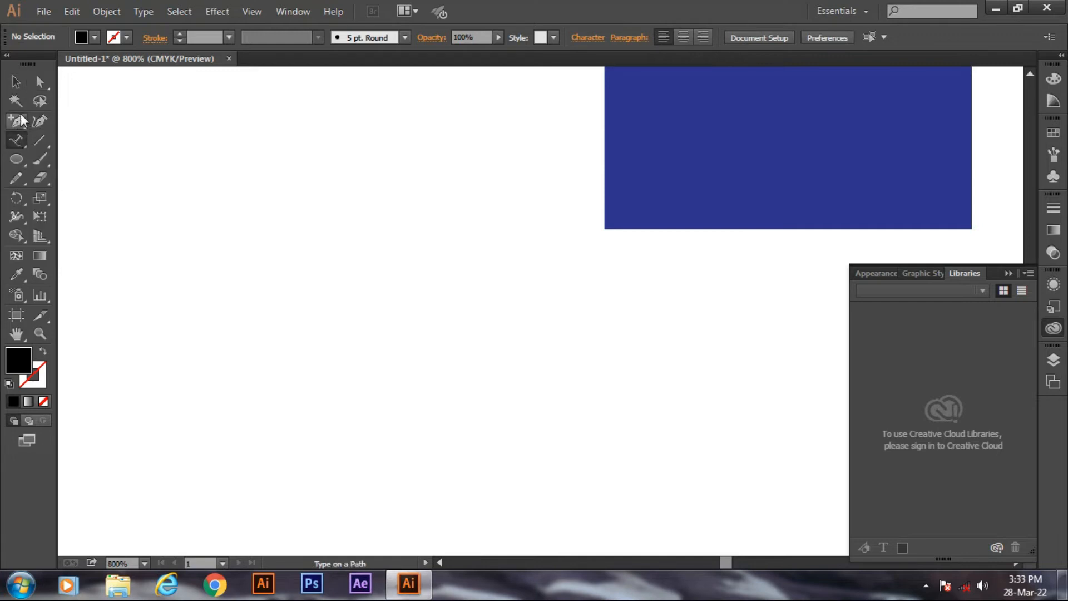
pyautogui.moveTo(17, 118); pyautogui.dragTo(81, 127)
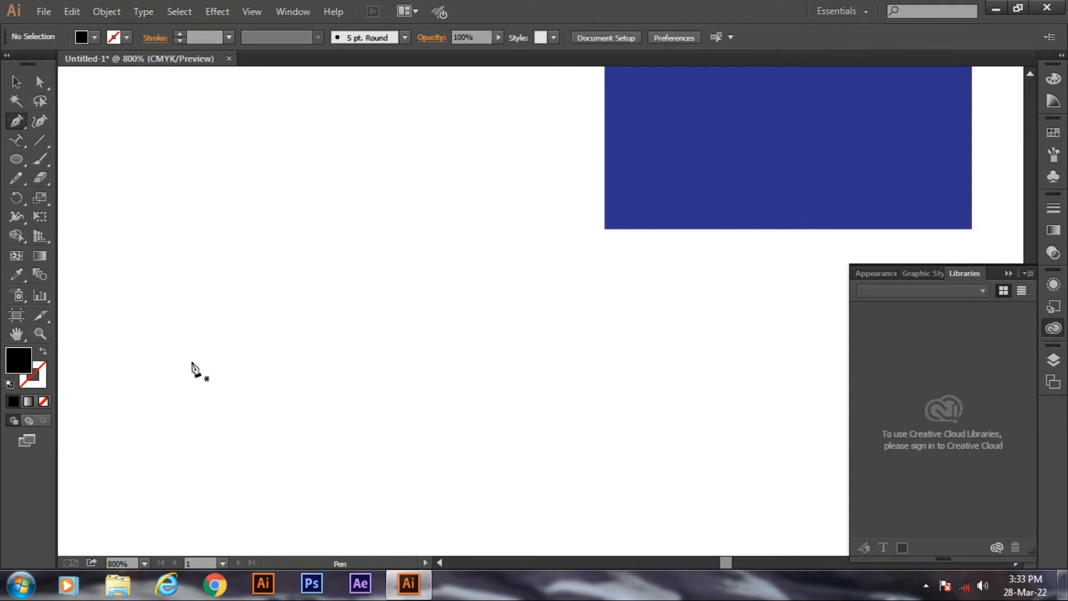
pyautogui.click(241, 298)
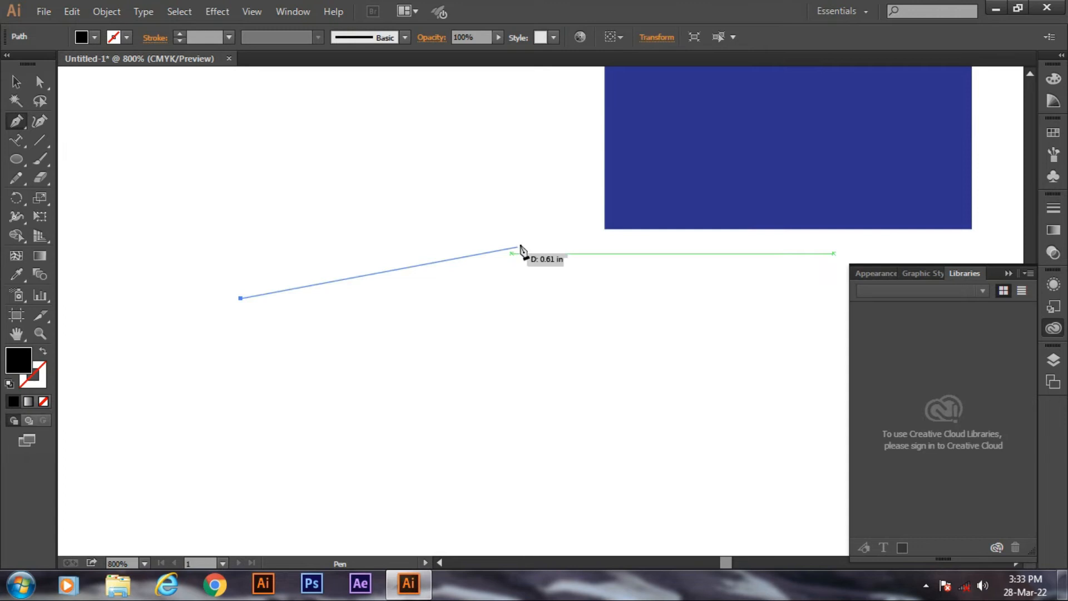
pyautogui.click(472, 194)
pyautogui.moveTo(480, 193); pyautogui.dragTo(595, 233)
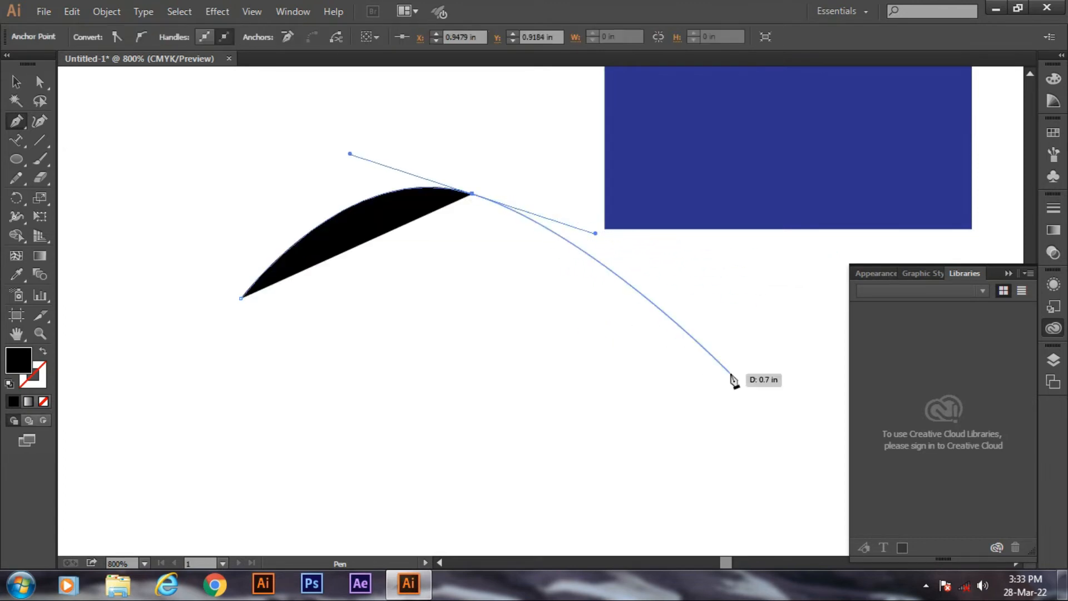
pyautogui.click(685, 122)
pyautogui.moveTo(686, 123); pyautogui.dragTo(72, 132)
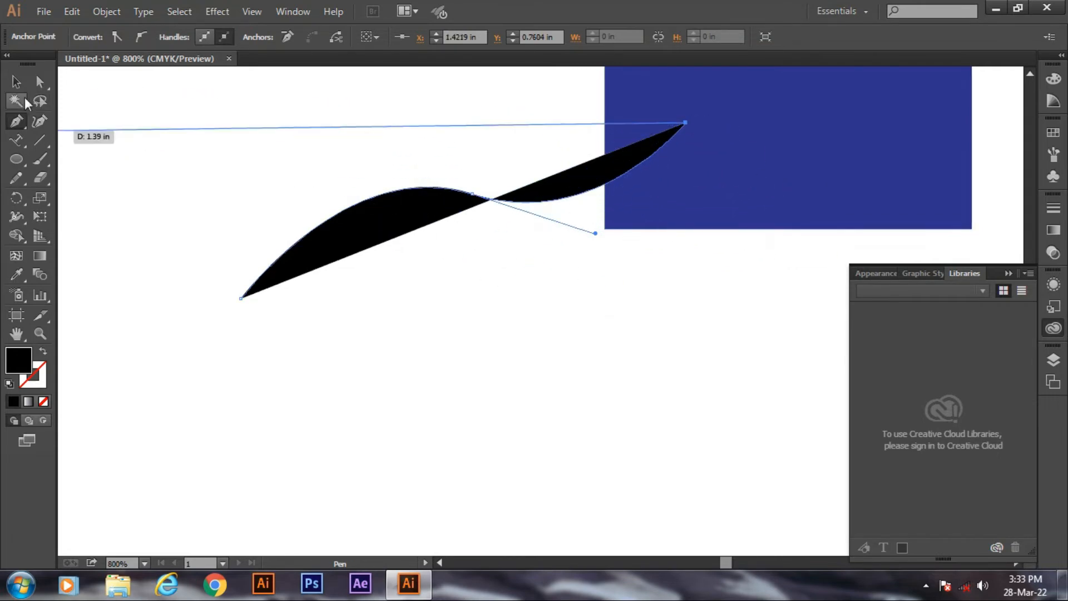
pyautogui.press('v')
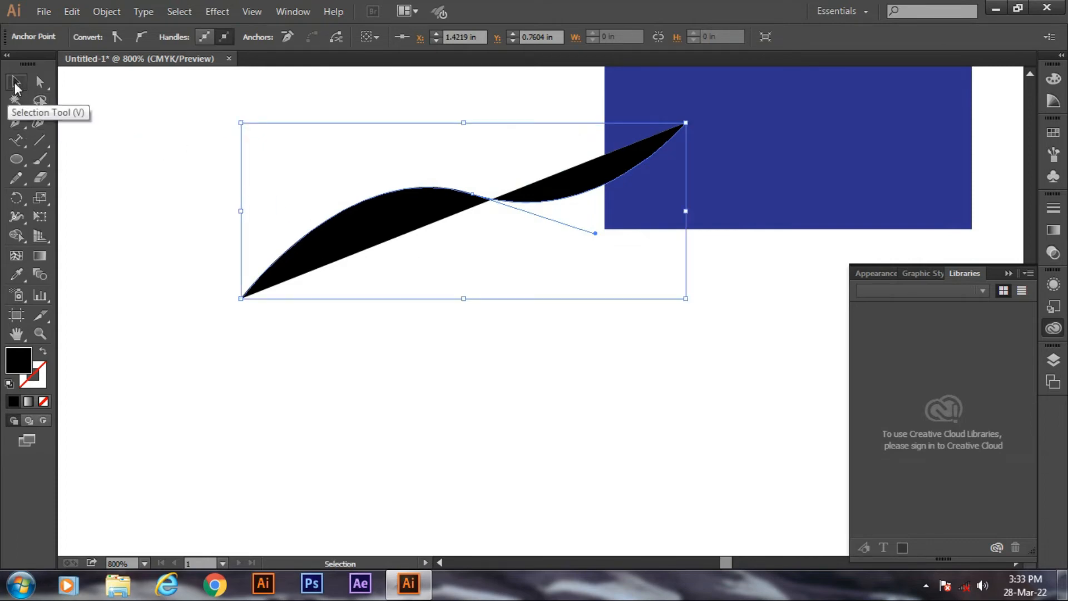
pyautogui.click(147, 180)
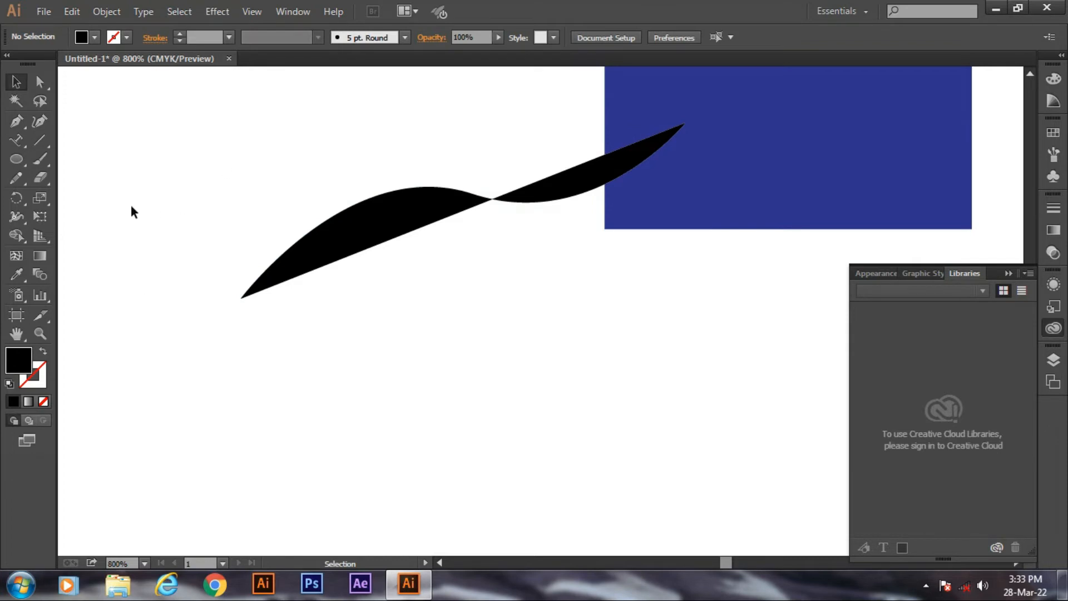
# Remove the fill from the S-shaped path and give it a red stroke
pyautogui.click(299, 224)
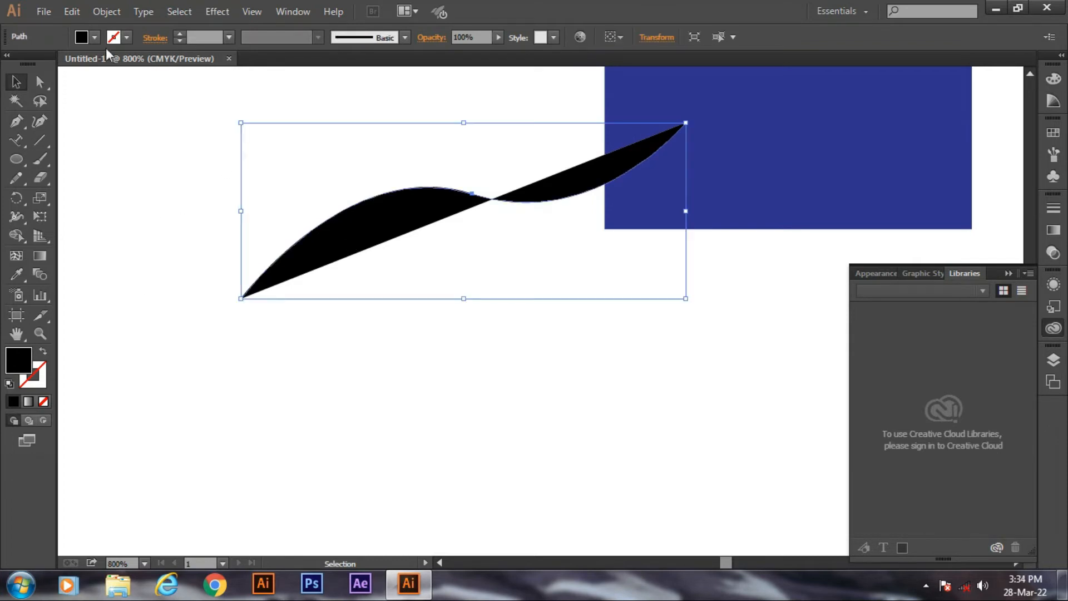
pyautogui.click(93, 37)
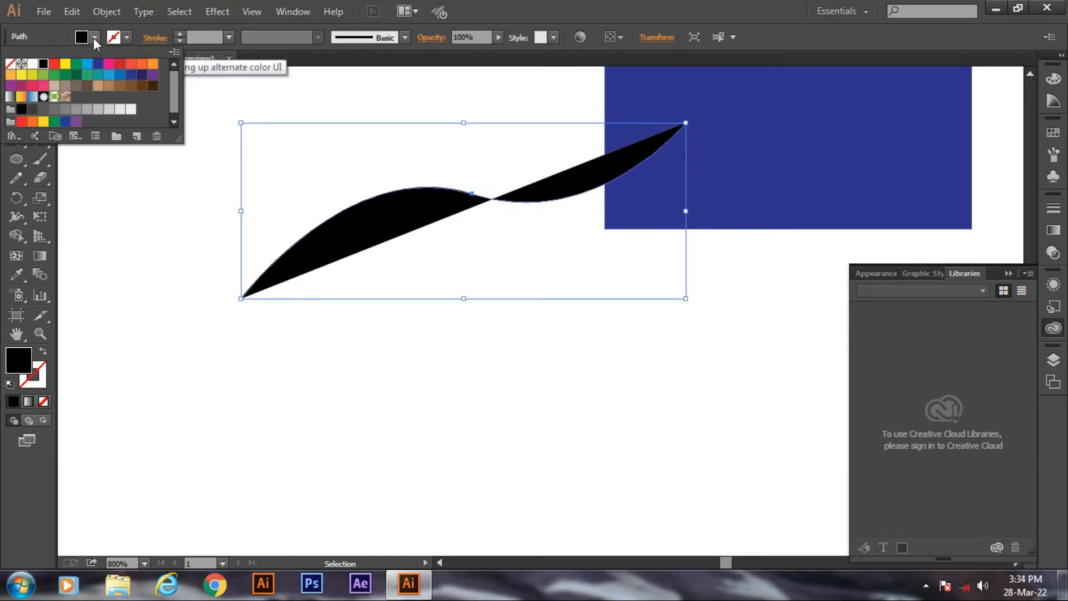
pyautogui.click(10, 64)
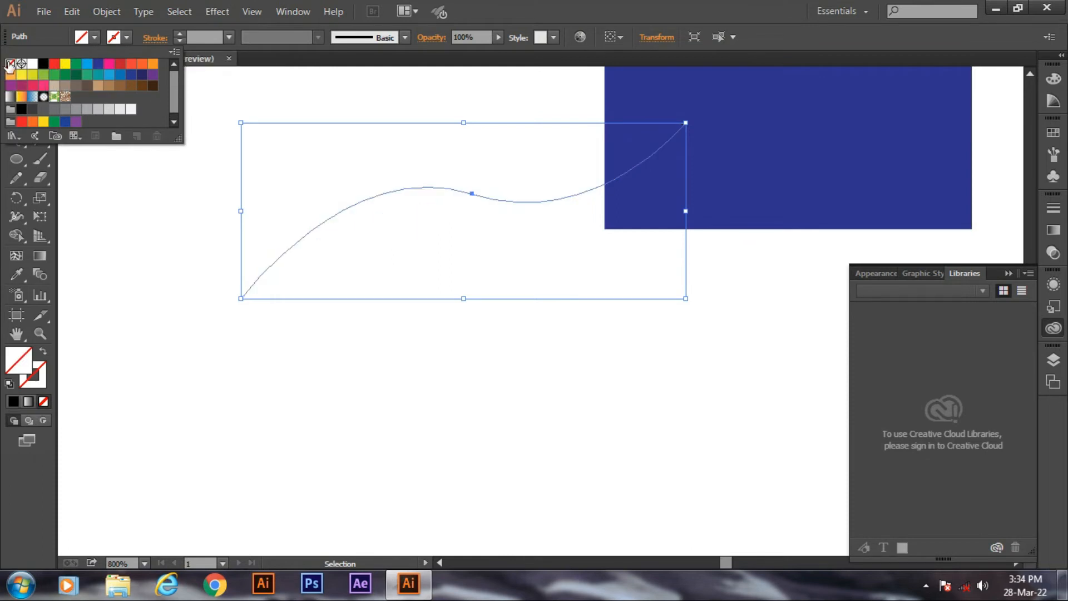
pyautogui.click(128, 35)
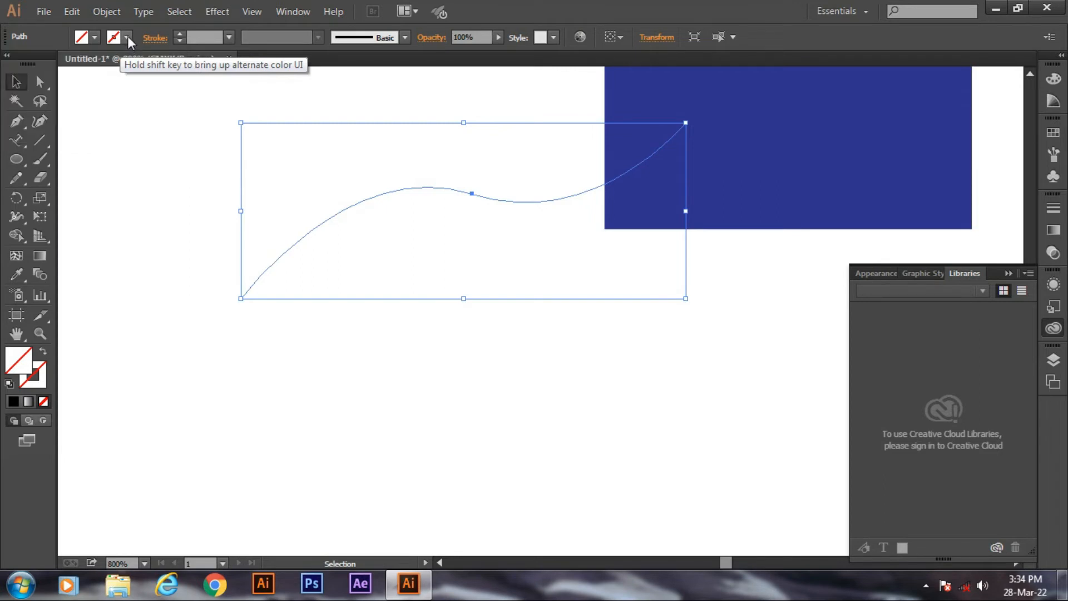
pyautogui.click(128, 36)
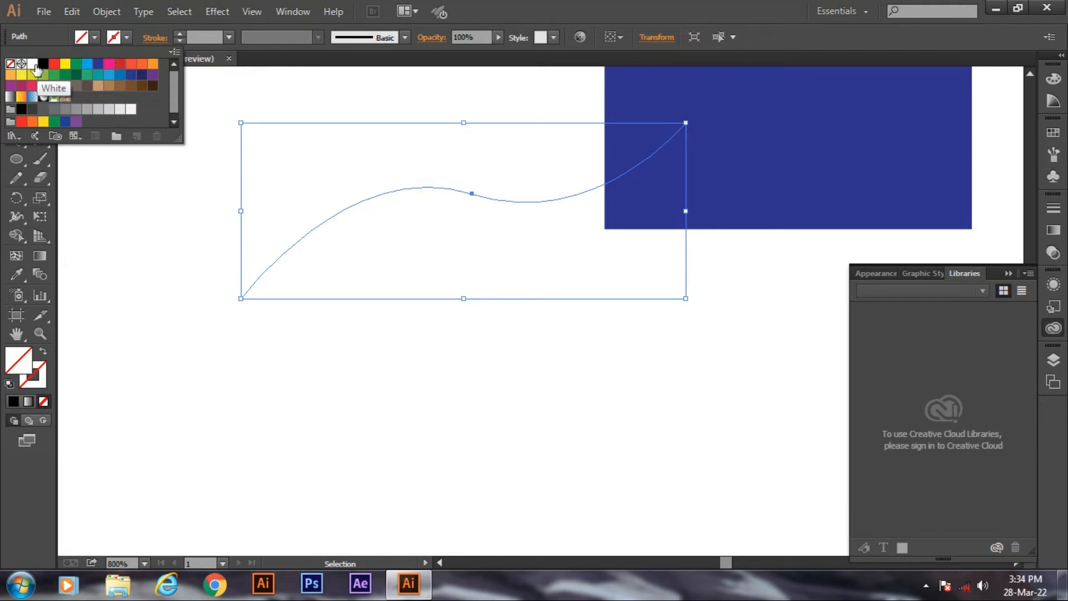
pyautogui.click(54, 64)
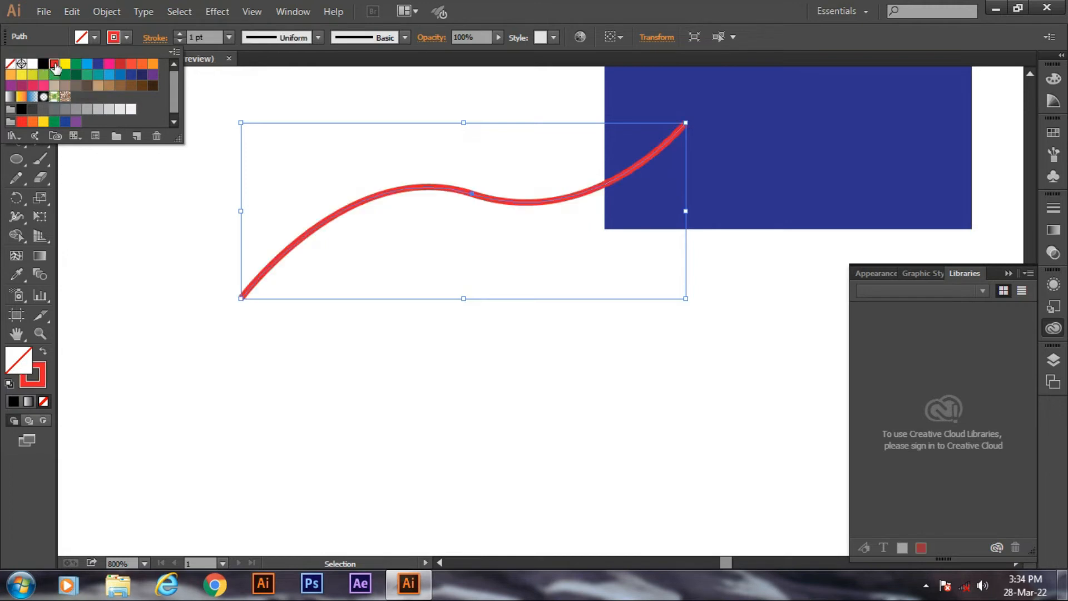
# Set the S-shaped path's stroke weight to 0.5 pt
pyautogui.click(180, 41)
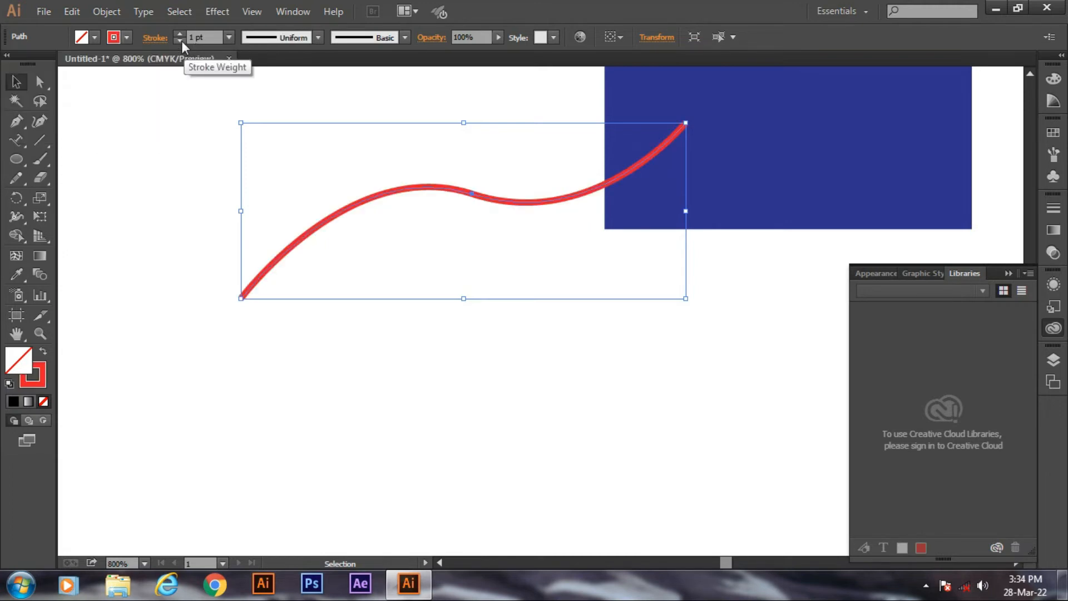
pyautogui.click(180, 40)
pyautogui.click(228, 37)
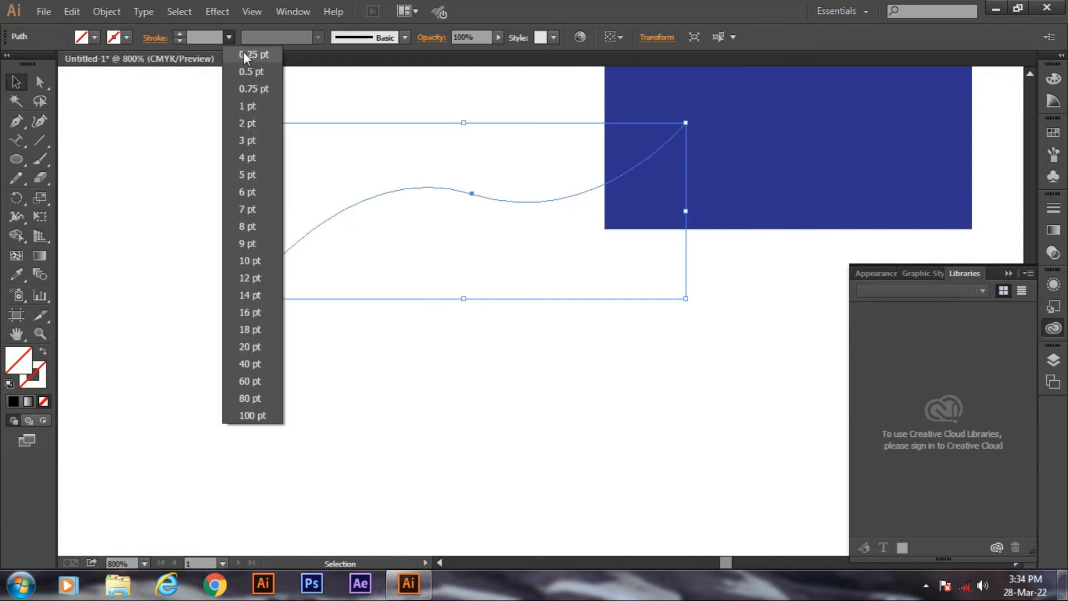
pyautogui.click(255, 71)
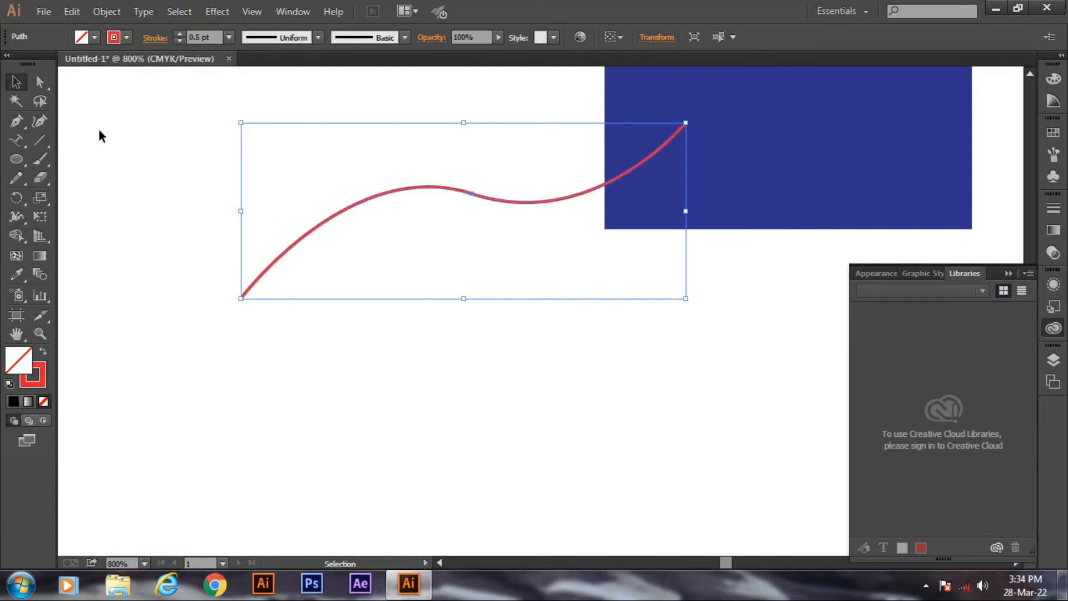
# Fill the S-shaped path with random letters using the Type on a Path tool, starting with "frgdsjfygfuysdygfsfsfgrfsef"
pyautogui.click(18, 140)
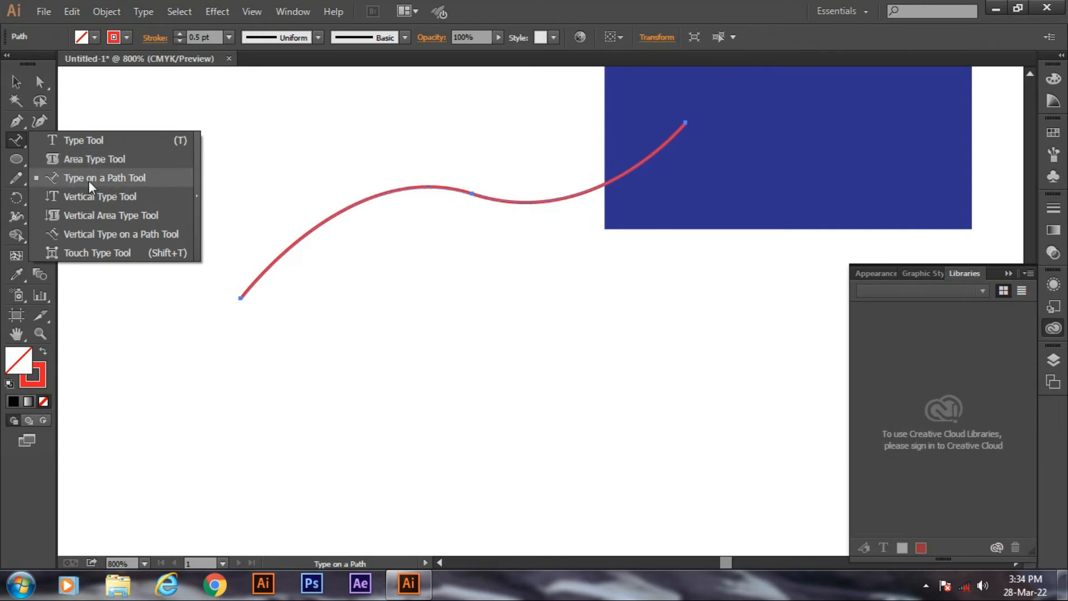
pyautogui.click(151, 178)
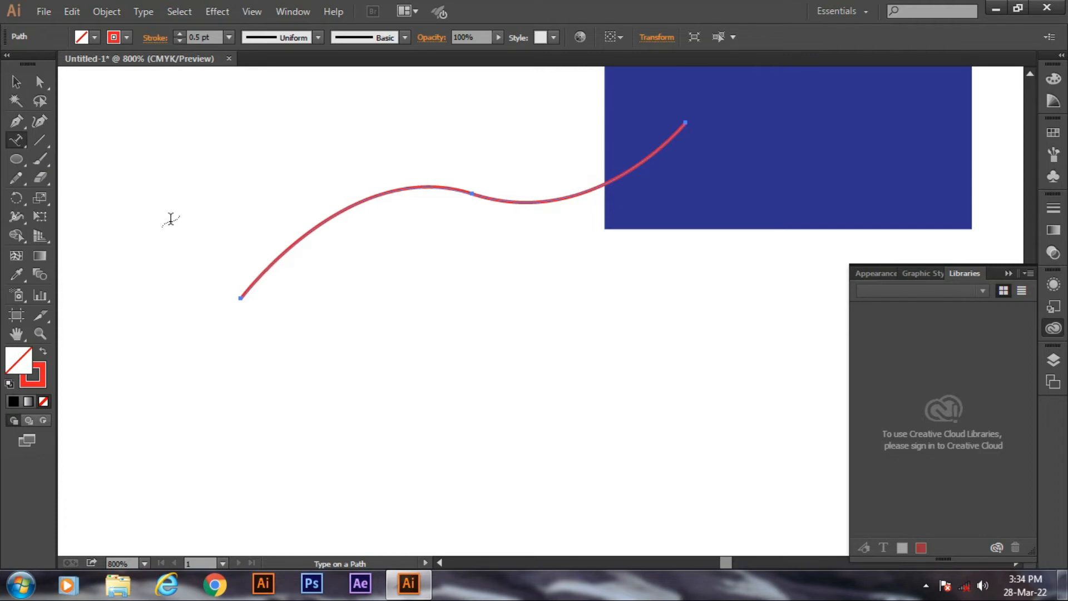
pyautogui.click(269, 262)
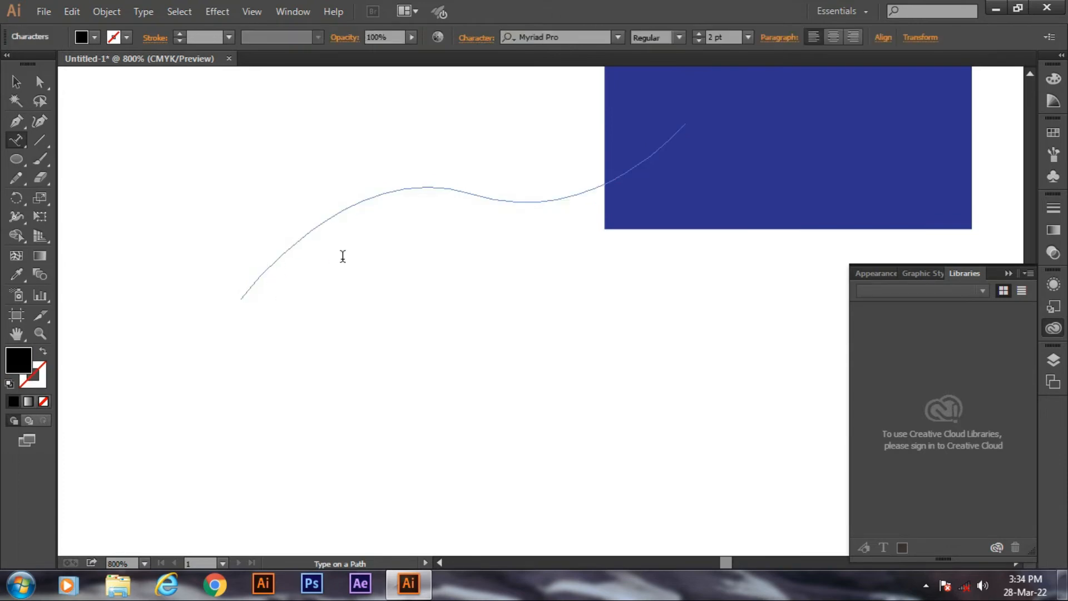
pyautogui.write('frgdsjfygfuysdygfsfsfgrfsef')
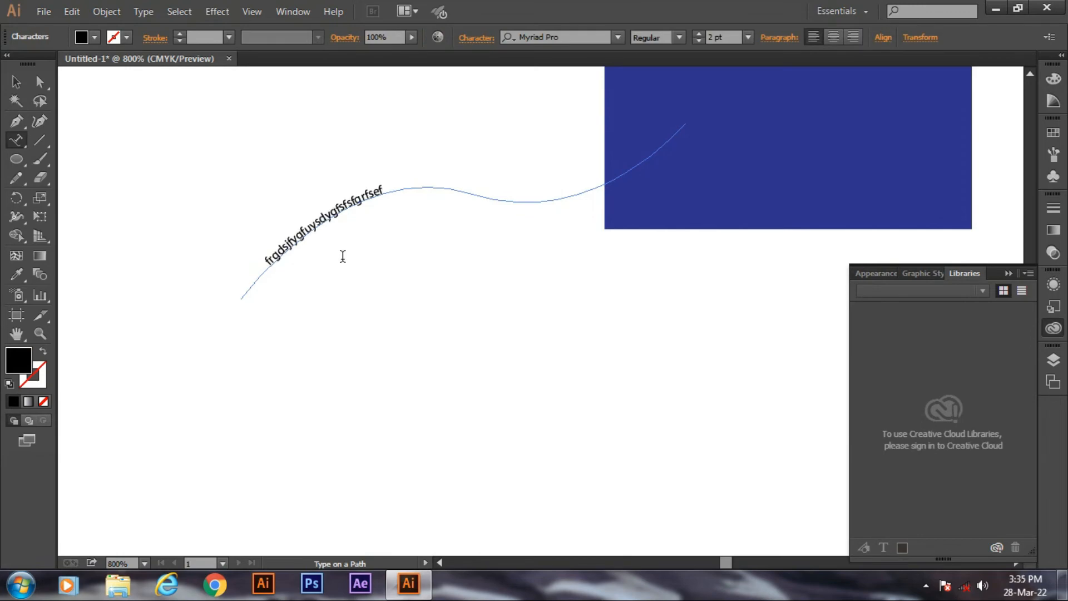
pyautogui.write('dsjgfsdfffffffffffffffffffffffffffffffffffffffffffffffffffffffffffffffffffffffffffffffff')
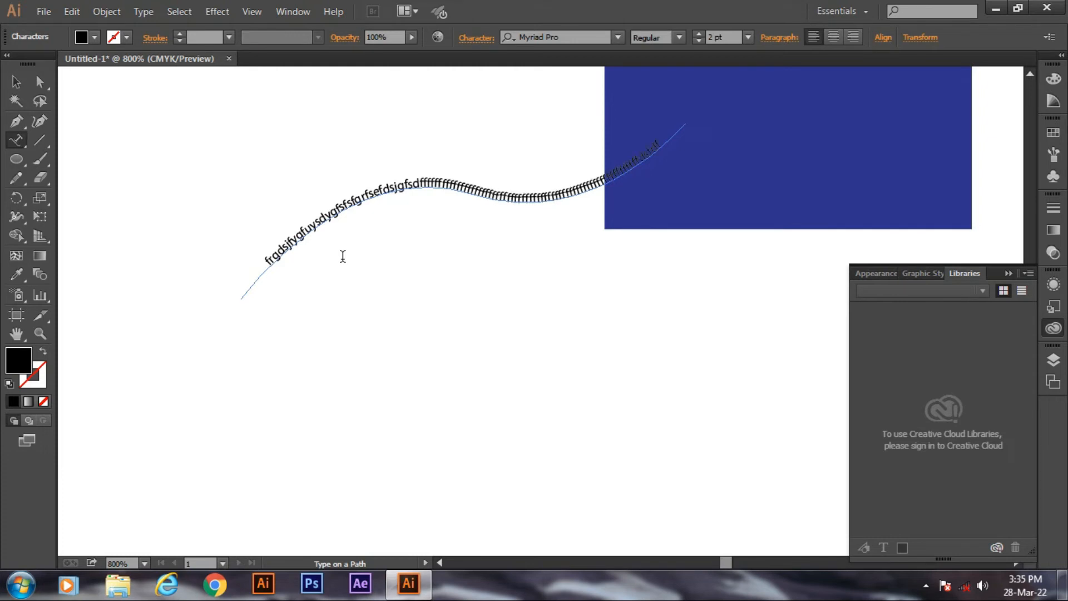
# Move the path text off the blue square with the Selection tool and delete it
pyautogui.click(17, 82)
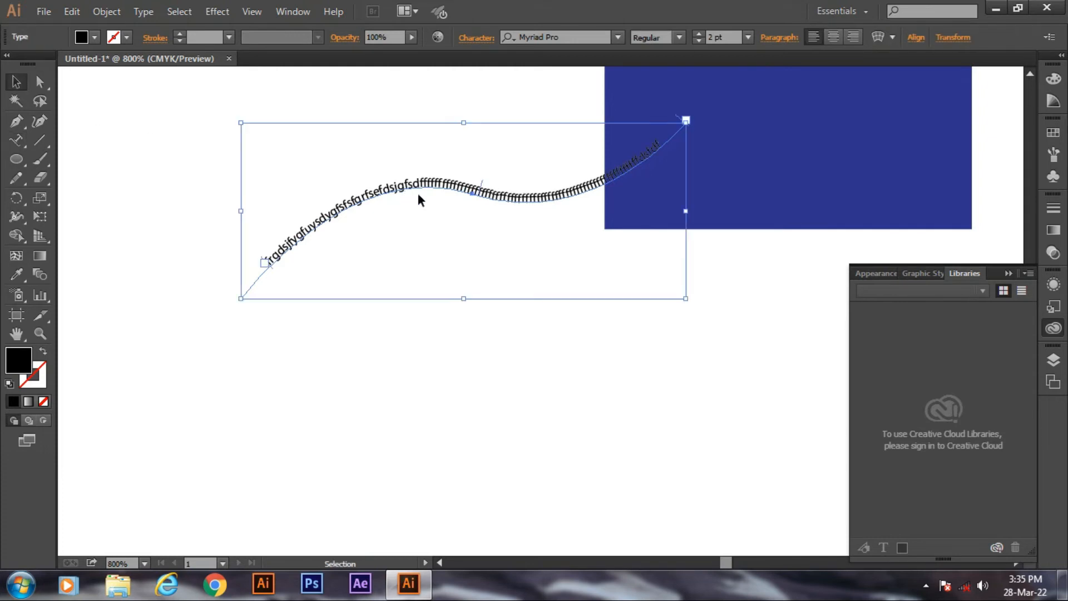
pyautogui.moveTo(425, 191); pyautogui.dragTo(298, 199)
pyautogui.click(330, 322)
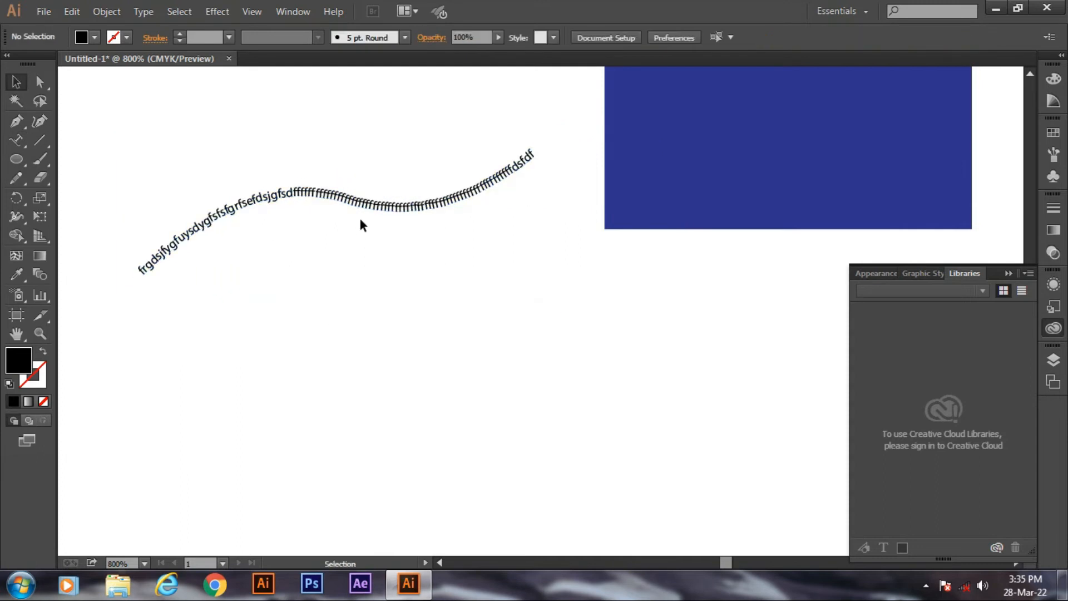
pyautogui.click(365, 207)
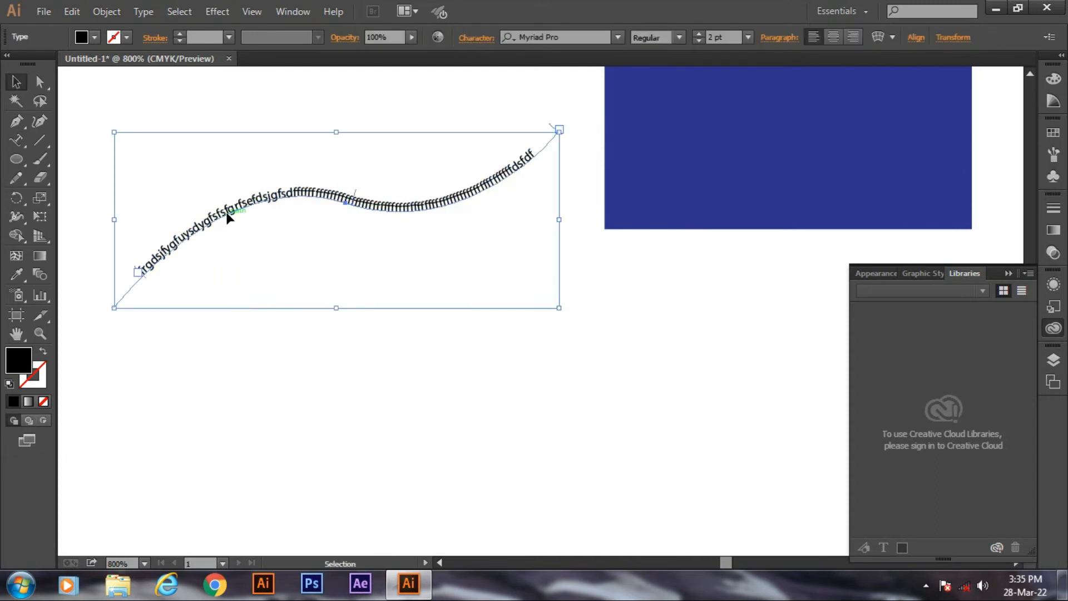
pyautogui.moveTo(228, 217); pyautogui.dragTo(263, 242)
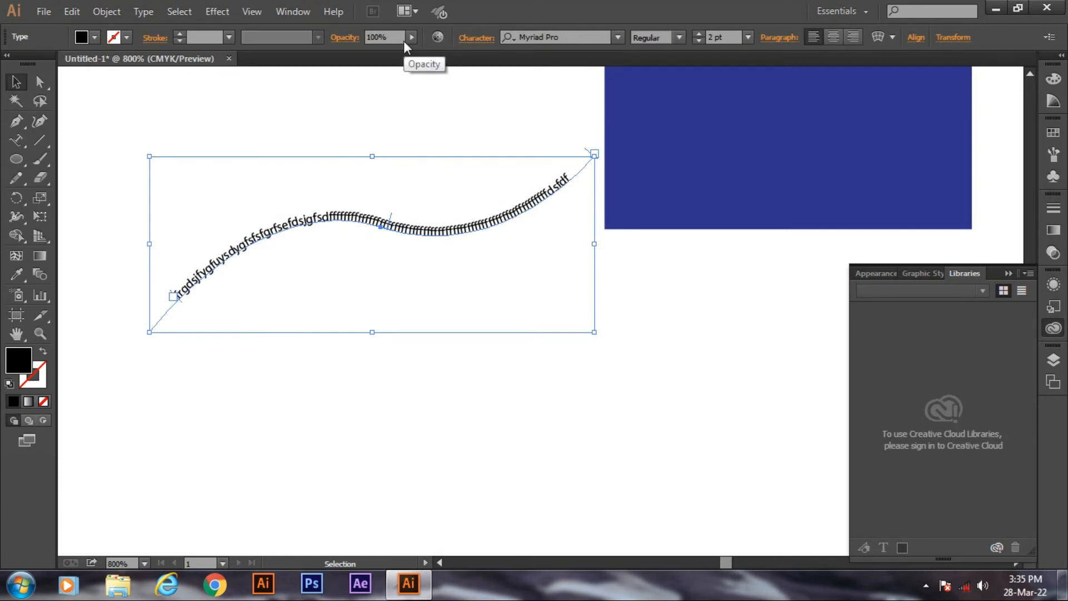
pyautogui.press('Delete')
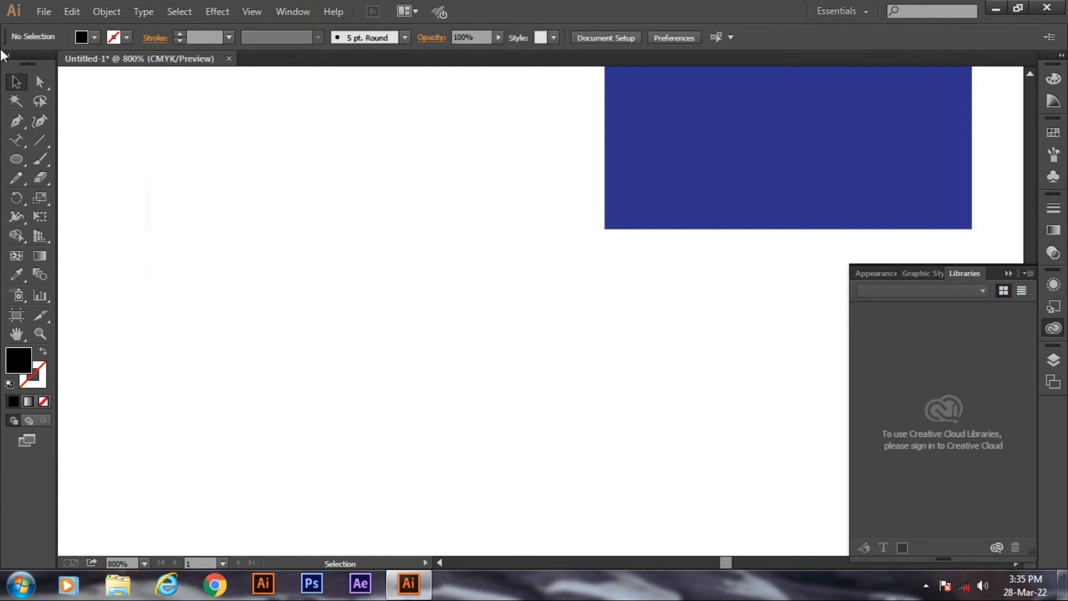
# Add the text "grdfdfhdfhd" on the empty artboard area beside the blue square with the Vertical Type tool
pyautogui.click(22, 140)
pyautogui.click(22, 139)
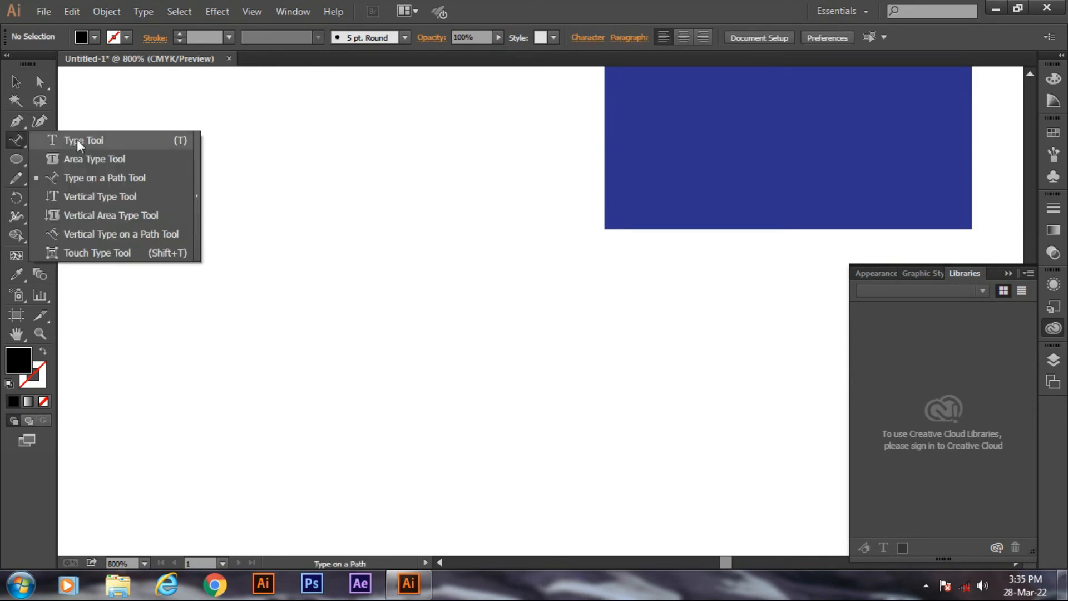
pyautogui.click(122, 200)
pyautogui.click(290, 201)
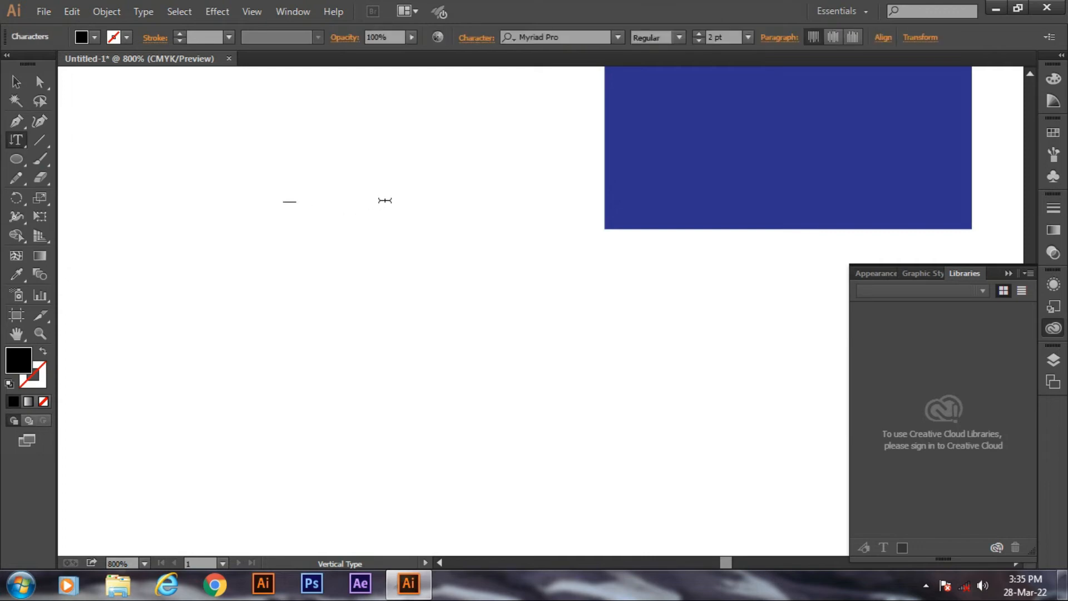
pyautogui.write('grdfdfhdfhd')
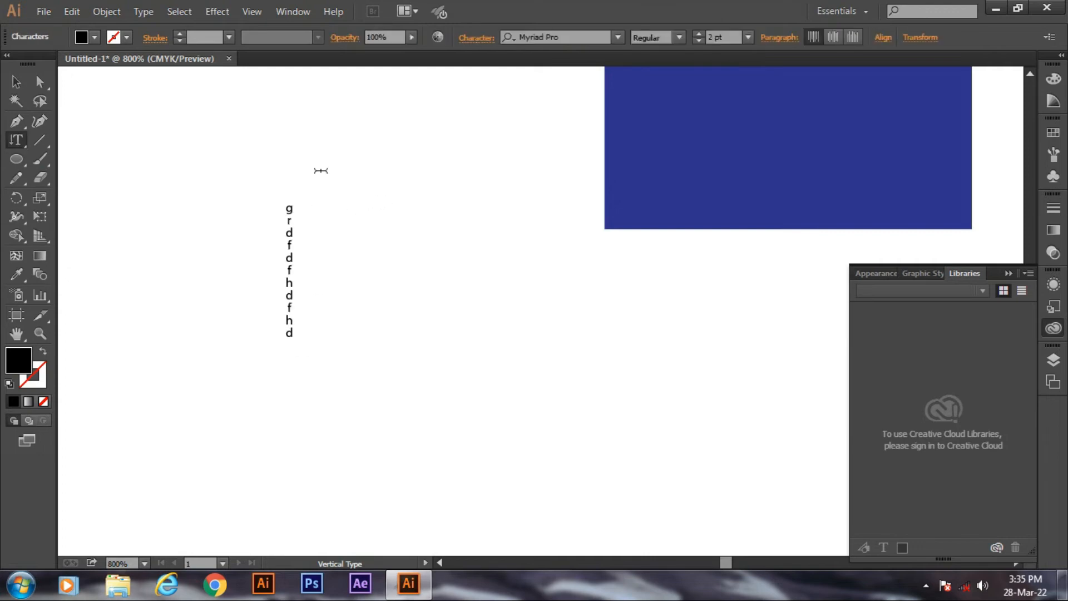
# Select all the vertical text and increase its font size to 6 pt
pyautogui.hotkey('ctrl', 'a')
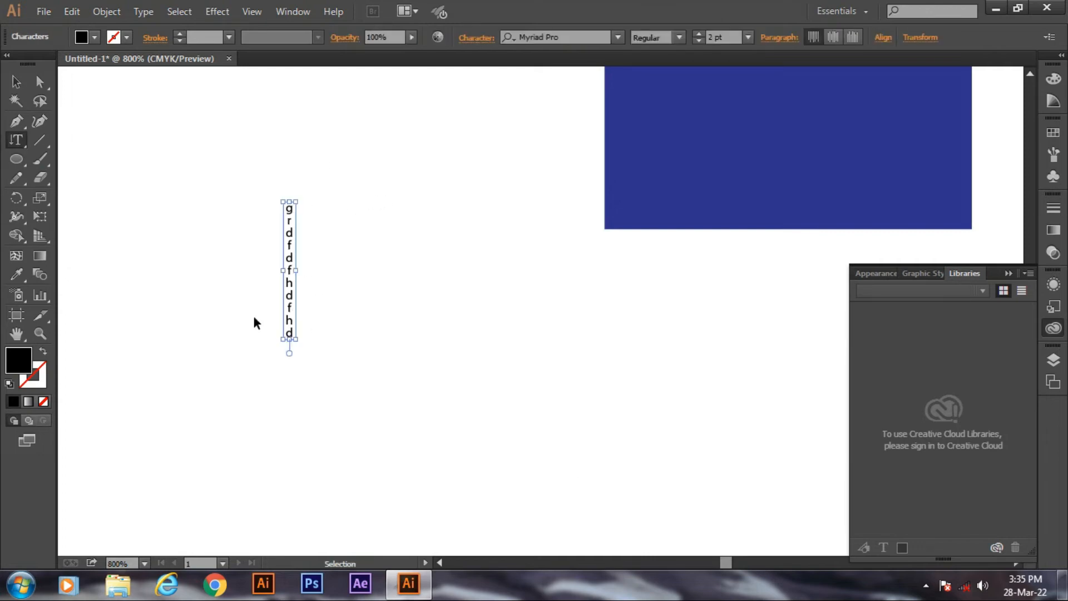
pyautogui.hotkey('ctrl', 'a')
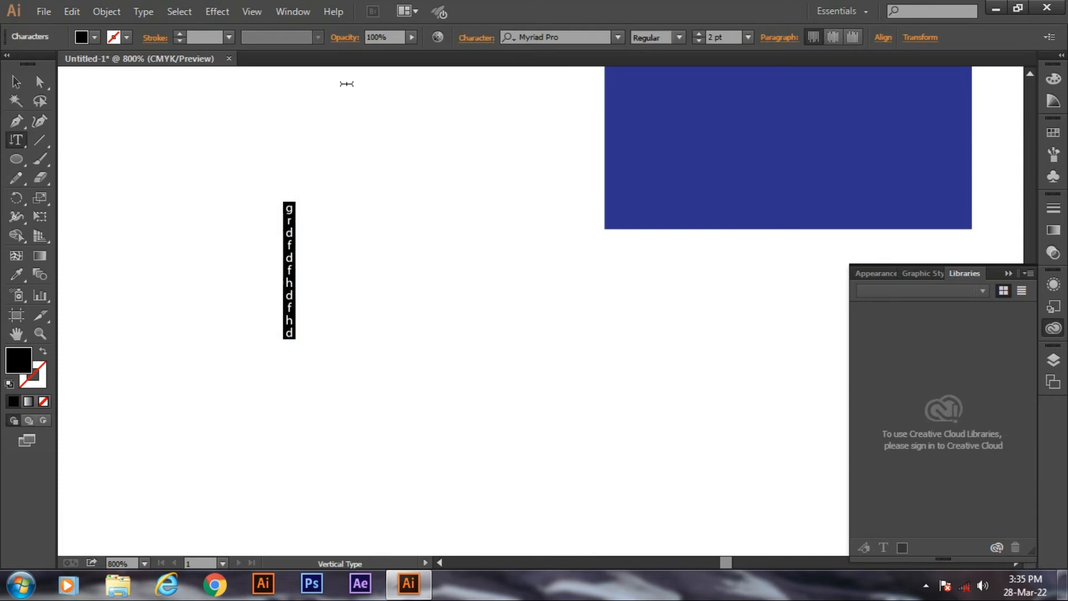
pyautogui.click(700, 33)
pyautogui.click(700, 33)
pyautogui.click(700, 33)
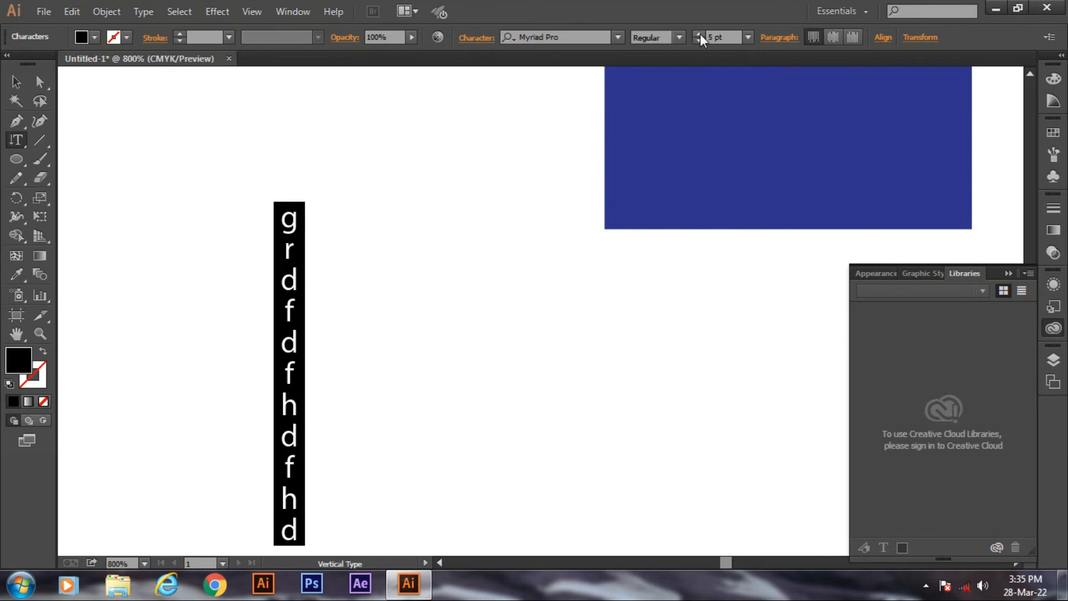
pyautogui.click(700, 34)
pyautogui.click(15, 100)
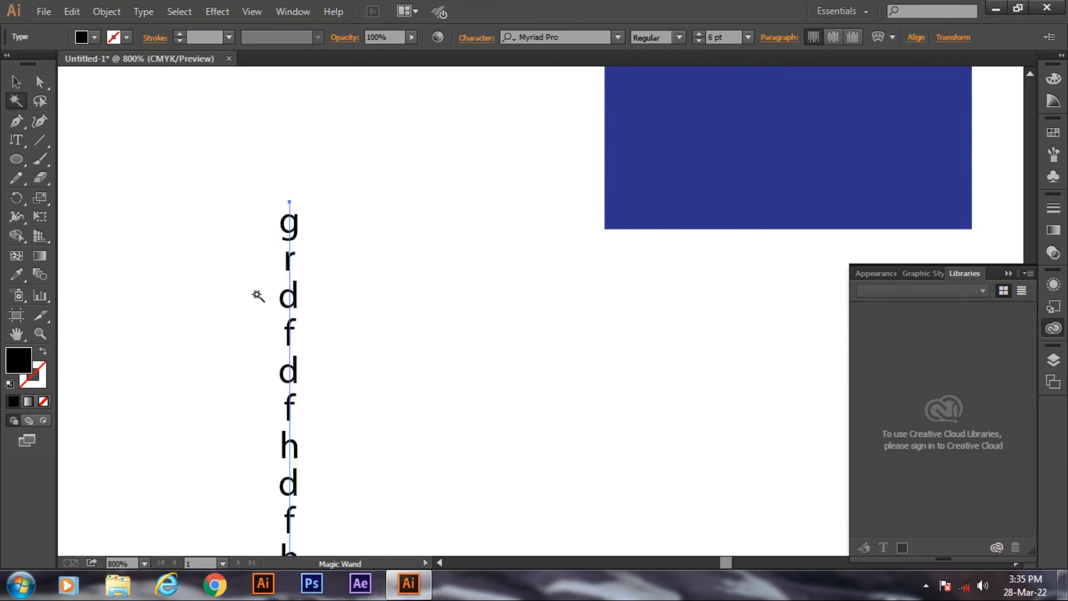
# Move the vertical text up and closer to the blue square with the Selection tool
pyautogui.click(16, 82)
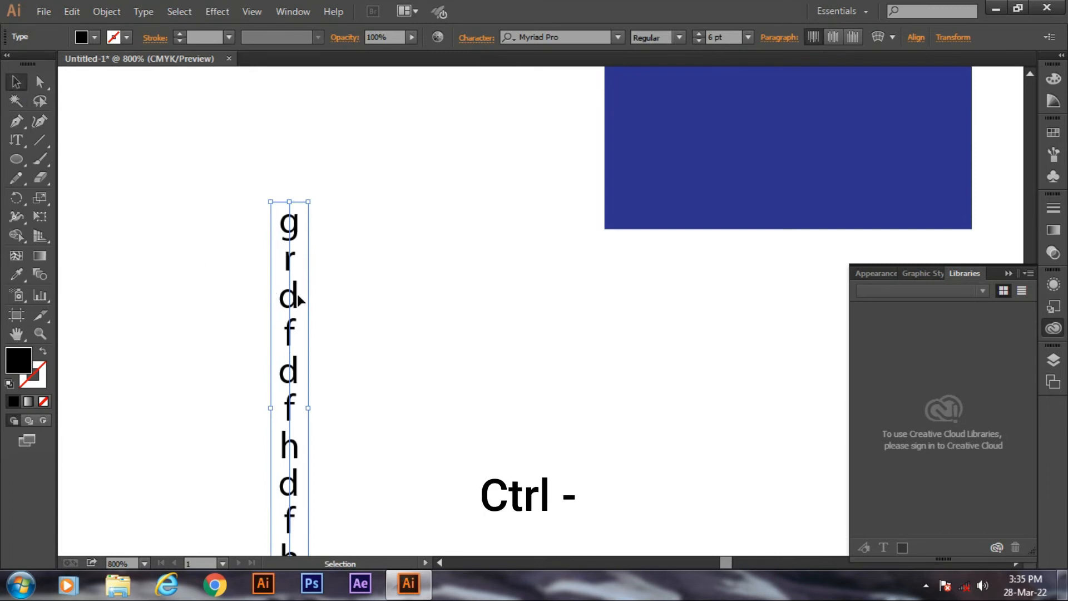
pyautogui.moveTo(297, 294); pyautogui.dragTo(361, 157)
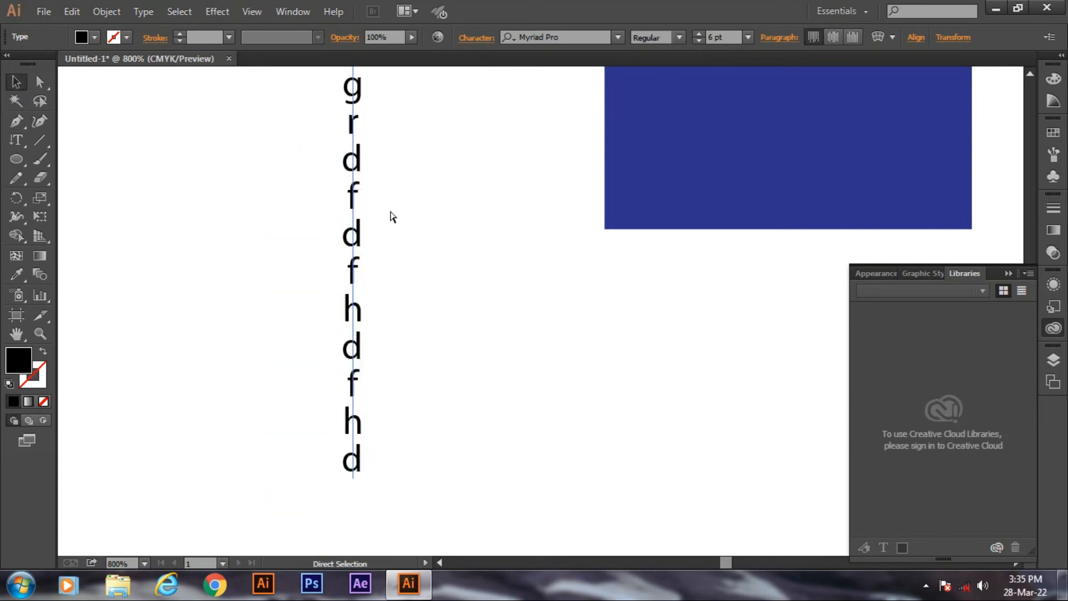
pyautogui.hotkey('ctrl', '-')
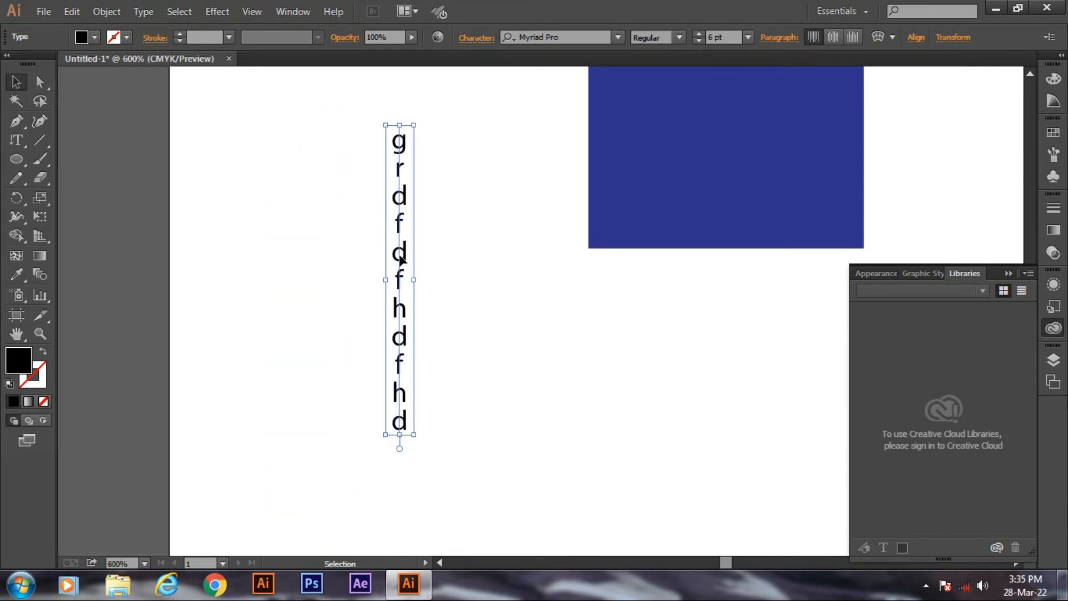
pyautogui.moveTo(400, 254); pyautogui.dragTo(410, 254)
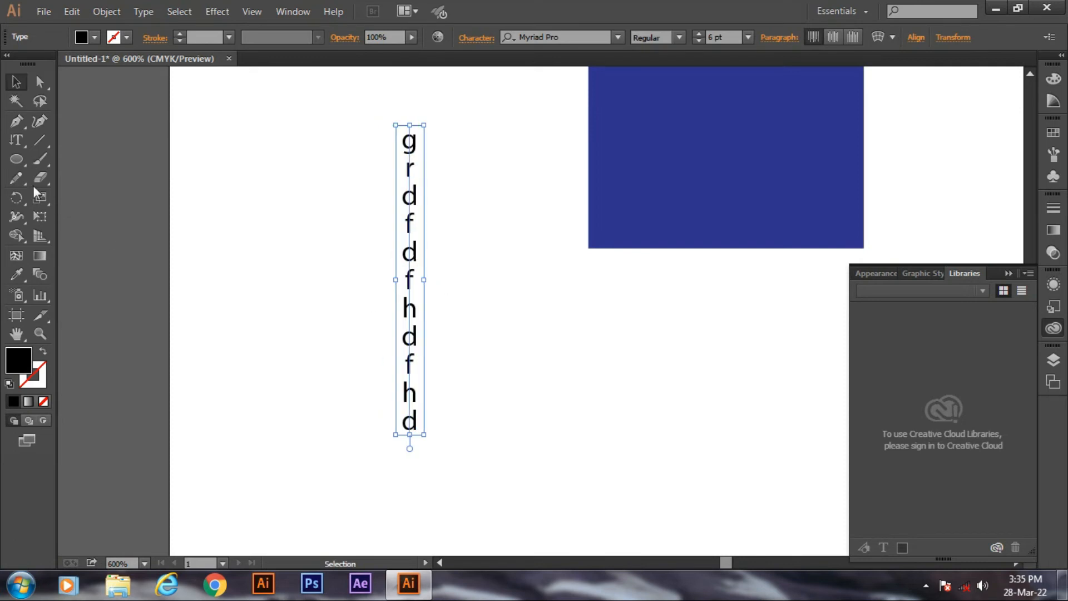
# Choose the Vertical Area Type tool, and draw a black ellipse on the artboard with the Ellipse tool
pyautogui.moveTo(16, 140); pyautogui.dragTo(47, 145)
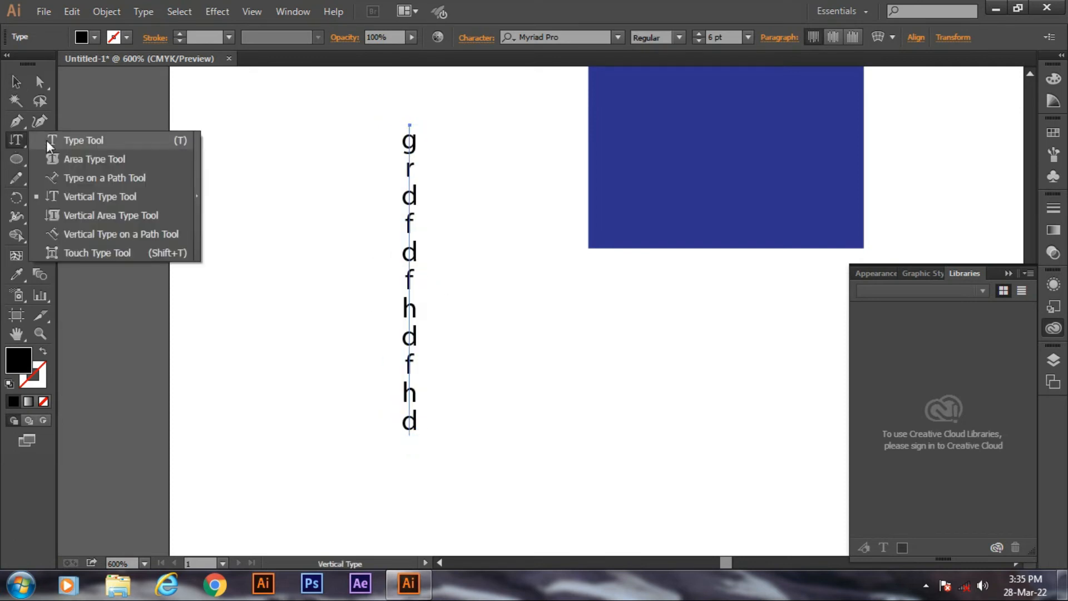
pyautogui.click(135, 197)
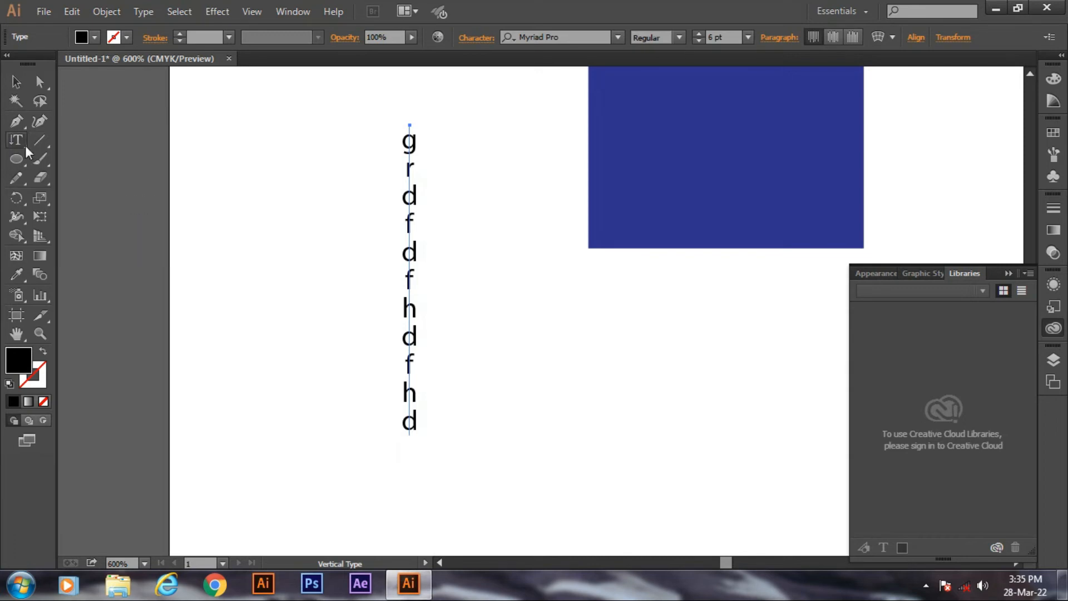
pyautogui.moveTo(19, 139); pyautogui.dragTo(72, 218)
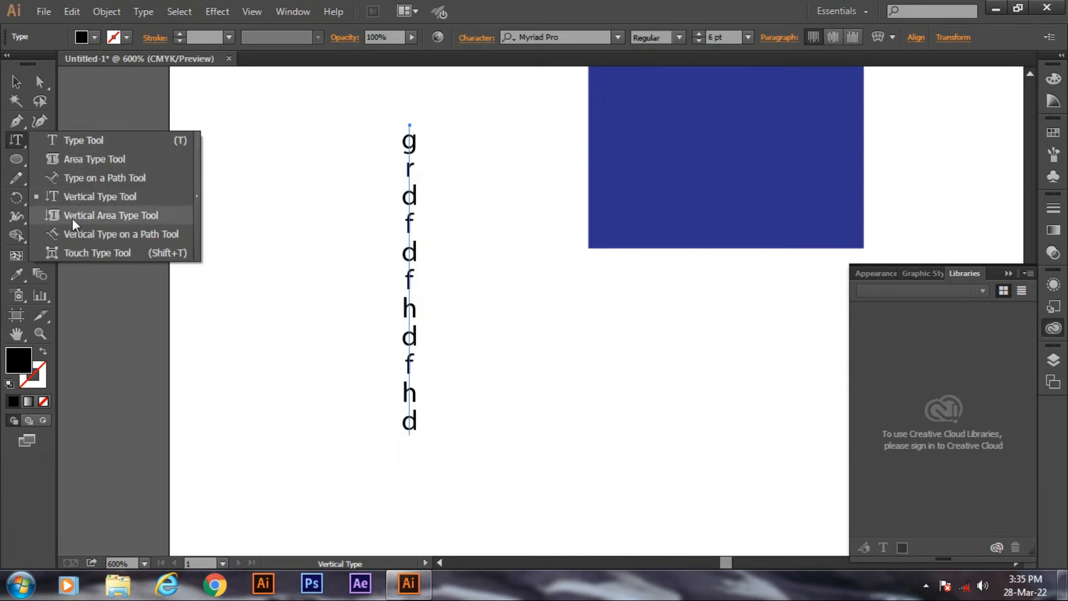
pyautogui.click(162, 215)
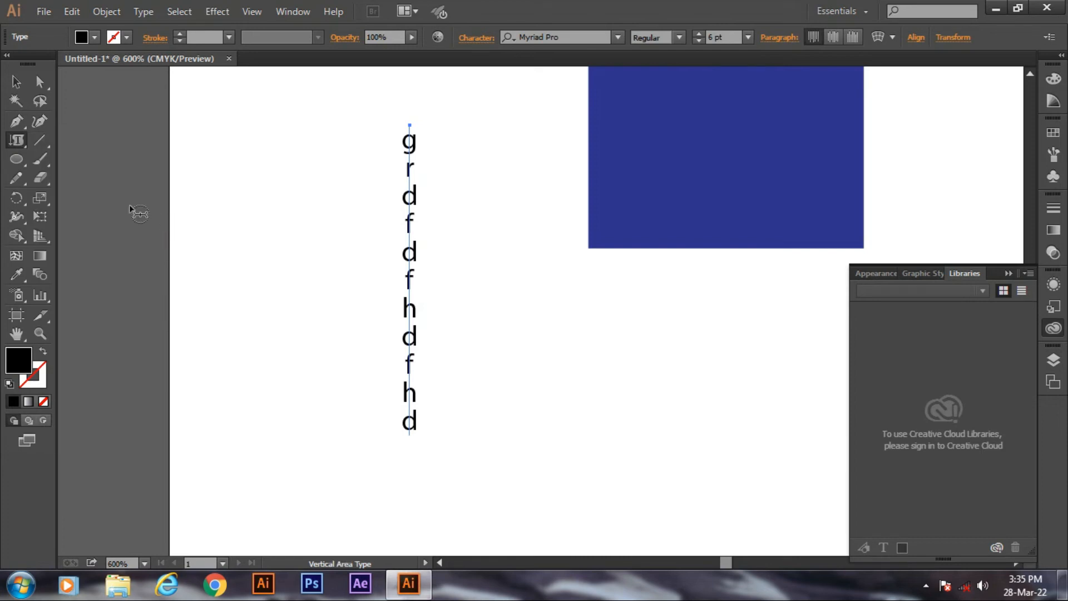
pyautogui.click(15, 160)
pyautogui.moveTo(542, 282); pyautogui.dragTo(716, 461)
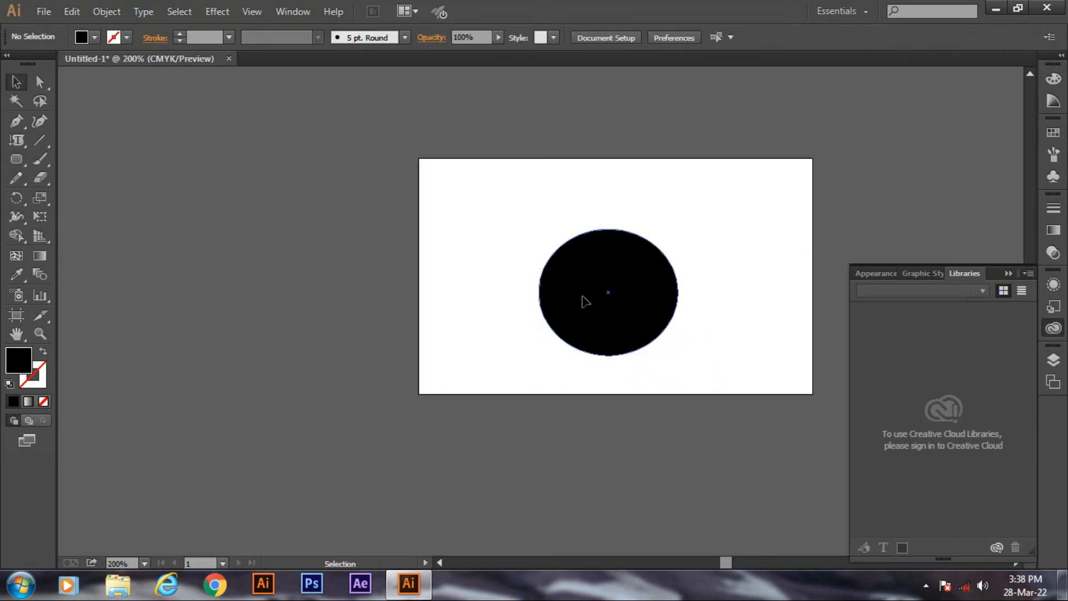
# Move the black ellipse up and left on the artboard, and fill it with random letters starting "uytutu" using the Vertical Area Type tool
pyautogui.click(582, 298)
pyautogui.moveTo(612, 318); pyautogui.dragTo(577, 292)
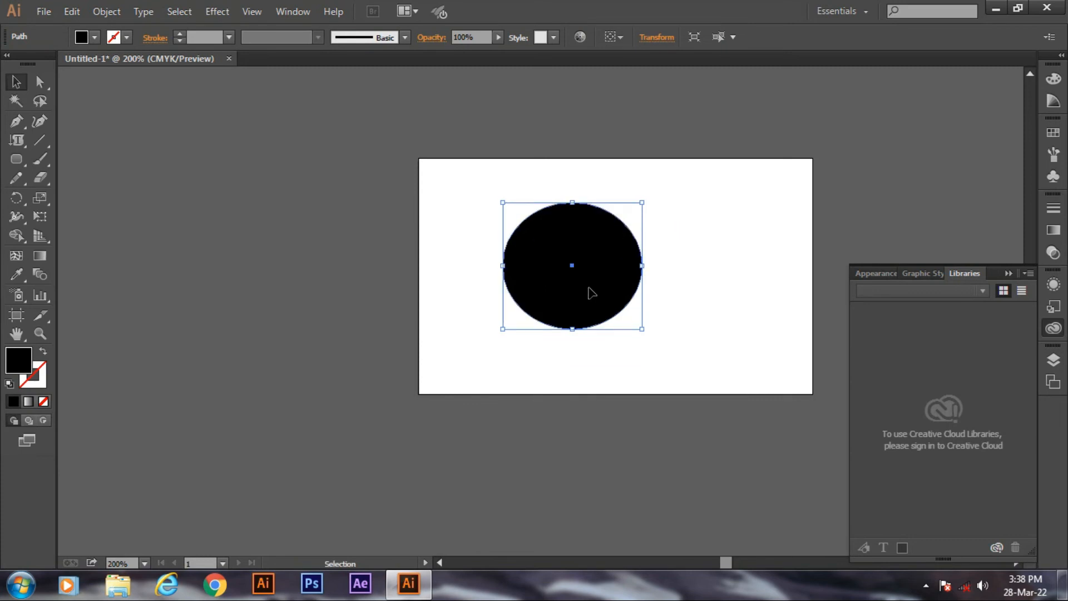
pyautogui.click(16, 140)
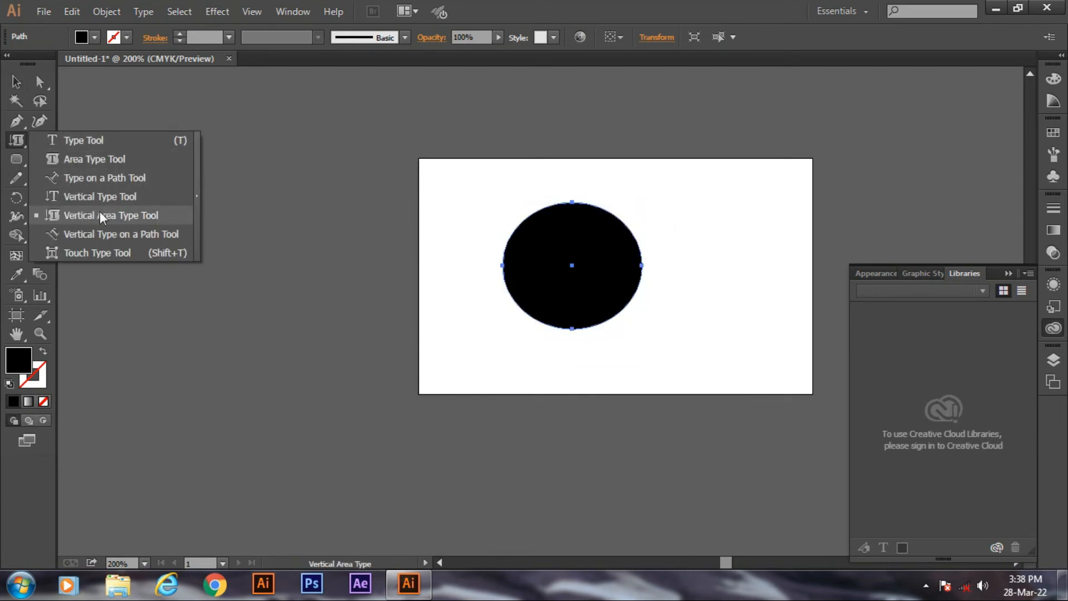
pyautogui.click(158, 215)
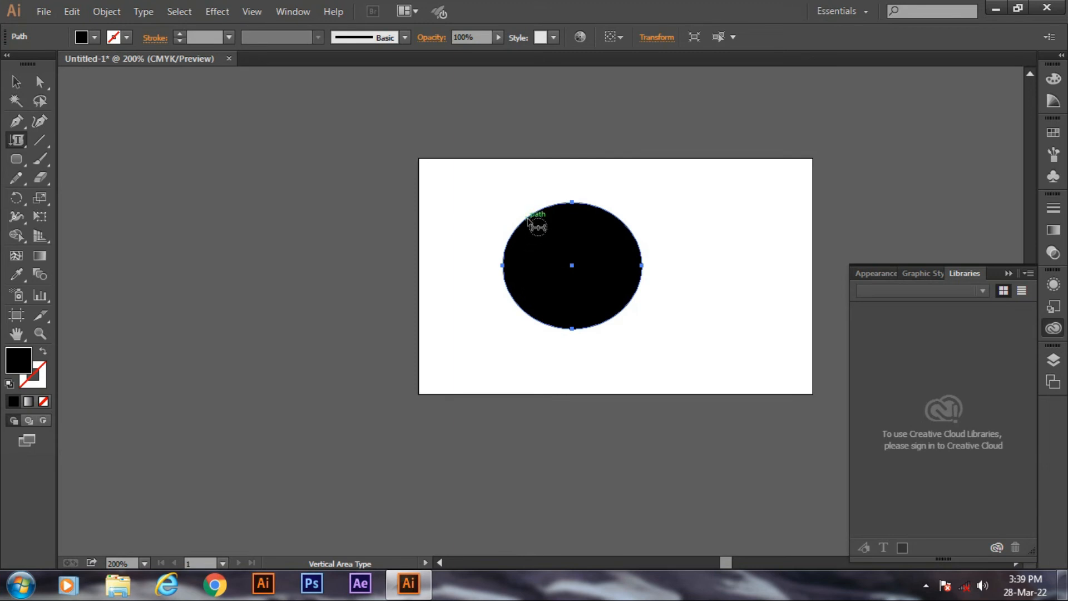
pyautogui.click(528, 220)
pyautogui.write('uytu')
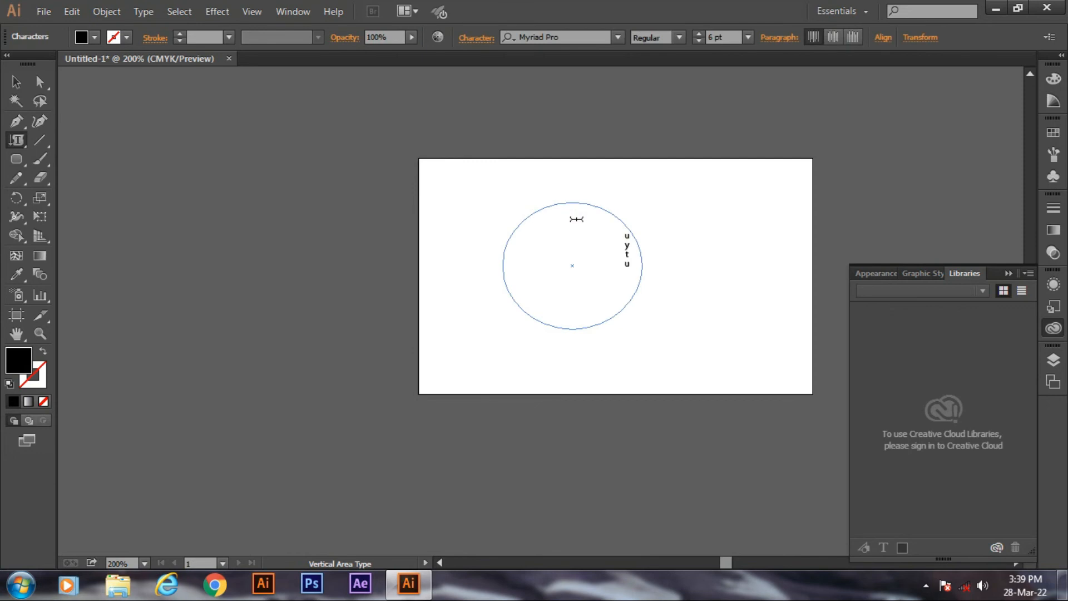
pyautogui.write('tutuytutyuyrtueryeryeryeryeryeryeryeyteryeryeryeyer')
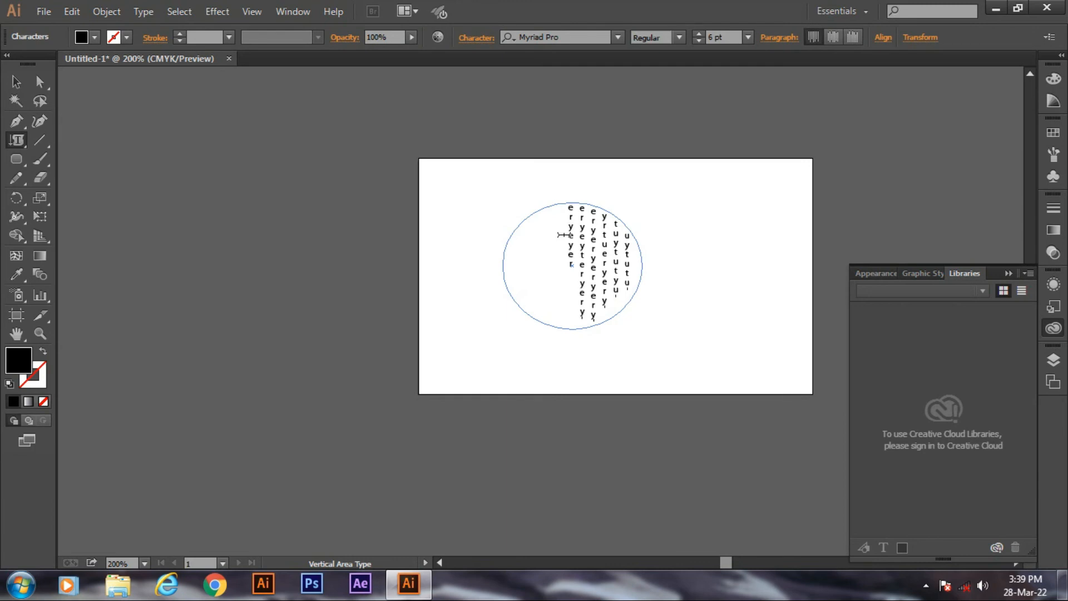
pyautogui.write('rrrrrrrrrrrrrrrryeyeryteryeyeryertwewrtwetwrtewrewrwer')
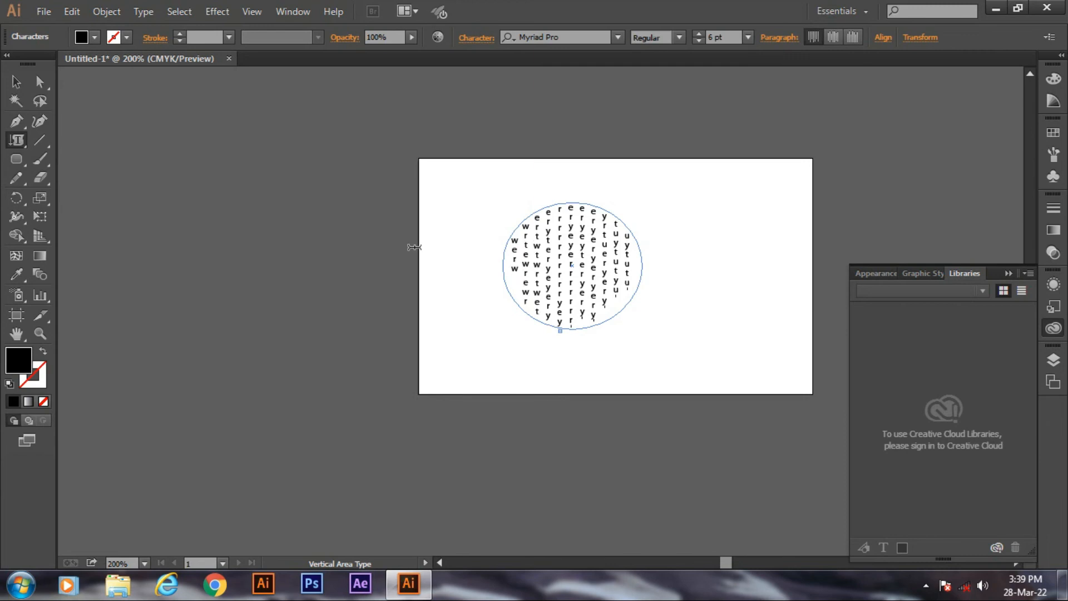
pyautogui.write('wwe')
# Move the text-filled ellipse to the artboard's upper left area with the Selection tool and delete it
pyautogui.click(15, 82)
pyautogui.moveTo(639, 250); pyautogui.dragTo(548, 227)
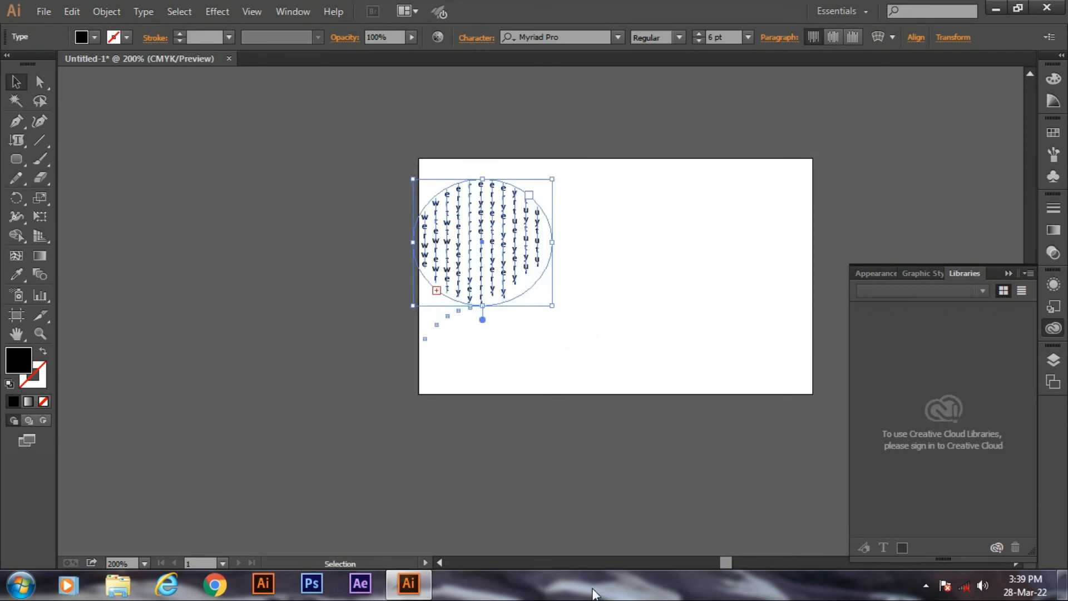
pyautogui.press('Delete')
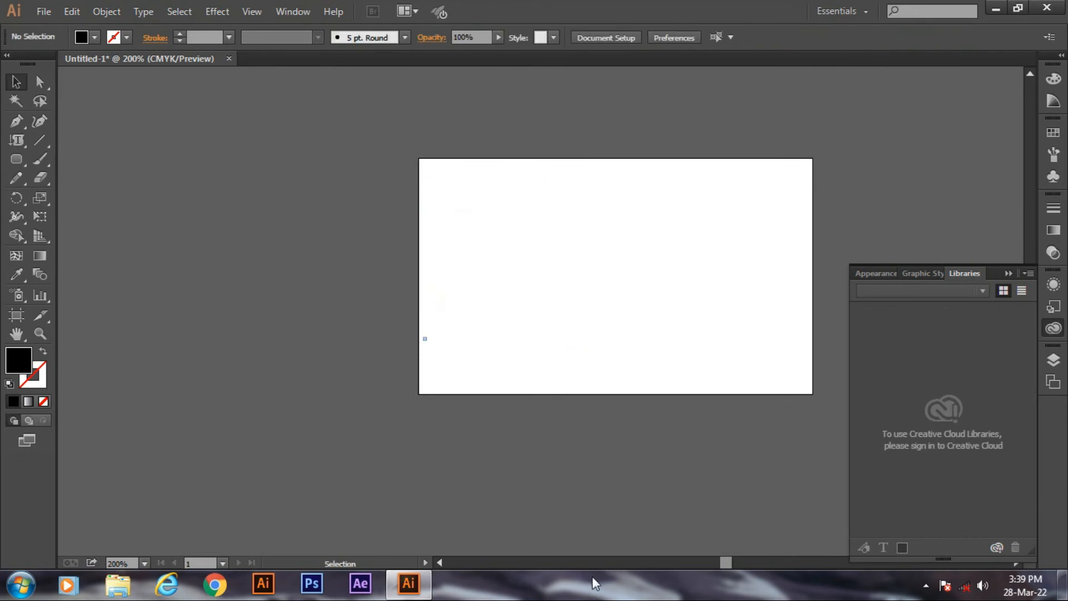
# Choose the Vertical Type on a Path tool, and draw a black circle in the artboard's upper middle with the Ellipse tool
pyautogui.click(17, 141)
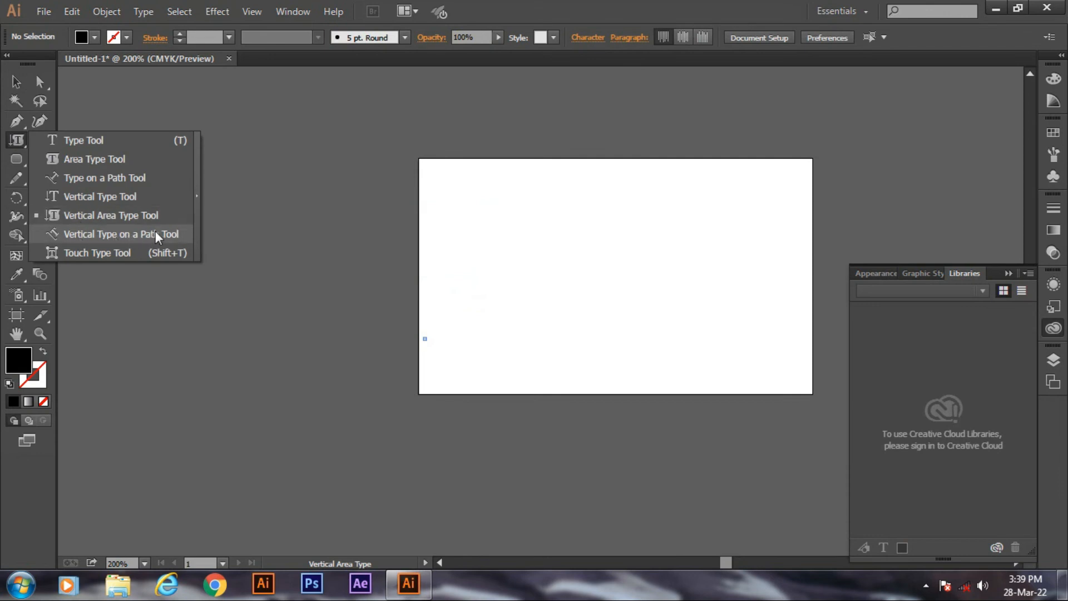
pyautogui.click(140, 233)
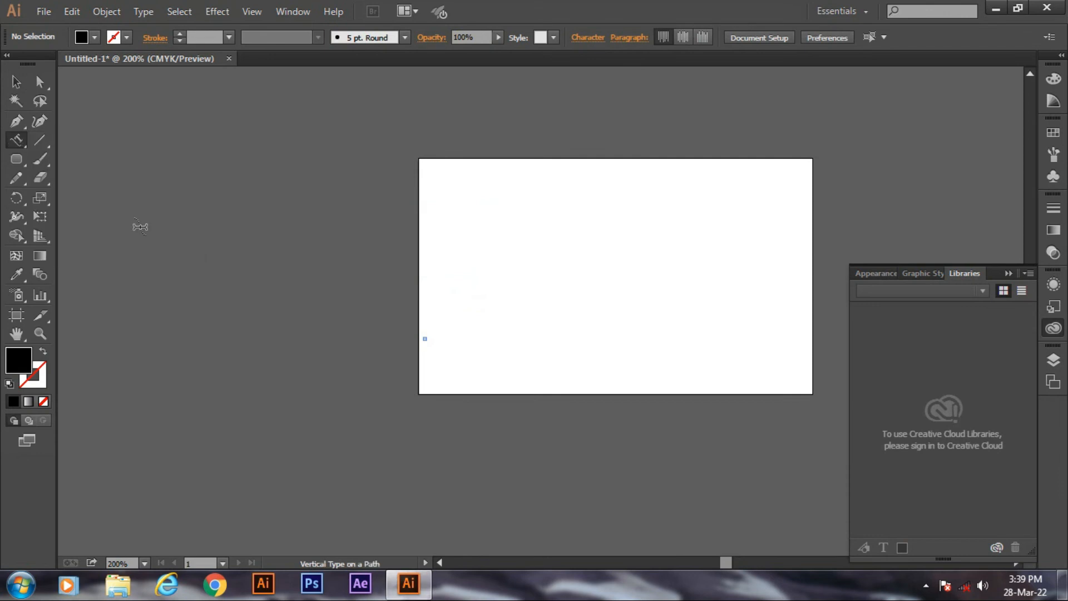
pyautogui.click(18, 156)
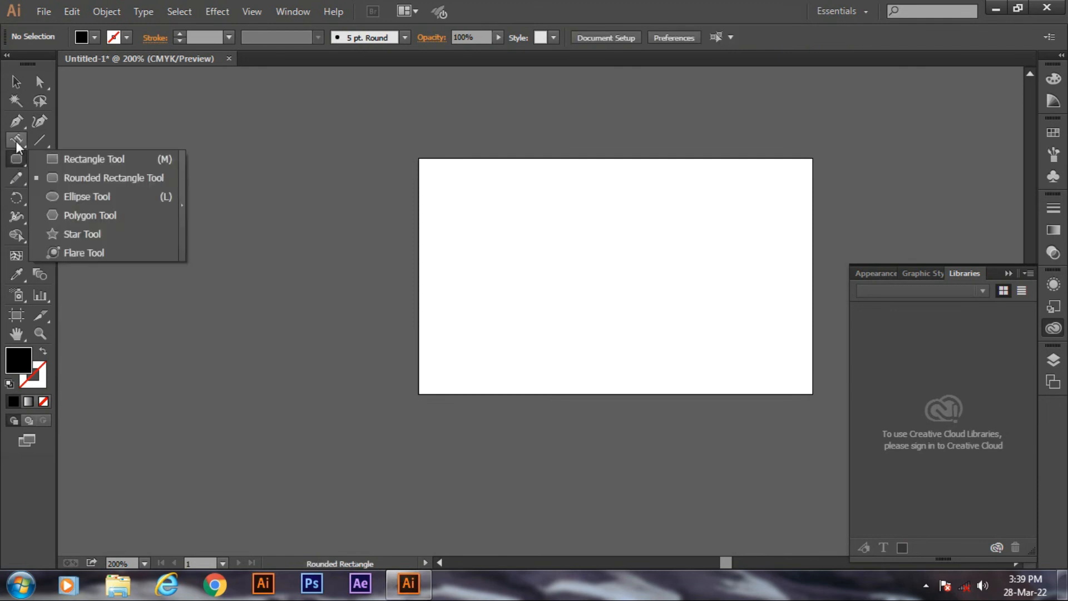
pyautogui.click(16, 162)
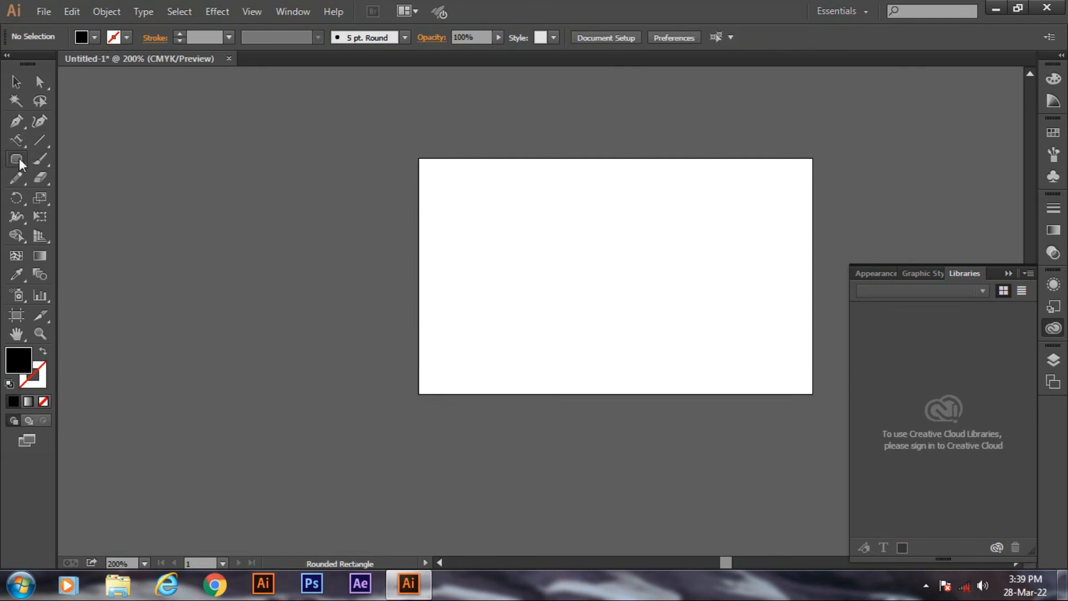
pyautogui.click(19, 158)
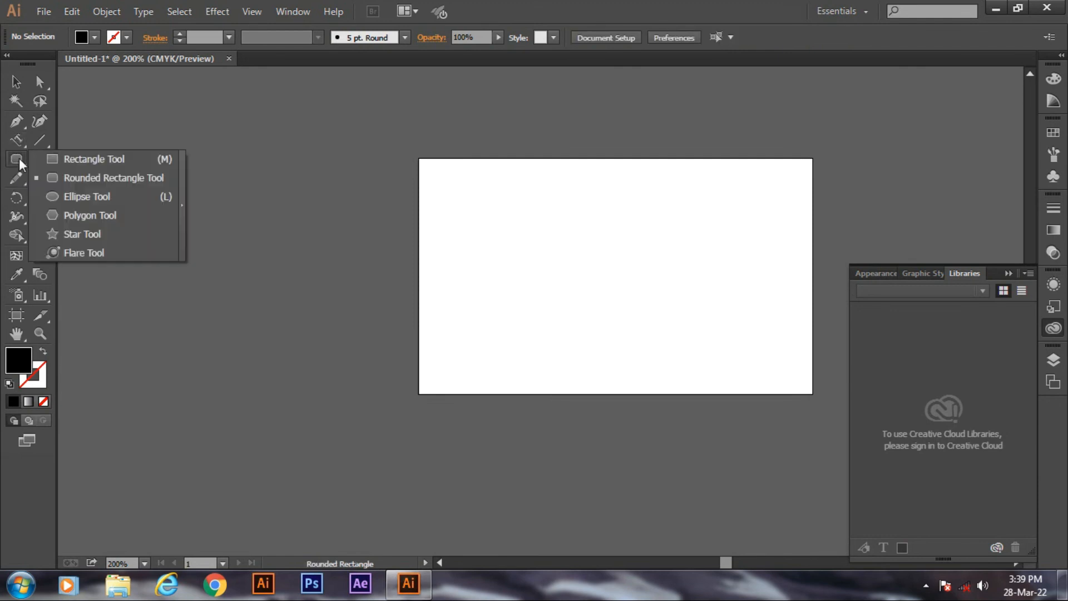
pyautogui.click(72, 200)
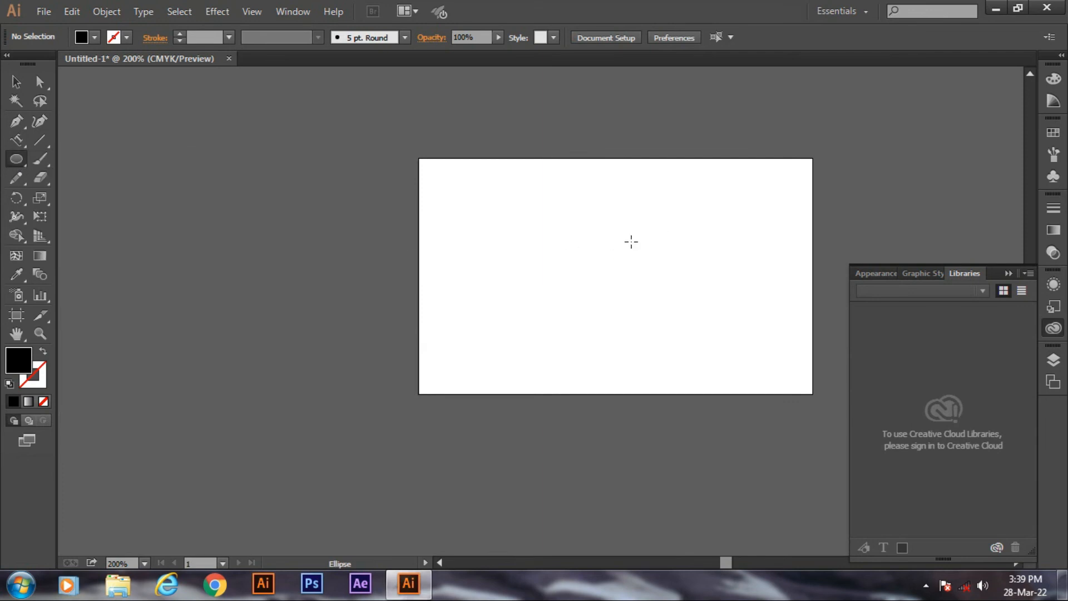
pyautogui.moveTo(631, 241); pyautogui.dragTo(692, 287)
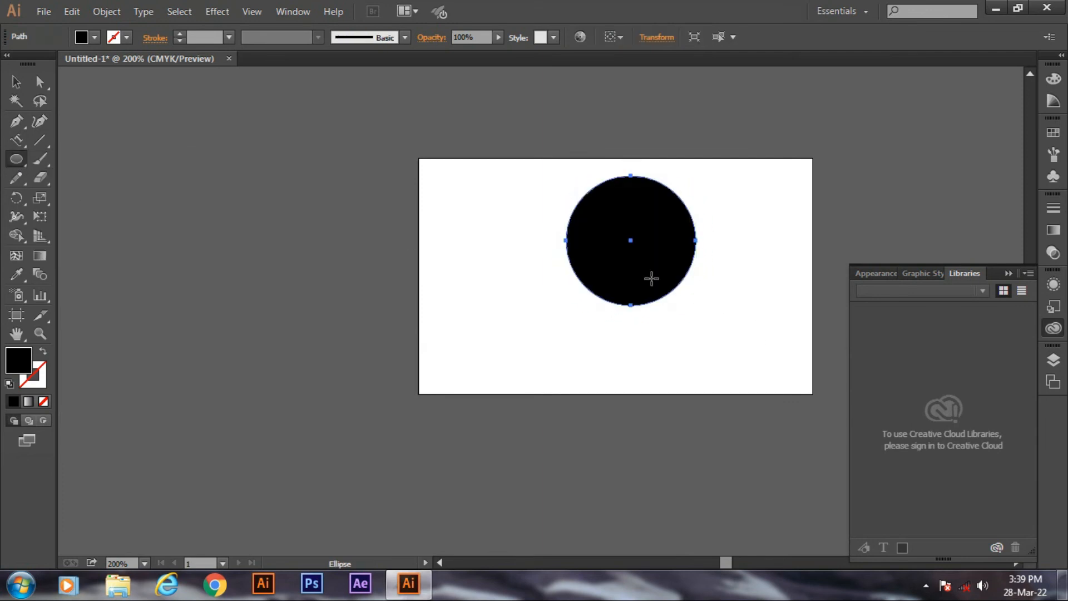
# Add random letters starting "rgtgturhgreth" around the circle's outline with the Vertical Type on a Path tool
pyautogui.click(14, 142)
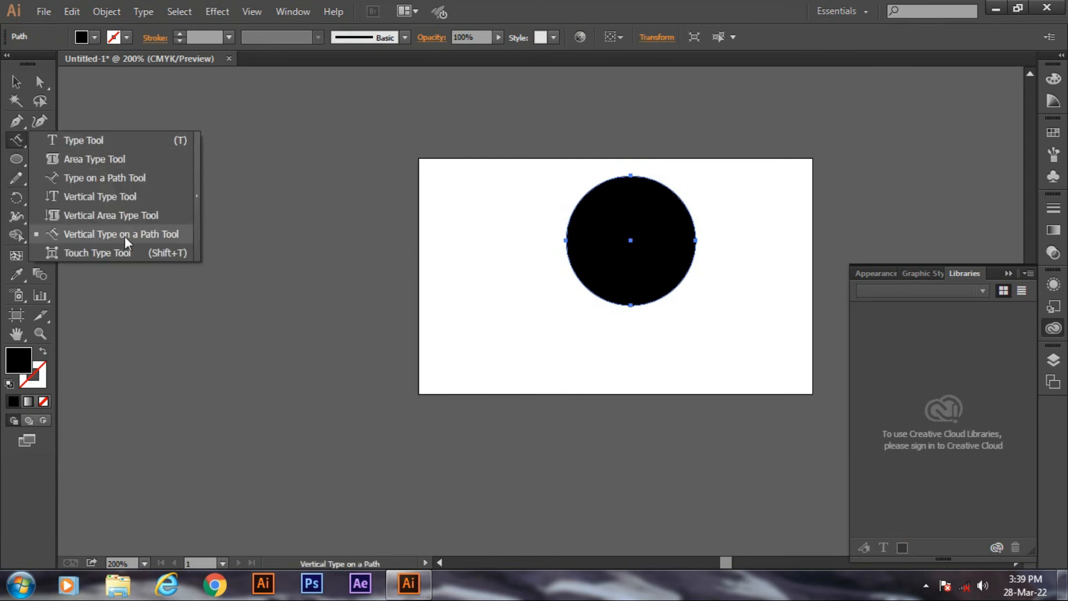
pyautogui.click(143, 236)
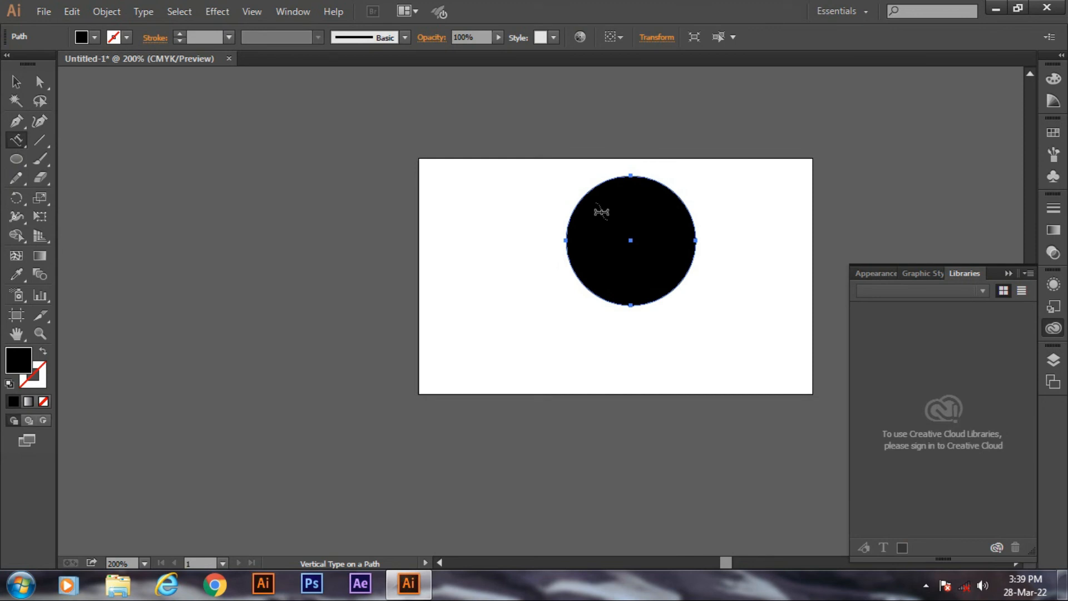
pyautogui.click(571, 210)
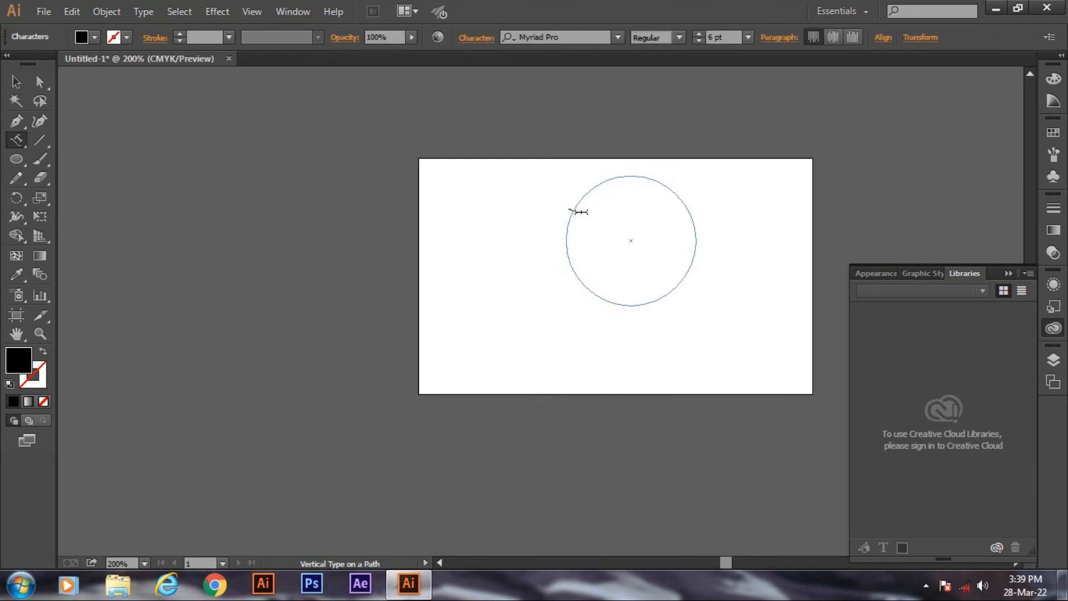
pyautogui.write('rgrgrgthgrethyertyertyertegterrtretger')
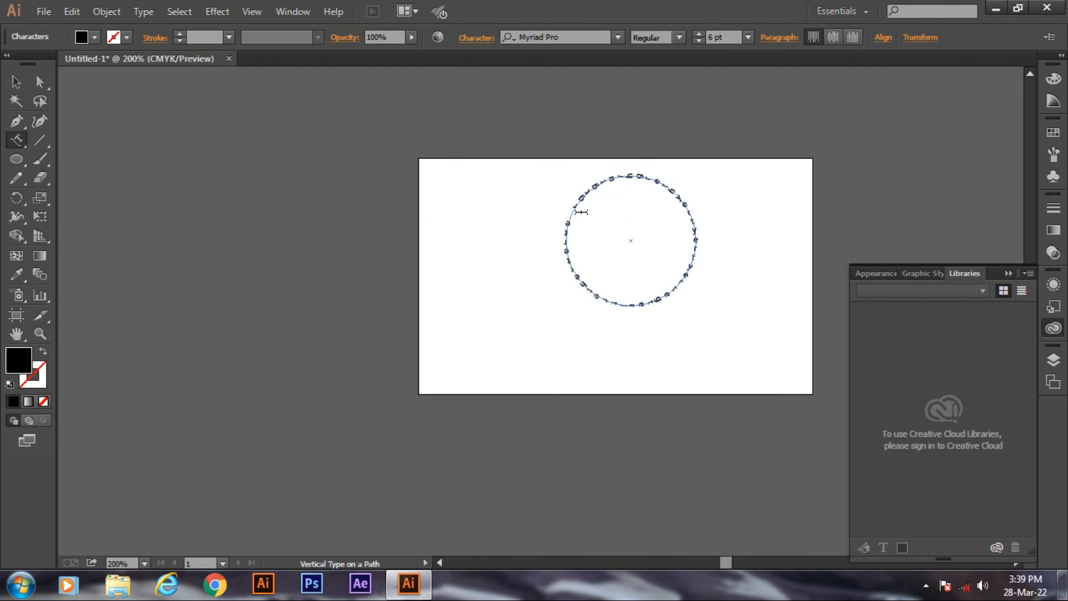
pyautogui.press('Escape')
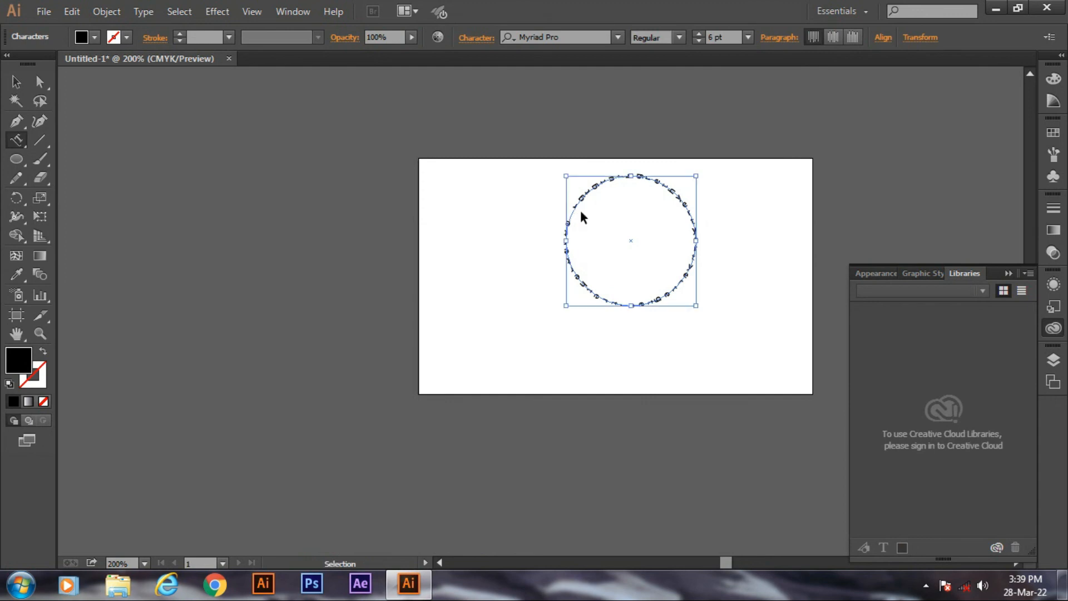
# Select all the text along the circle and set its font size to 26 pt
pyautogui.click(580, 209)
pyautogui.hotkey('ctrl', 'a')
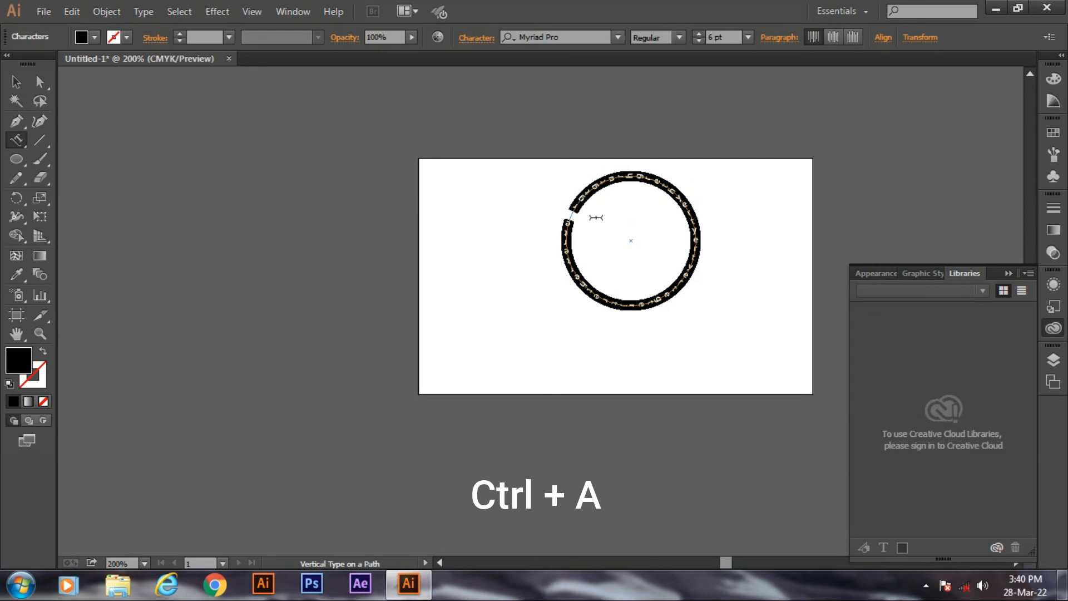
pyautogui.click(700, 34)
pyautogui.click(700, 33)
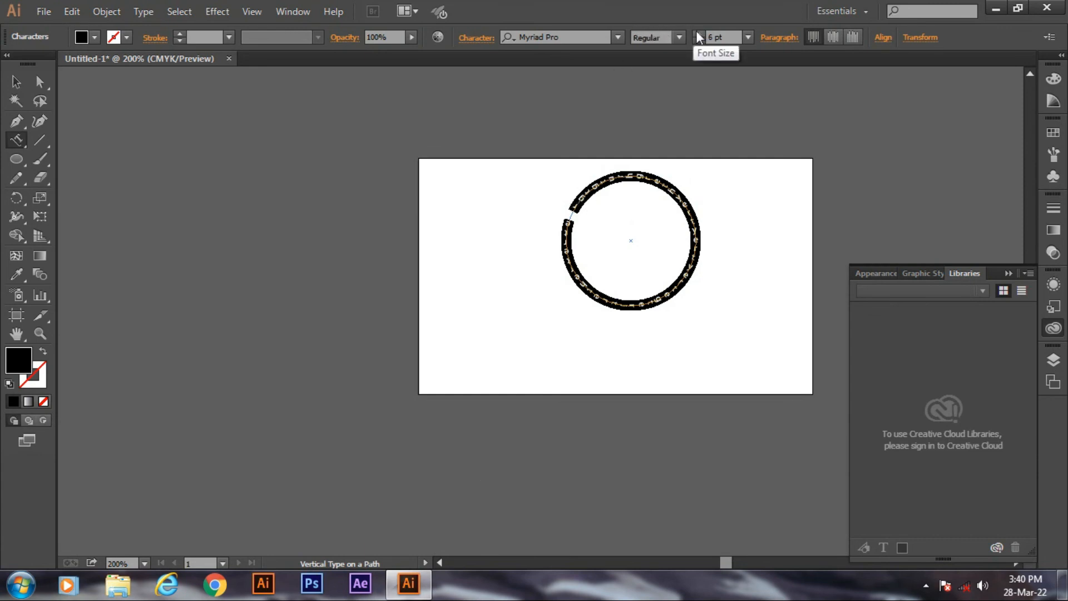
pyautogui.click(700, 34)
pyautogui.click(700, 34)
pyautogui.click(699, 34)
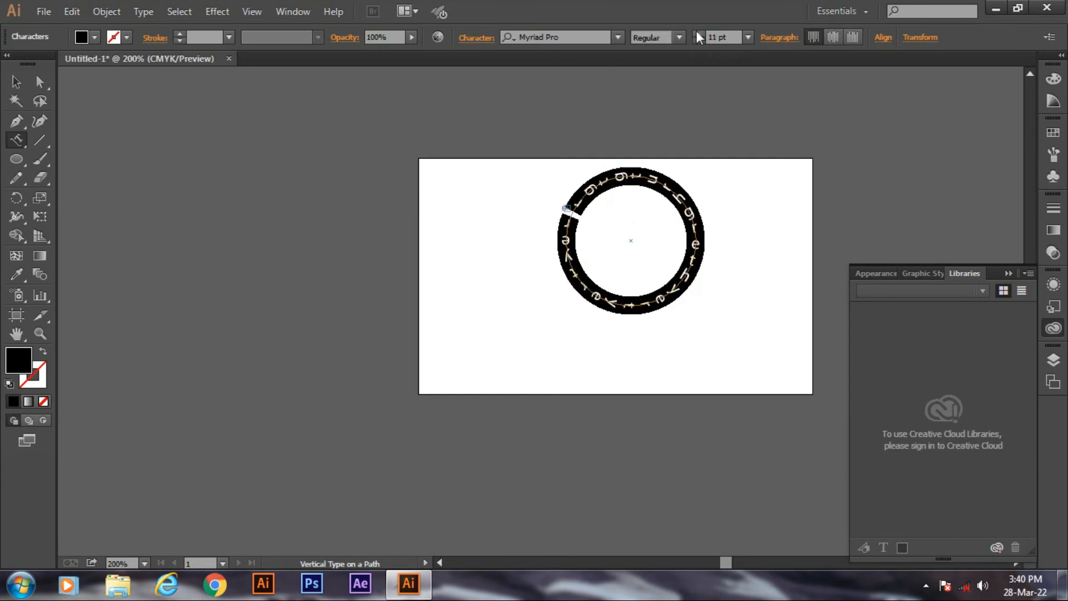
pyautogui.click(700, 34)
pyautogui.click(700, 34)
pyautogui.click(699, 34)
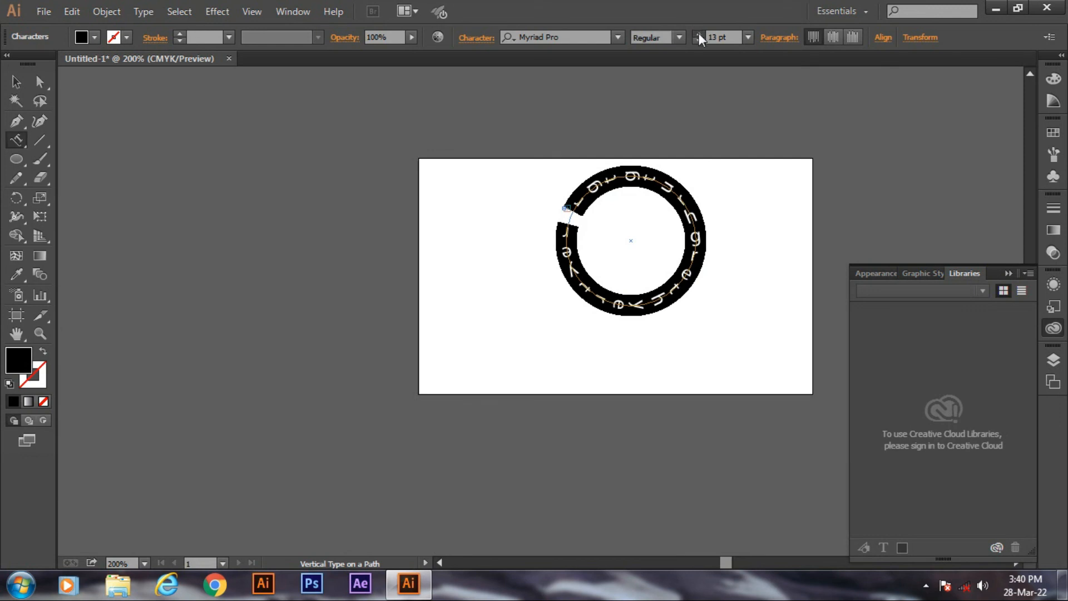
pyautogui.click(699, 34)
pyautogui.click(699, 34)
pyautogui.click(699, 34)
pyautogui.click(699, 34)
pyautogui.click(699, 34)
pyautogui.click(700, 34)
pyautogui.click(700, 34)
pyautogui.click(699, 34)
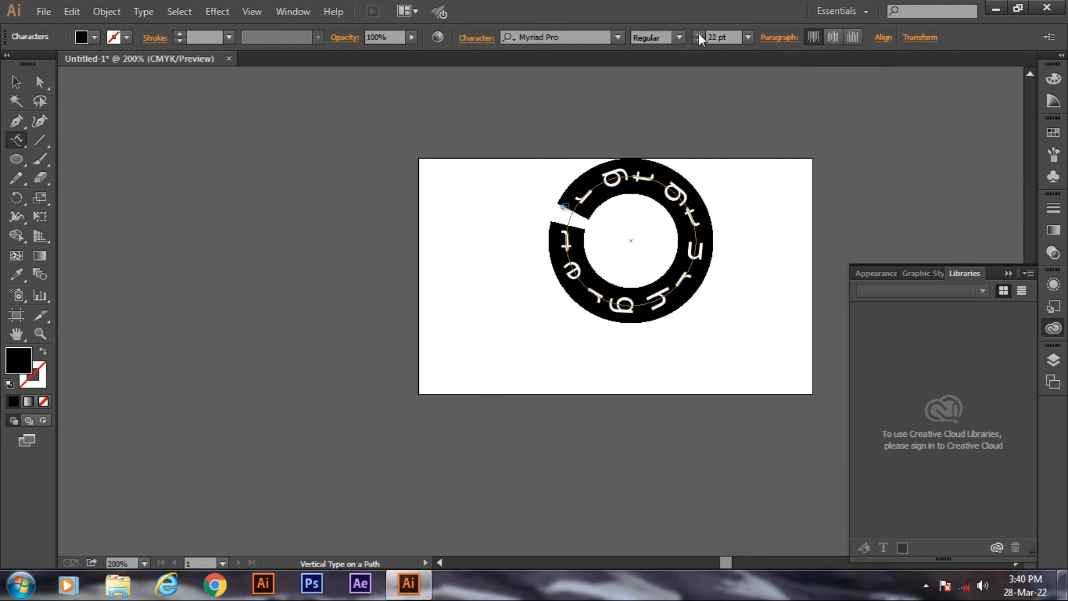
pyautogui.click(700, 34)
pyautogui.click(700, 34)
pyautogui.click(700, 34)
pyautogui.click(699, 34)
pyautogui.click(699, 34)
pyautogui.click(699, 34)
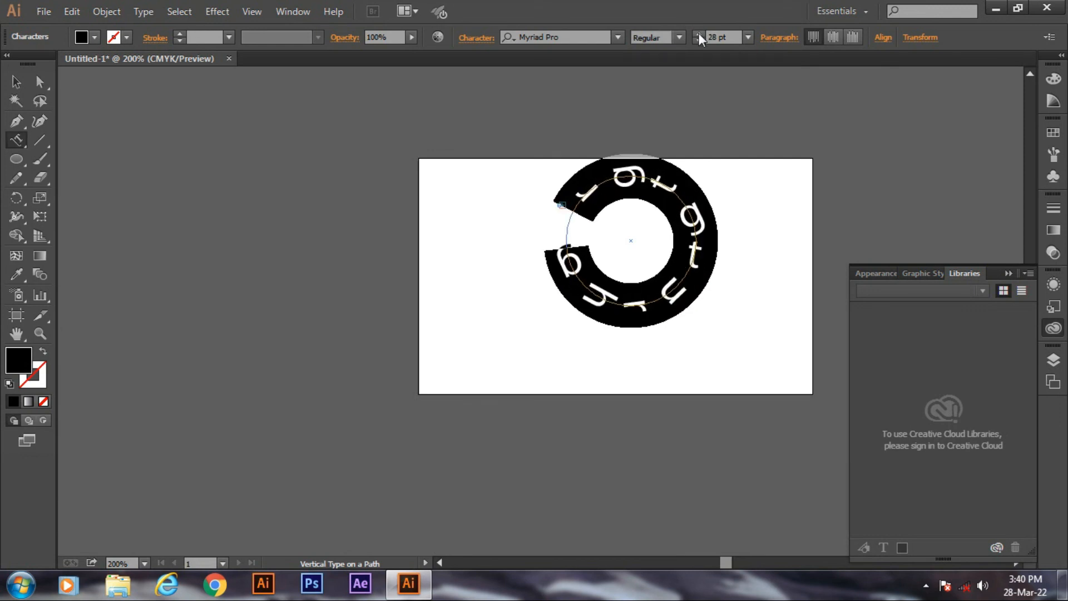
pyautogui.click(700, 34)
pyautogui.click(696, 38)
pyautogui.click(696, 38)
pyautogui.click(696, 38)
# Move the circular text down and left with the Selection tool, and delete it
pyautogui.click(15, 85)
pyautogui.click(256, 240)
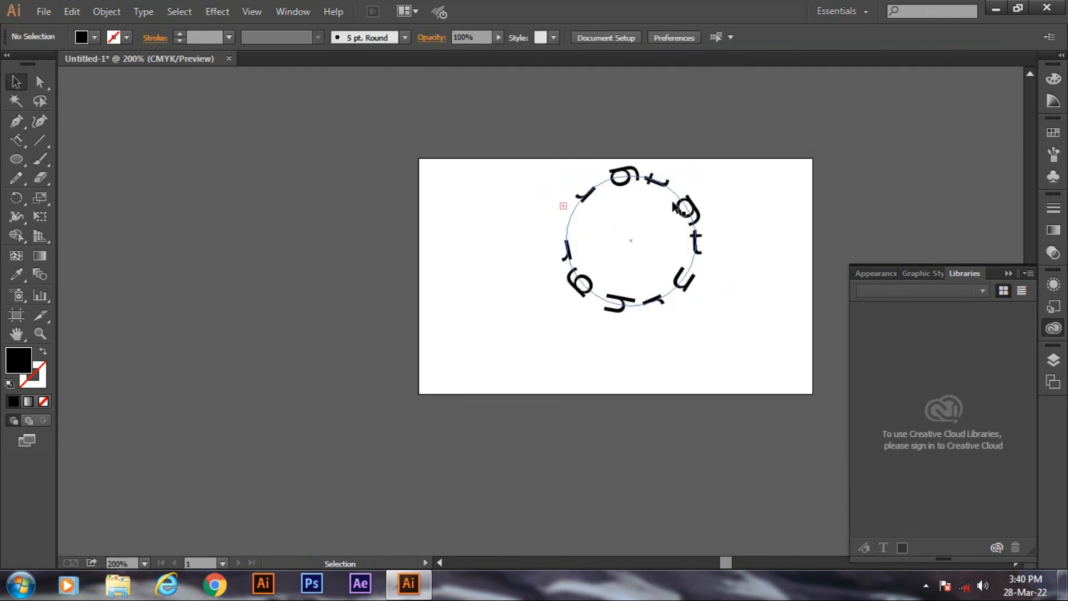
pyautogui.moveTo(690, 214); pyautogui.dragTo(641, 236)
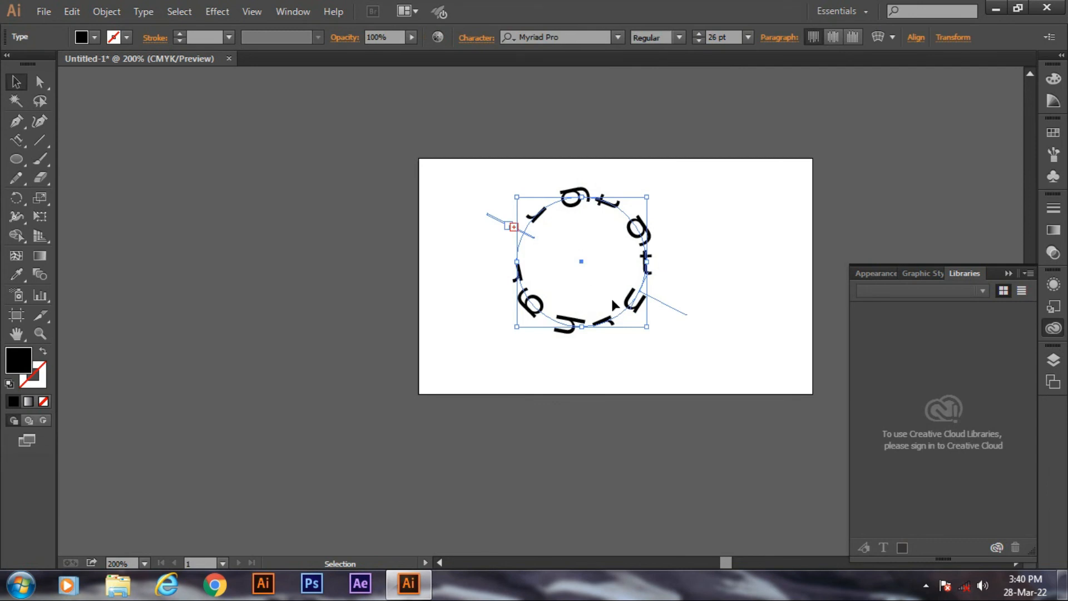
pyautogui.press('Delete')
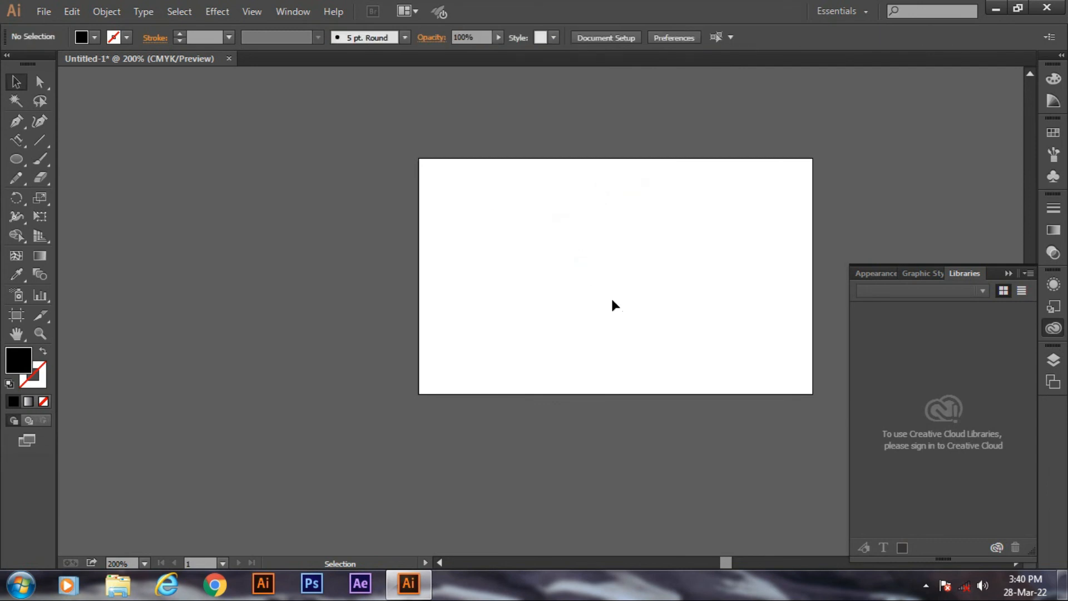
# Draw a black circle outward from its centre in the artboard's upper middle with the Ellipse tool
pyautogui.click(17, 159)
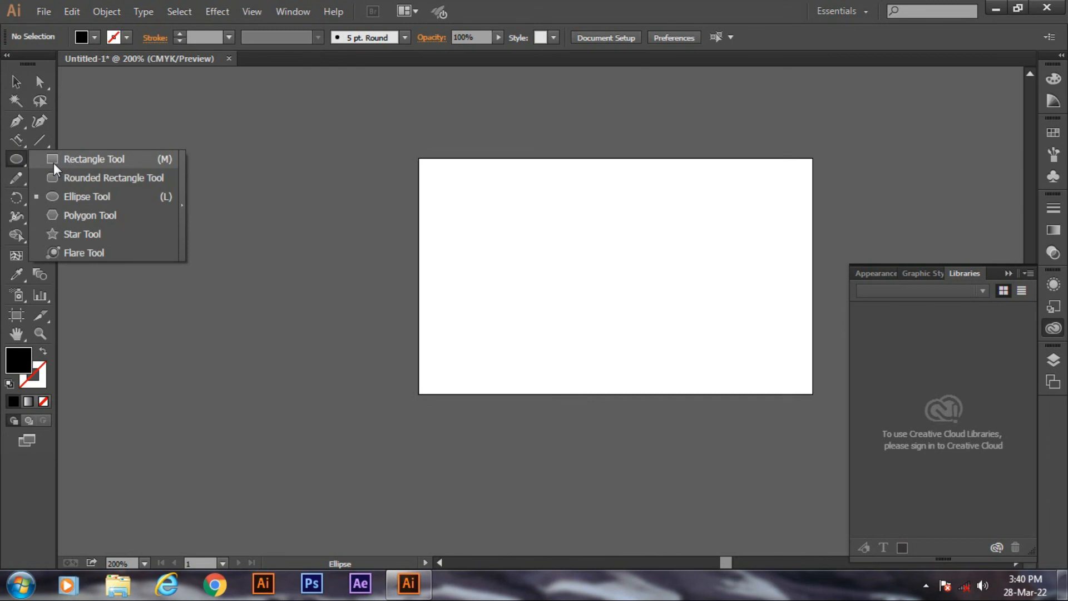
pyautogui.click(18, 157)
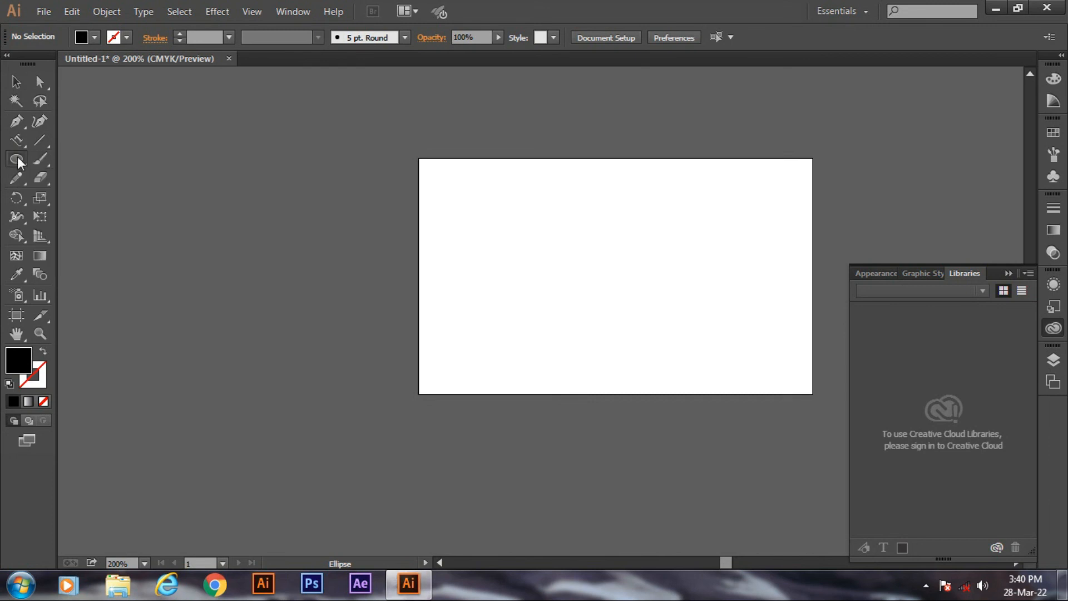
pyautogui.click(15, 160)
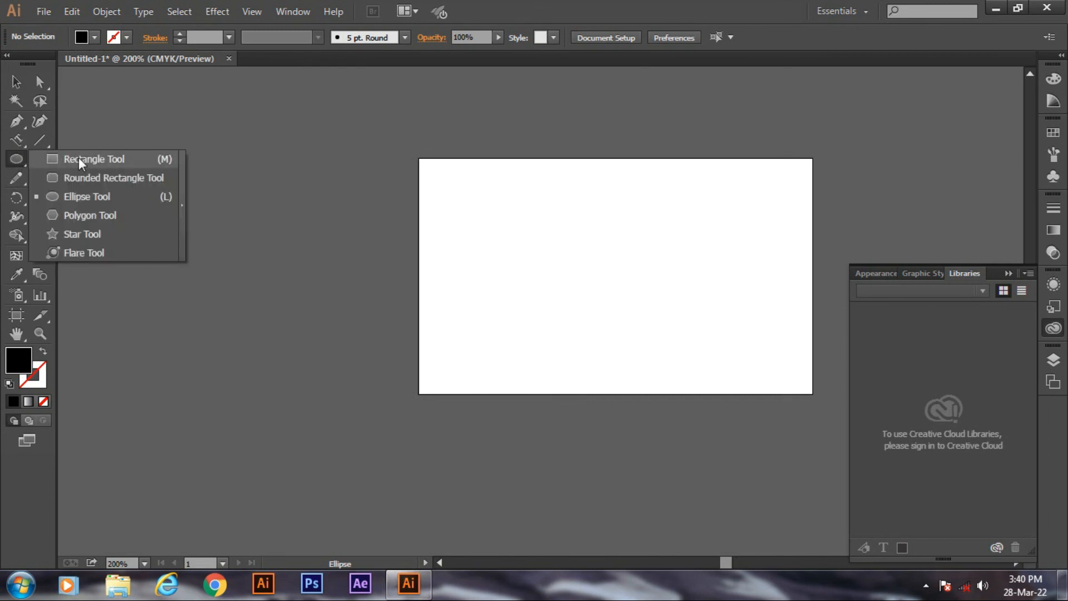
pyautogui.click(69, 193)
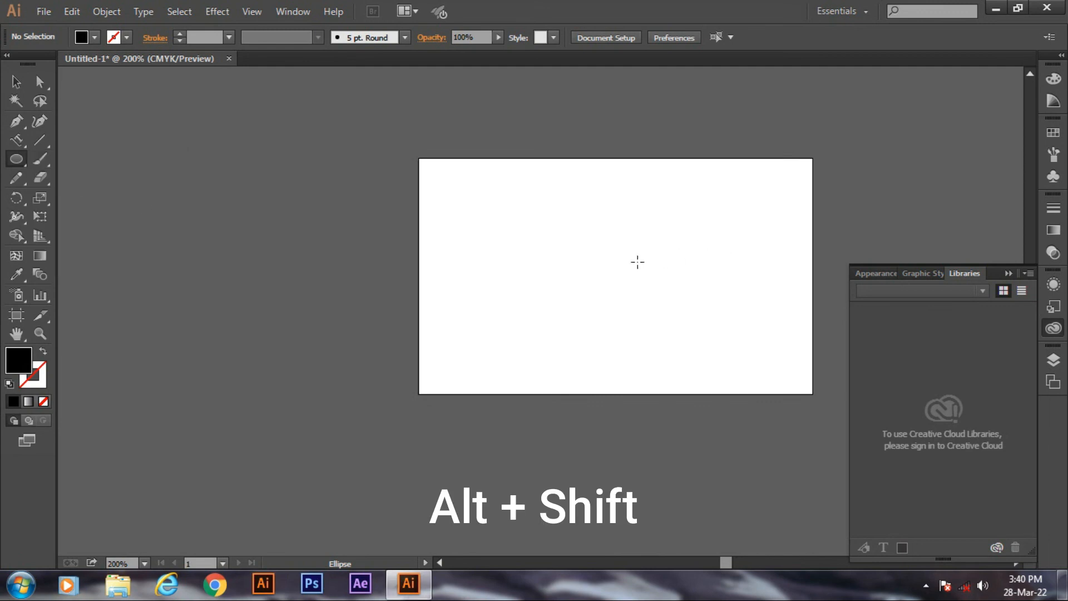
pyautogui.moveTo(614, 238); pyautogui.dragTo(689, 309)
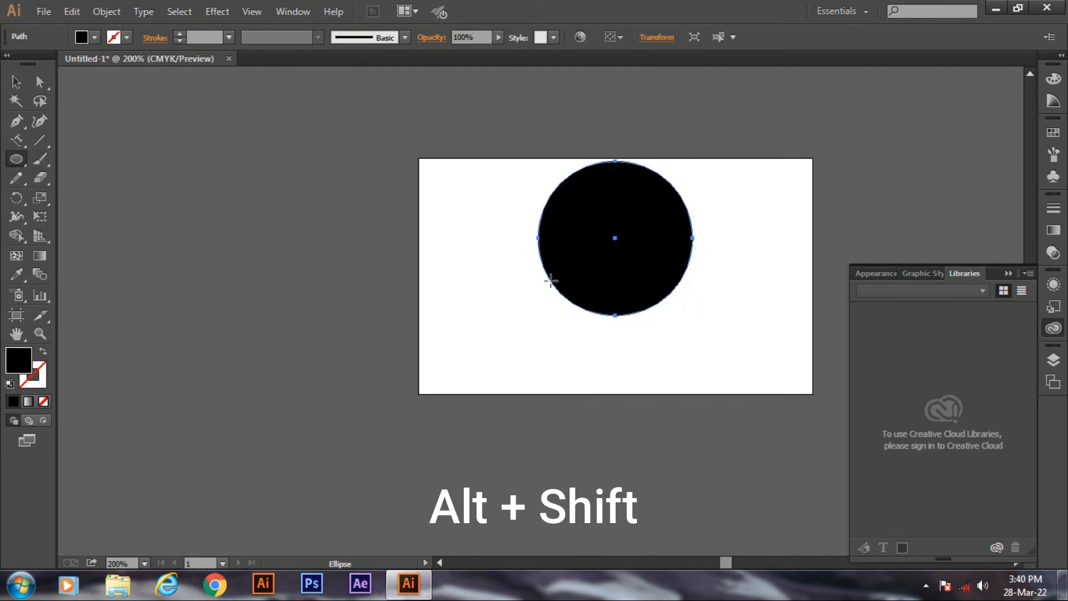
# Add the text "FATULLAPUR" around the upper half of the circle's outline with the Type on a Path tool
pyautogui.moveTo(16, 140); pyautogui.dragTo(55, 182)
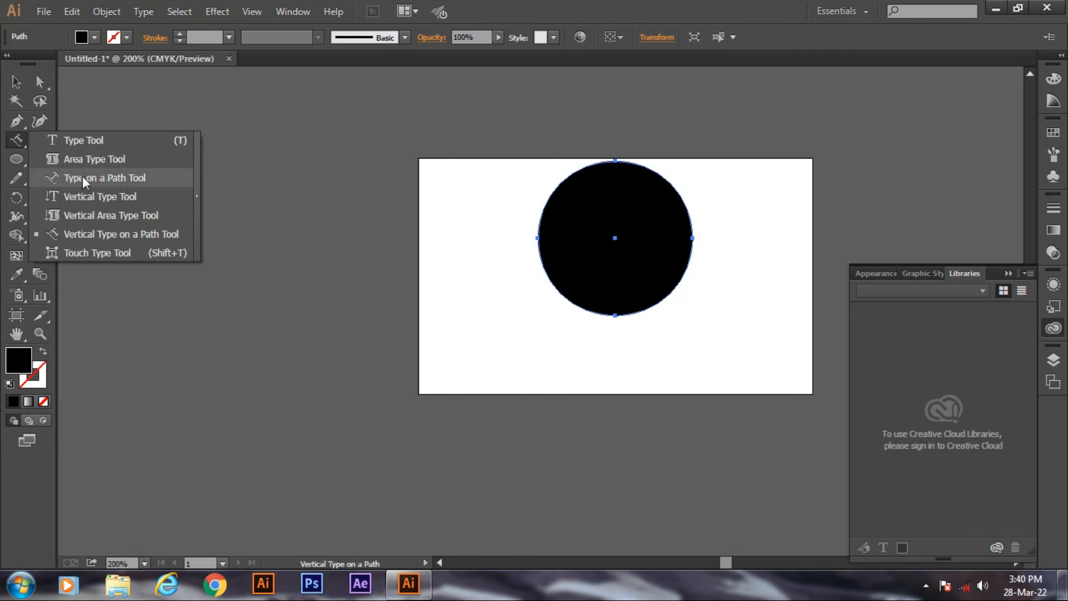
pyautogui.moveTo(63, 179)
pyautogui.mouseDown()
pyautogui.moveTo(67, 169)
pyautogui.moveTo(88, 191)
pyautogui.moveTo(75, 182)
pyautogui.moveTo(84, 198)
pyautogui.moveTo(71, 186)
pyautogui.moveTo(75, 198)
pyautogui.moveTo(90, 180)
pyautogui.mouseUp()
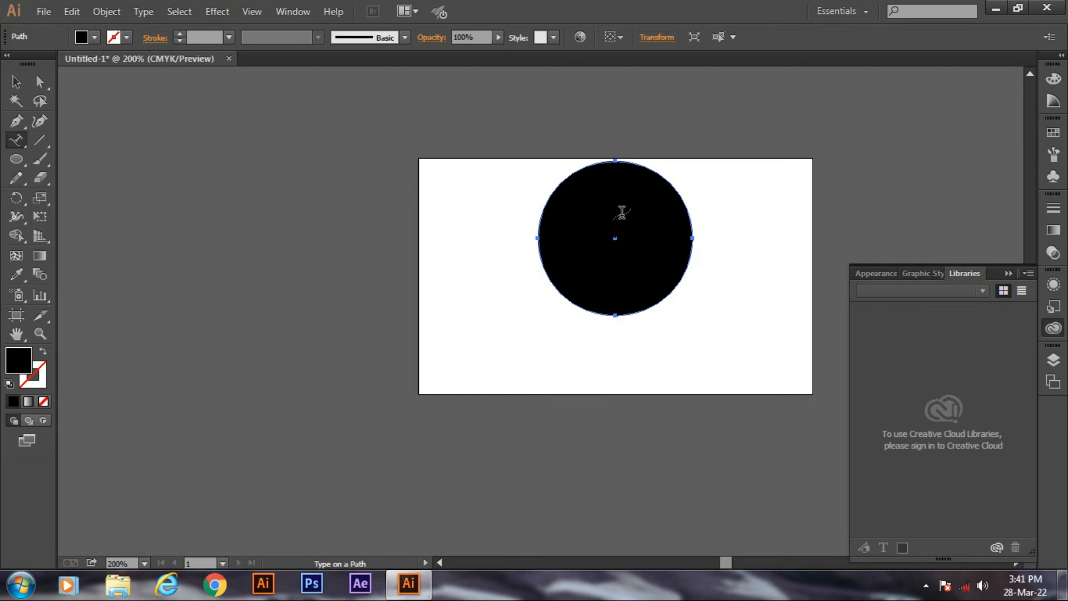
pyautogui.click(541, 218)
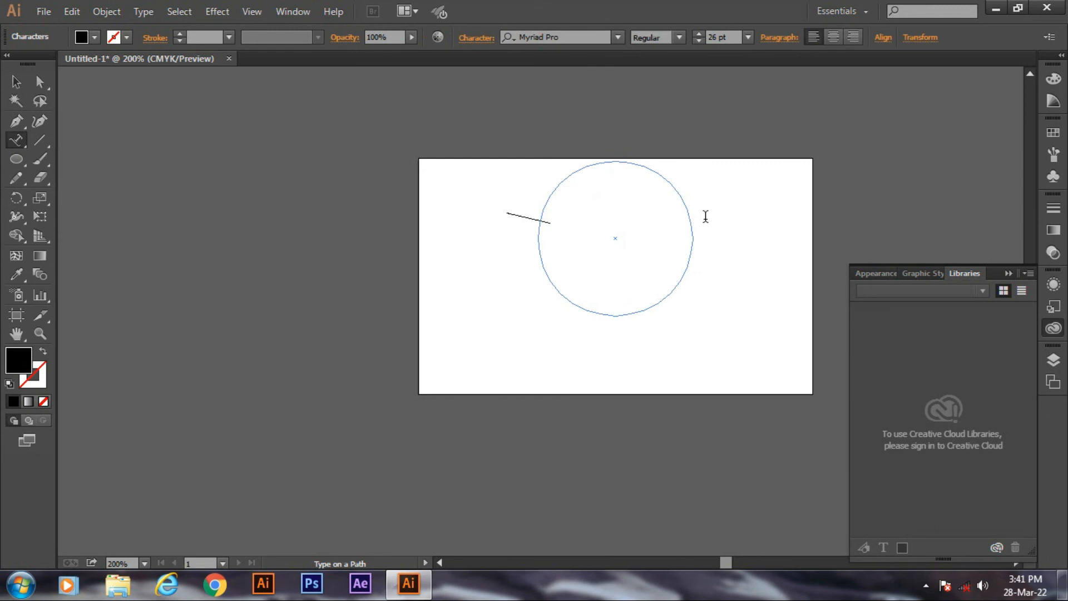
pyautogui.write('FA')
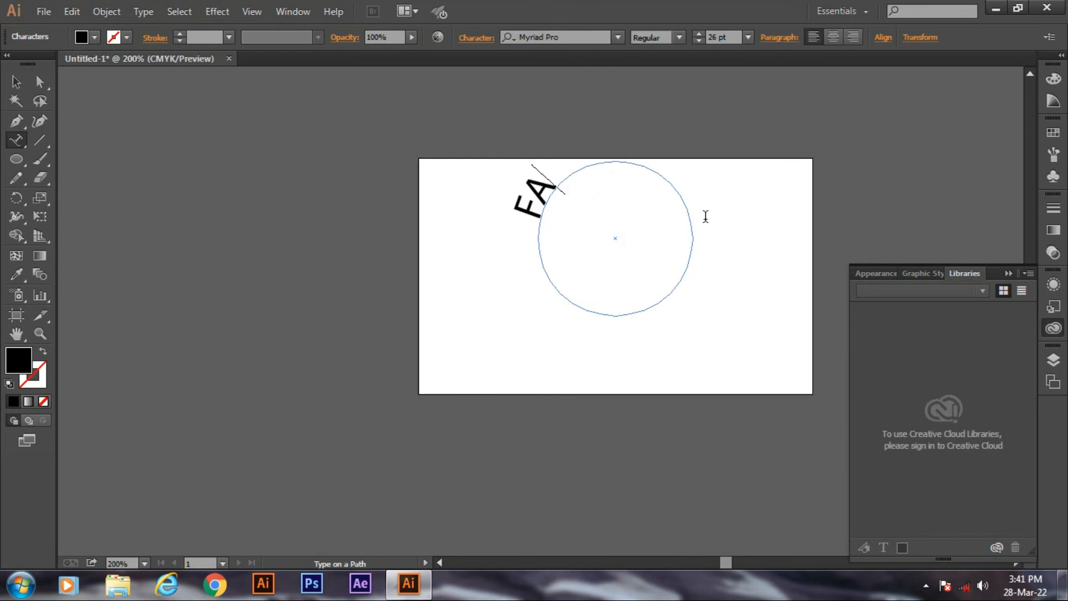
pyautogui.write('TULLAPU')
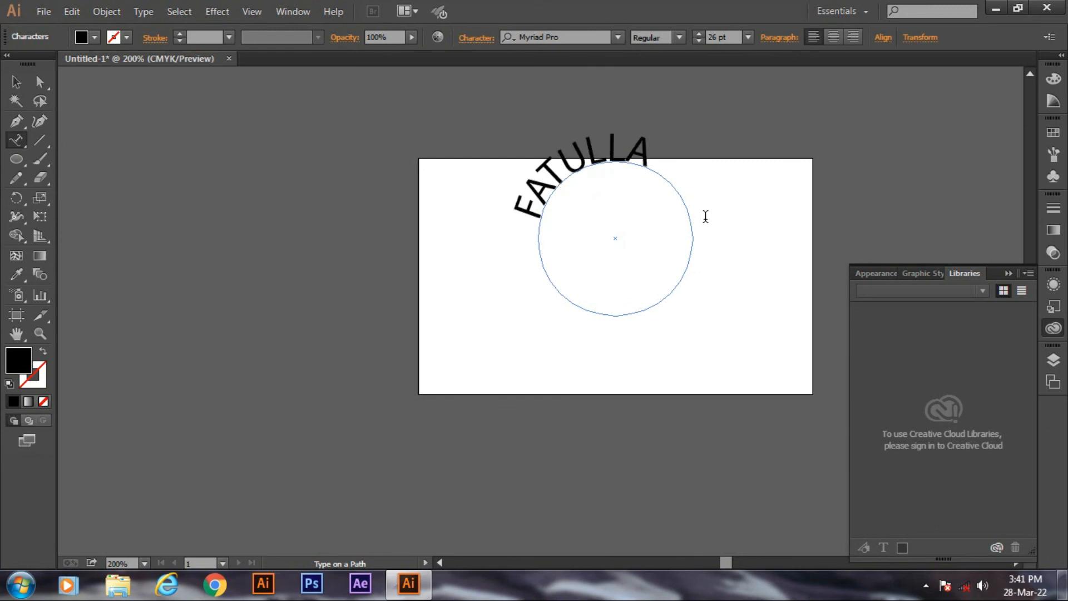
pyautogui.write('R')
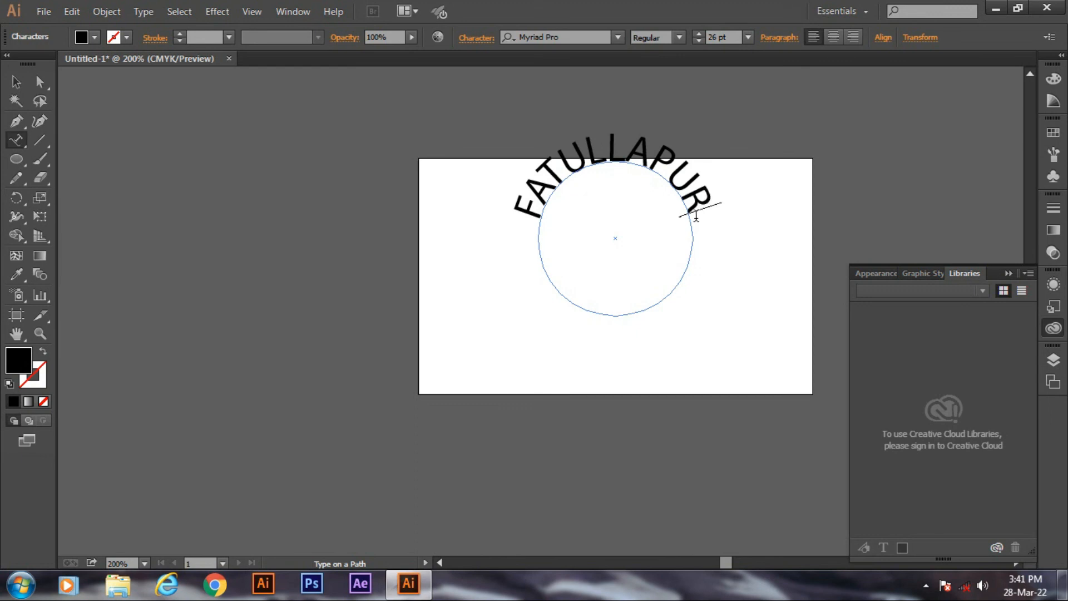
# Move the arched FATULLAPUR text down into the artboard with the Selection tool, roughly centring it horizontally, and deselect it
pyautogui.click(16, 82)
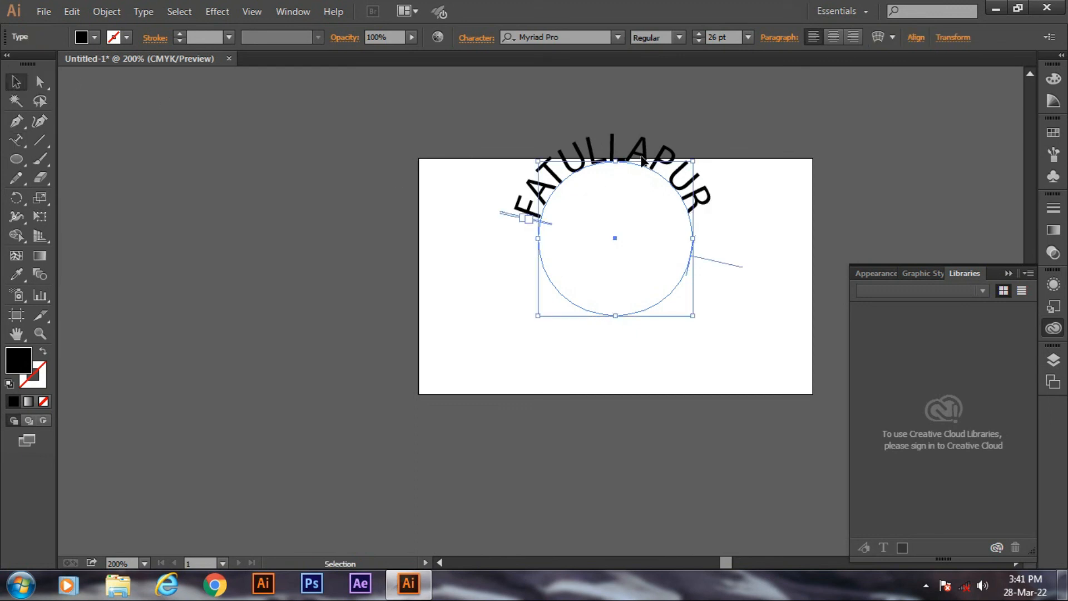
pyautogui.moveTo(644, 161); pyautogui.dragTo(610, 215)
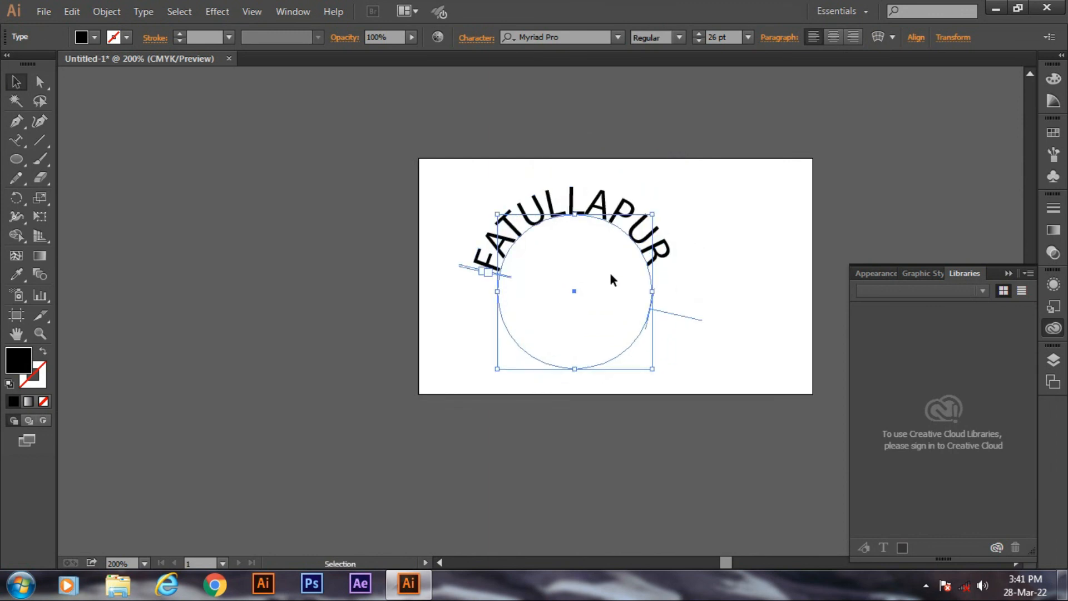
pyautogui.click(321, 287)
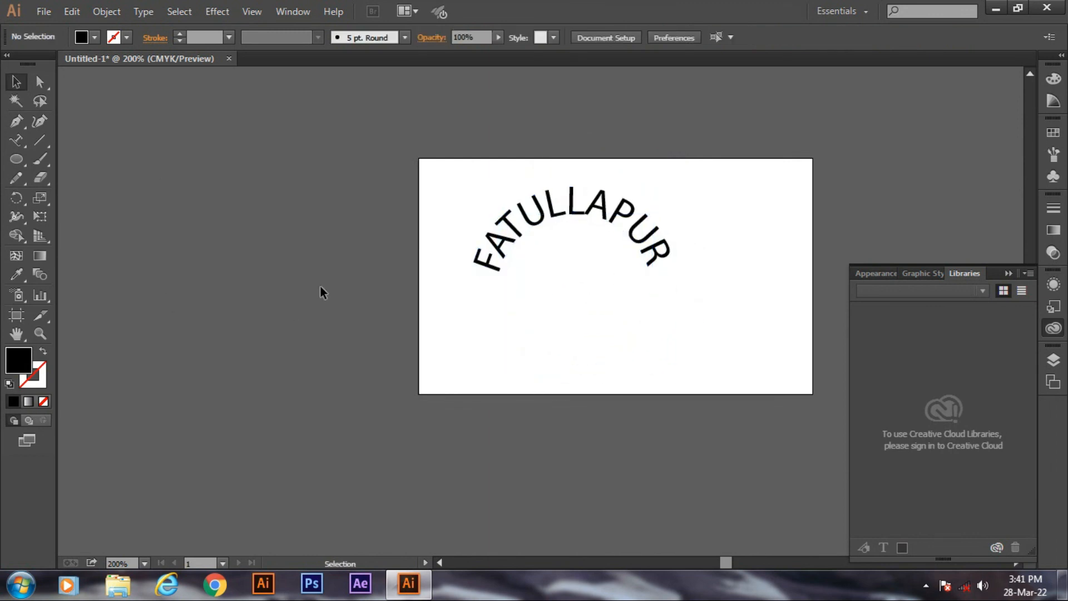
pyautogui.click(606, 209)
pyautogui.moveTo(607, 209); pyautogui.dragTo(628, 210)
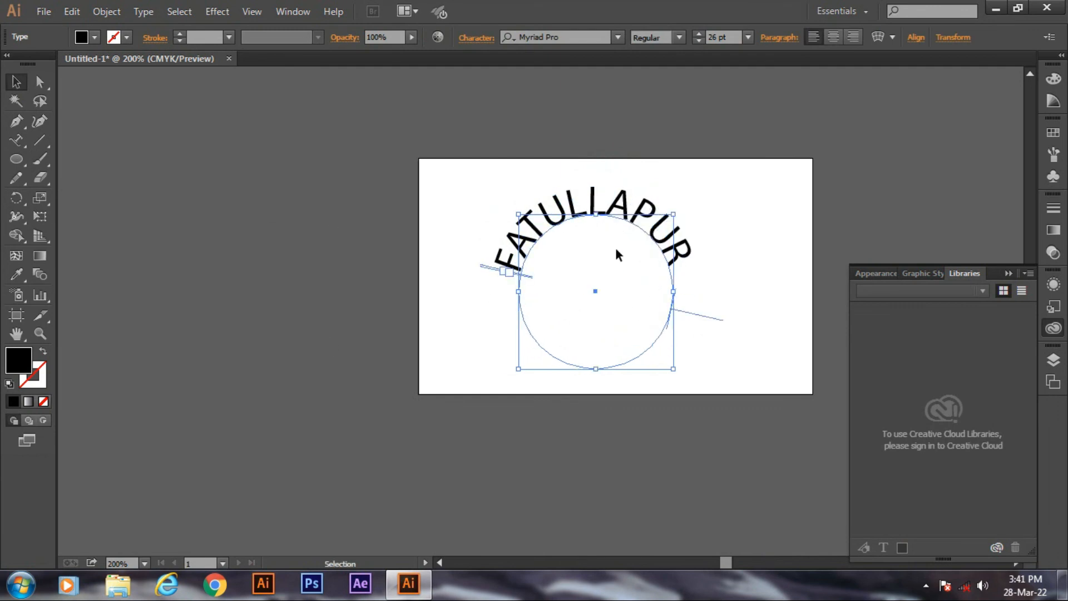
pyautogui.click(84, 269)
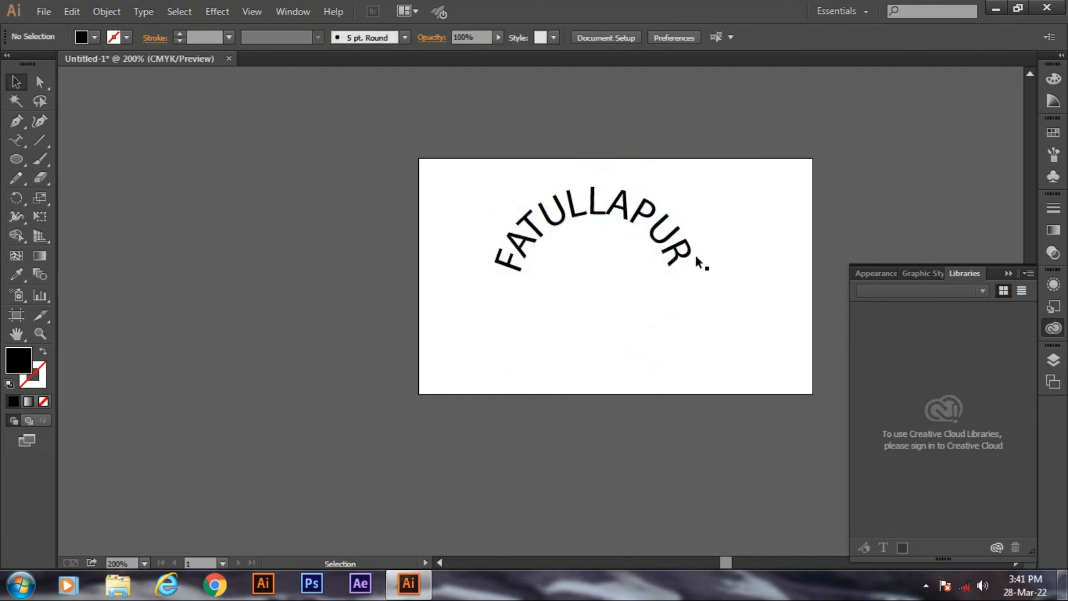
# Select the arched FATULLAPUR text and show the available Type tool variants
pyautogui.click(617, 212)
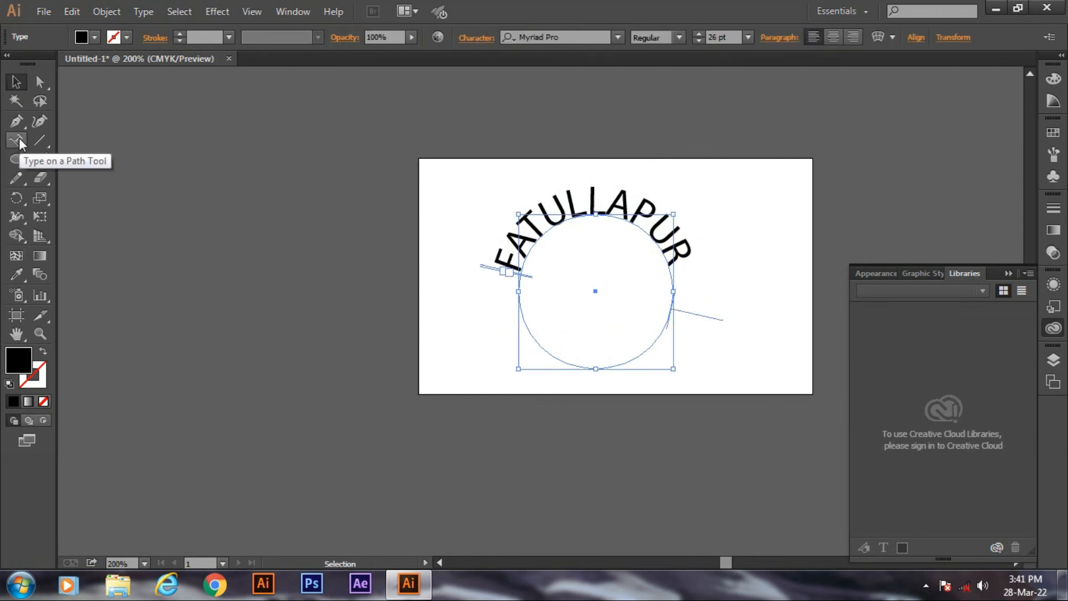
pyautogui.click(18, 140)
pyautogui.click(19, 137)
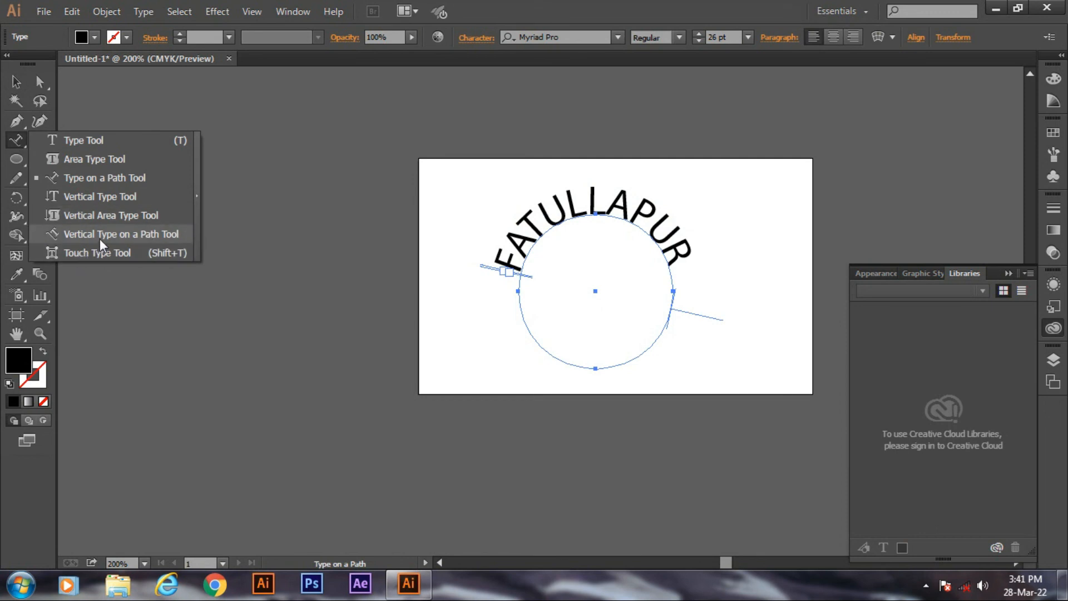
pyautogui.click(115, 216)
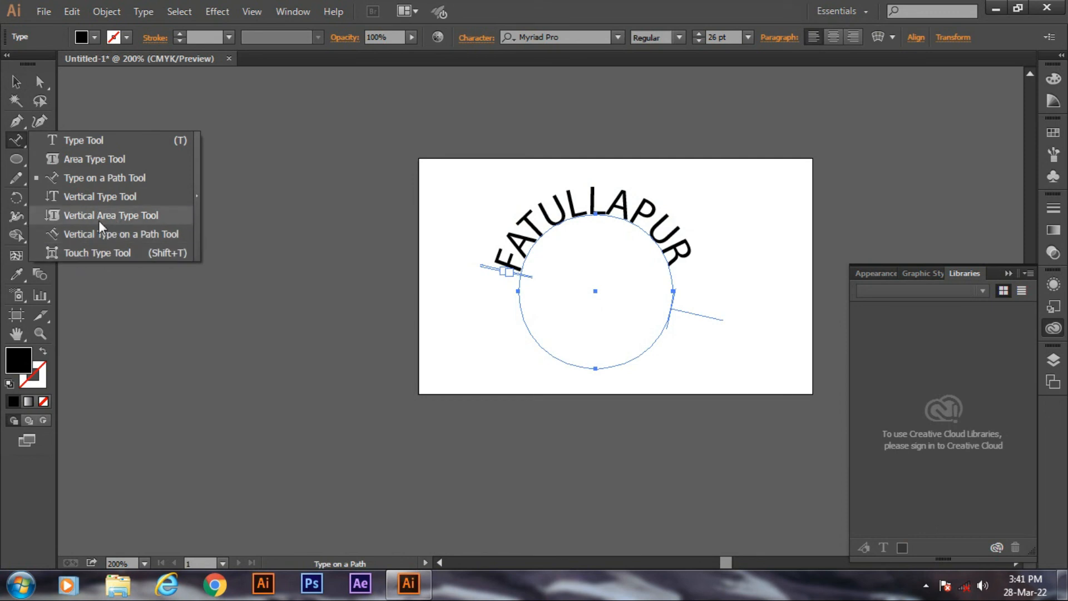